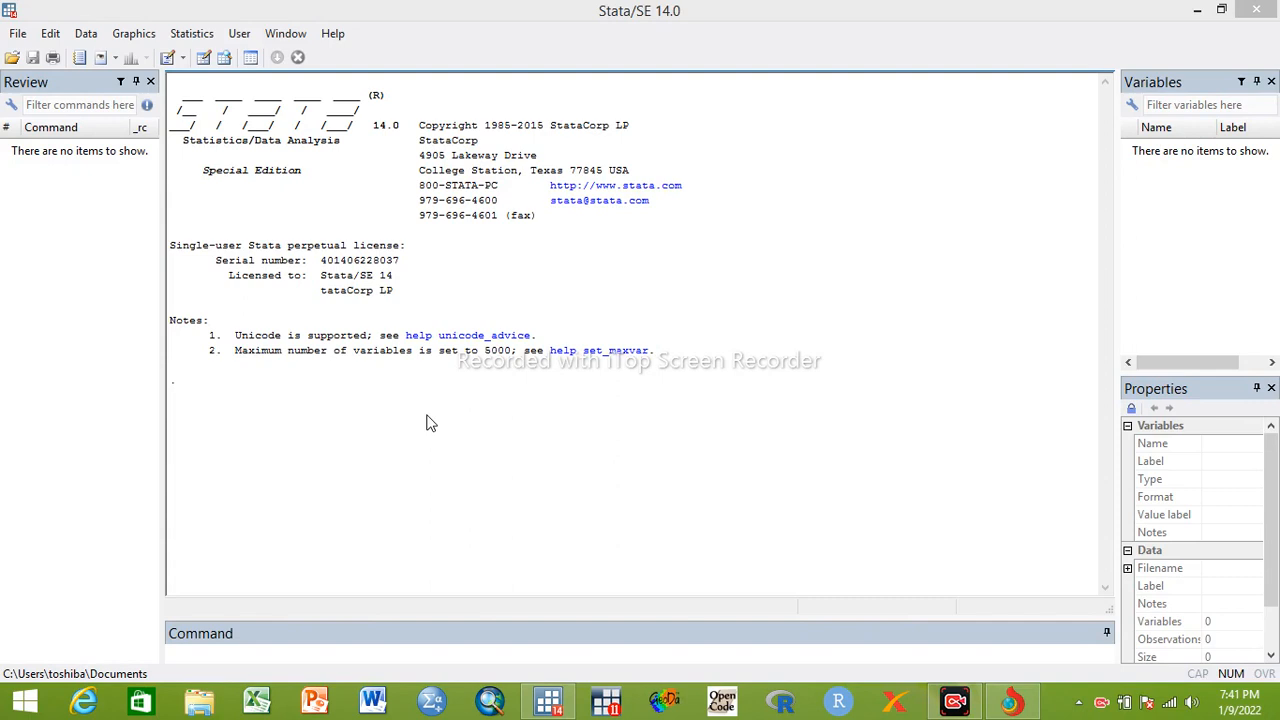
# Load the installed example dataset cancer.dta and return to the main Stata window
pyautogui.click(18, 34)
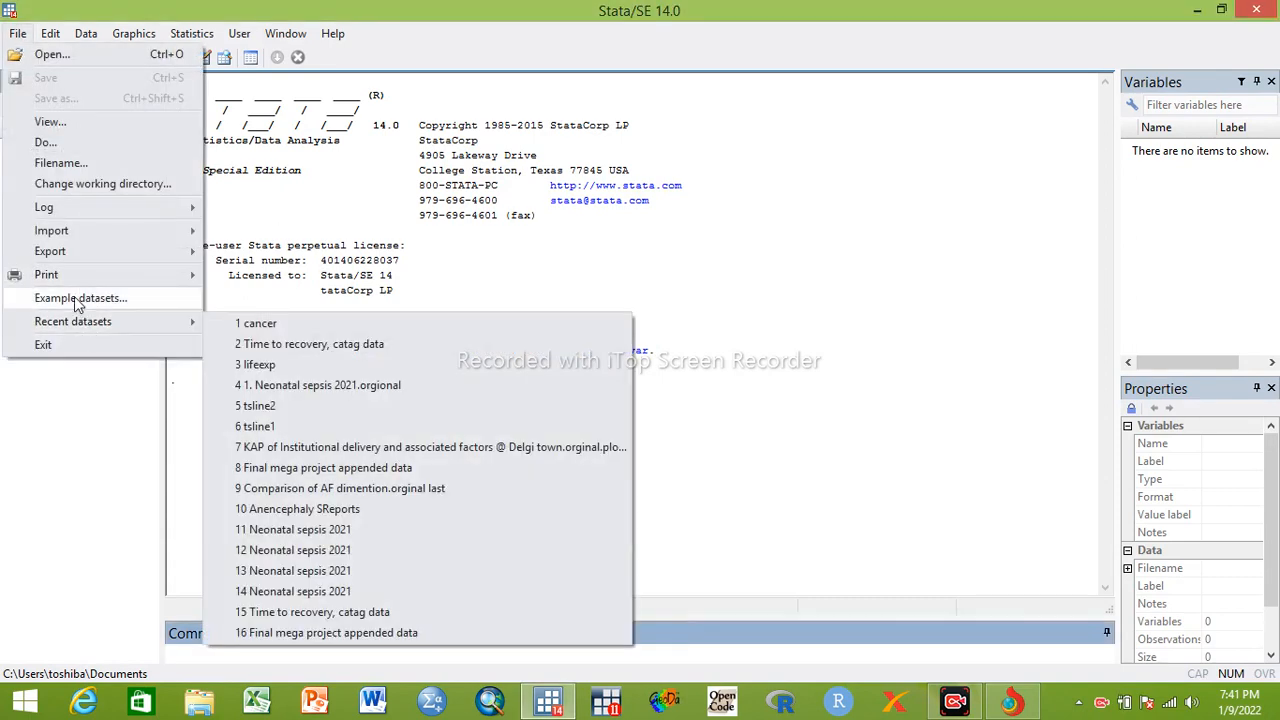
pyautogui.click(78, 299)
pyautogui.click(149, 249)
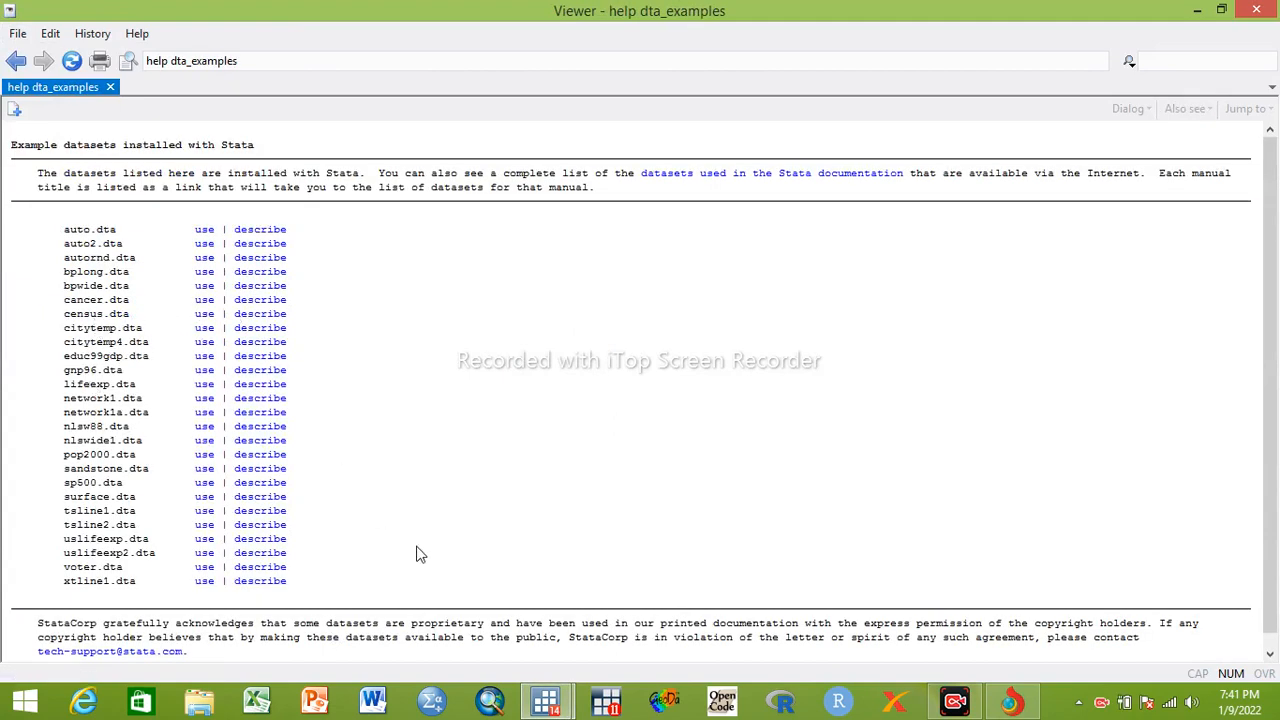
pyautogui.moveTo(546, 700)
# Run the edit command to view the cancer data in the Data Editor, and close the editor
pyautogui.click(434, 634)
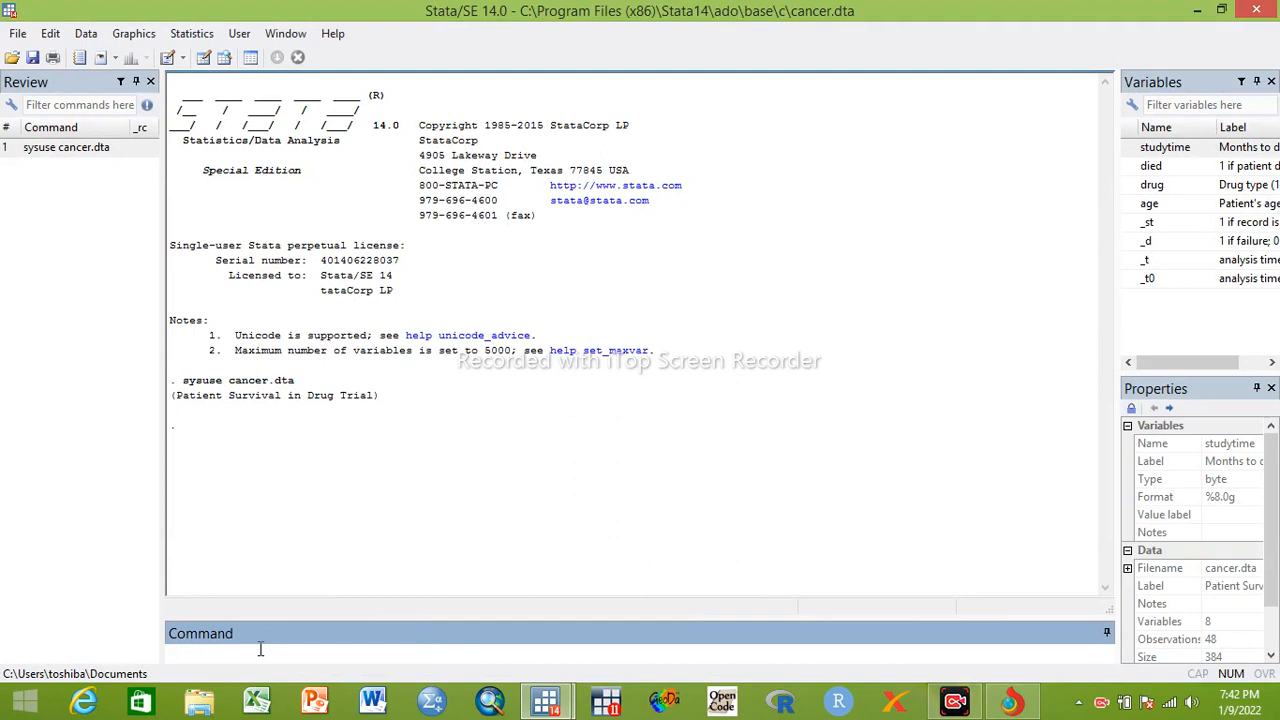
pyautogui.write('edit')
pyautogui.press('Return')
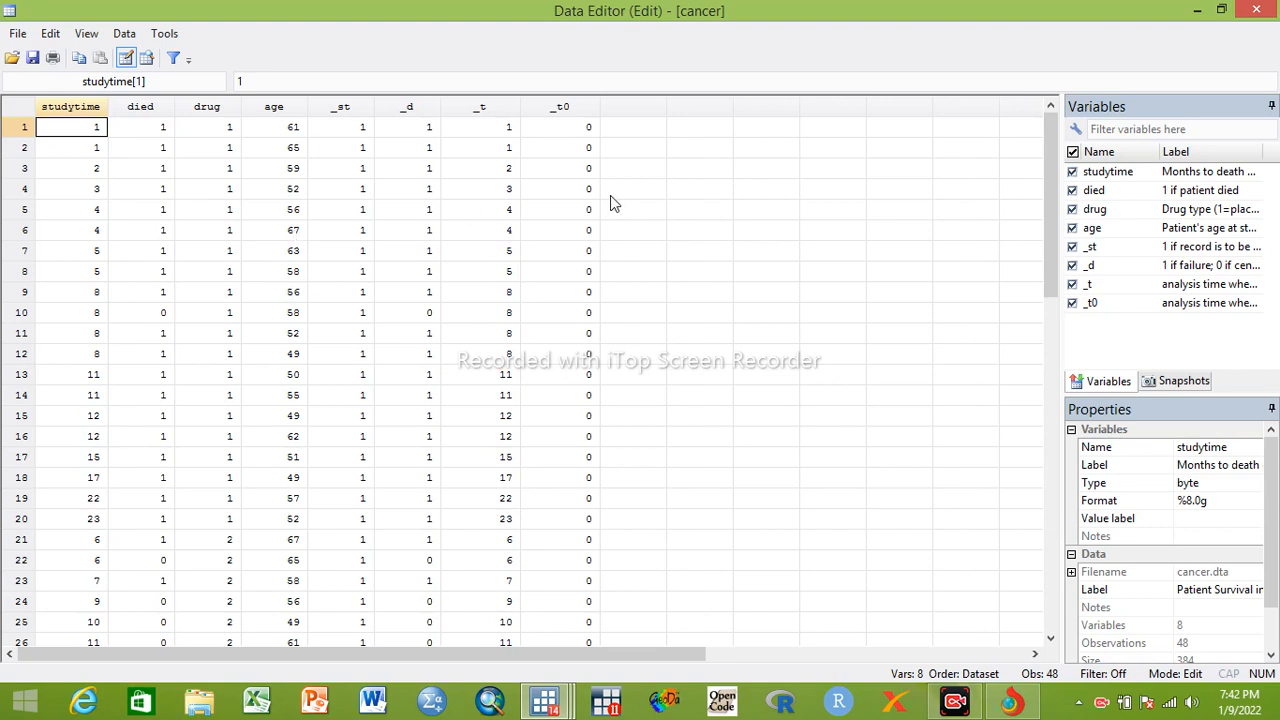
pyautogui.click(1253, 12)
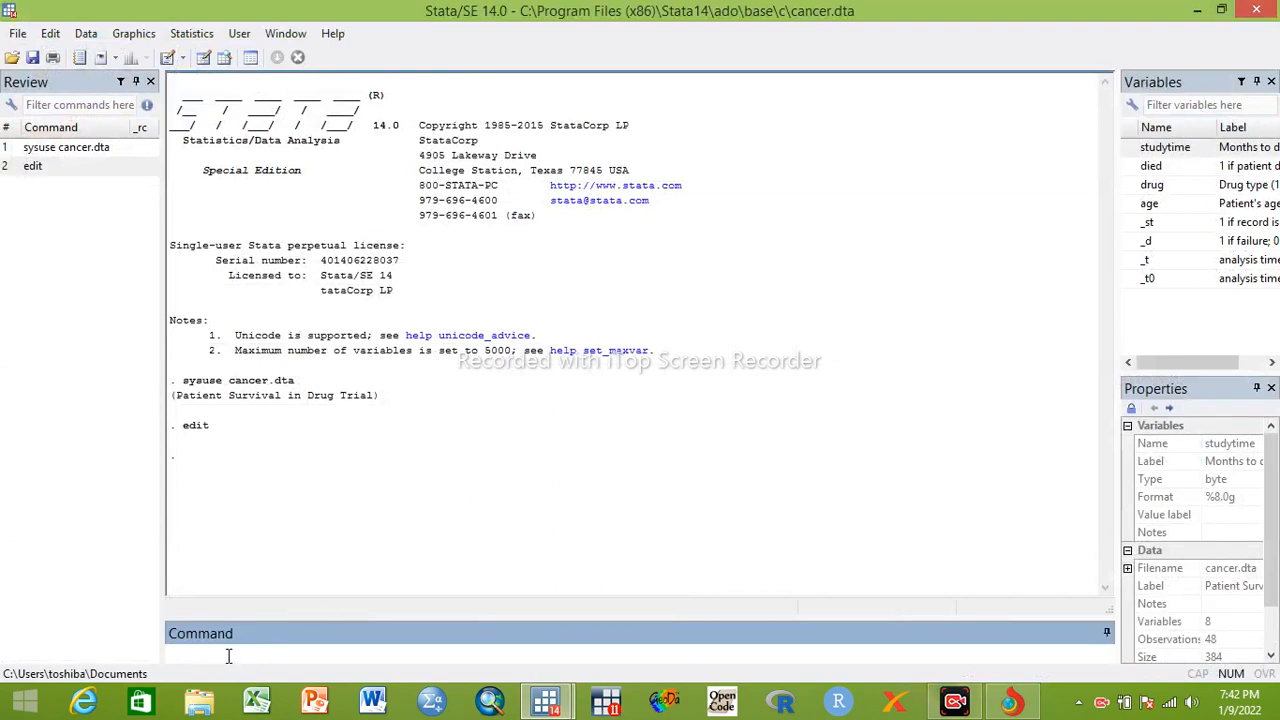
# Tabulate the drug variable with the command tab drug
pyautogui.write('tab')
pyautogui.doubleClick(1152, 185)
pyautogui.press('Return')
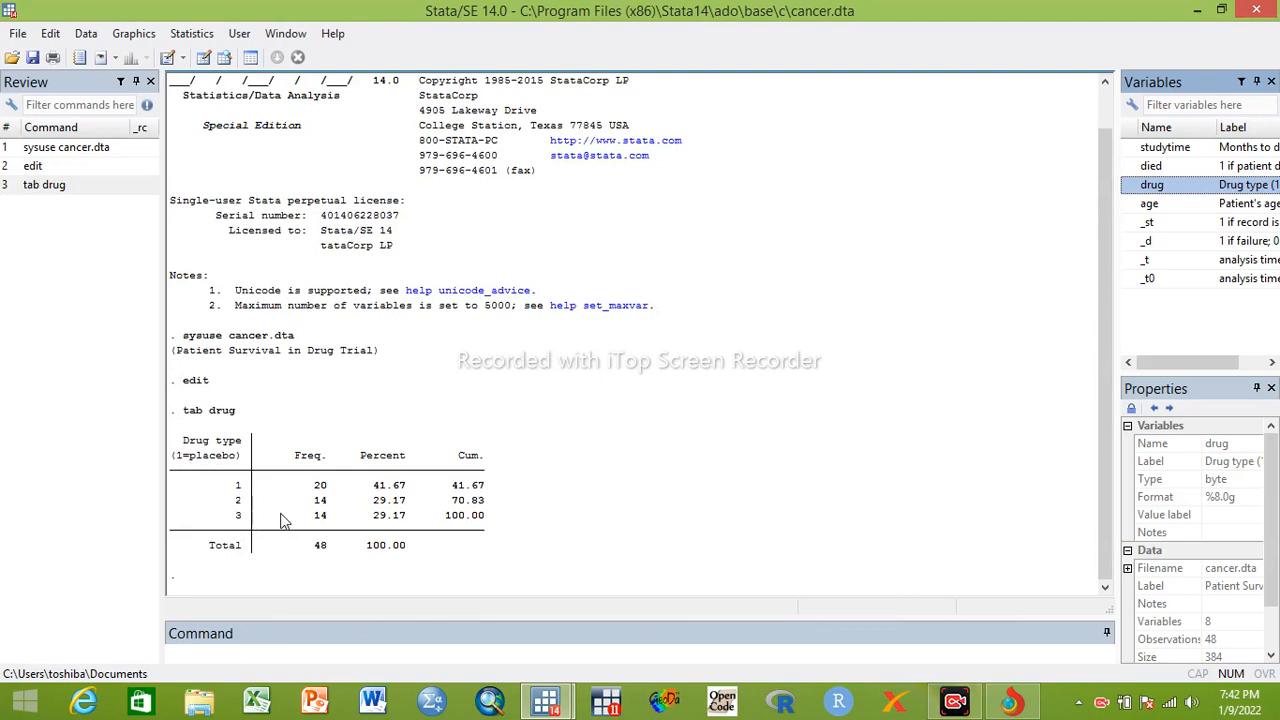
# Try to run the command age age on the age variable
pyautogui.click(210, 645)
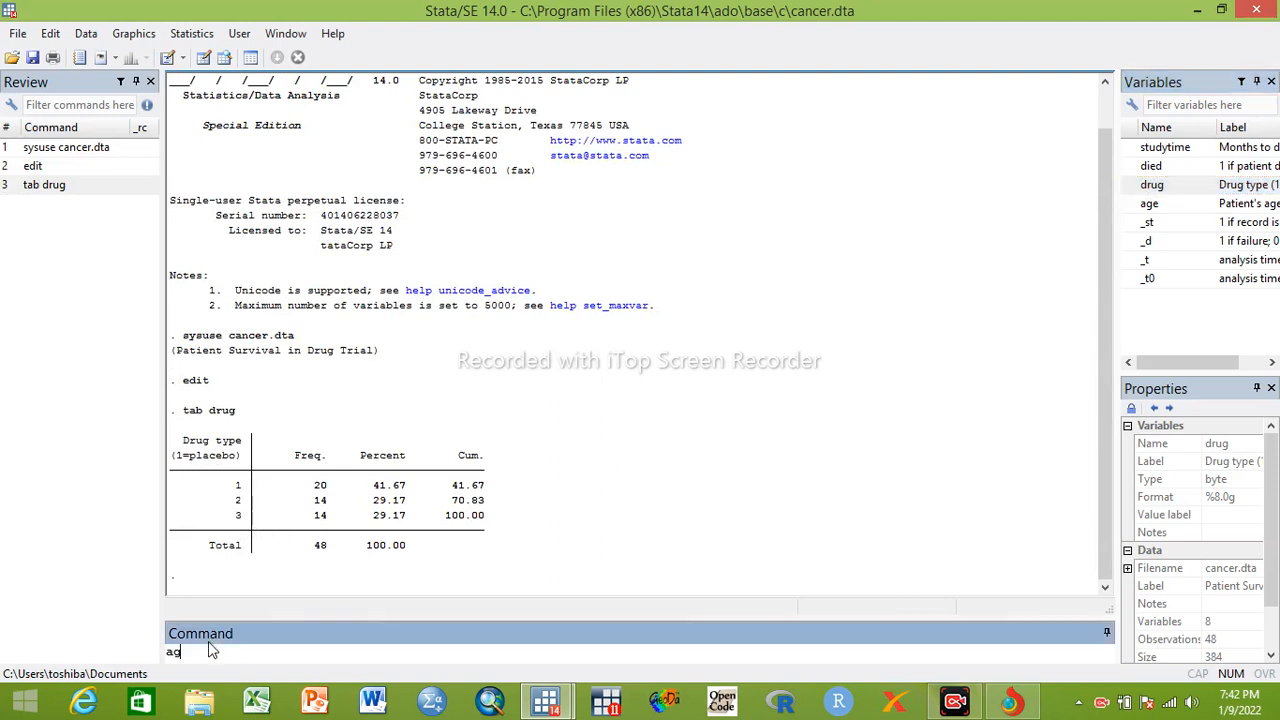
pyautogui.doubleClick(1150, 204)
pyautogui.press('Return')
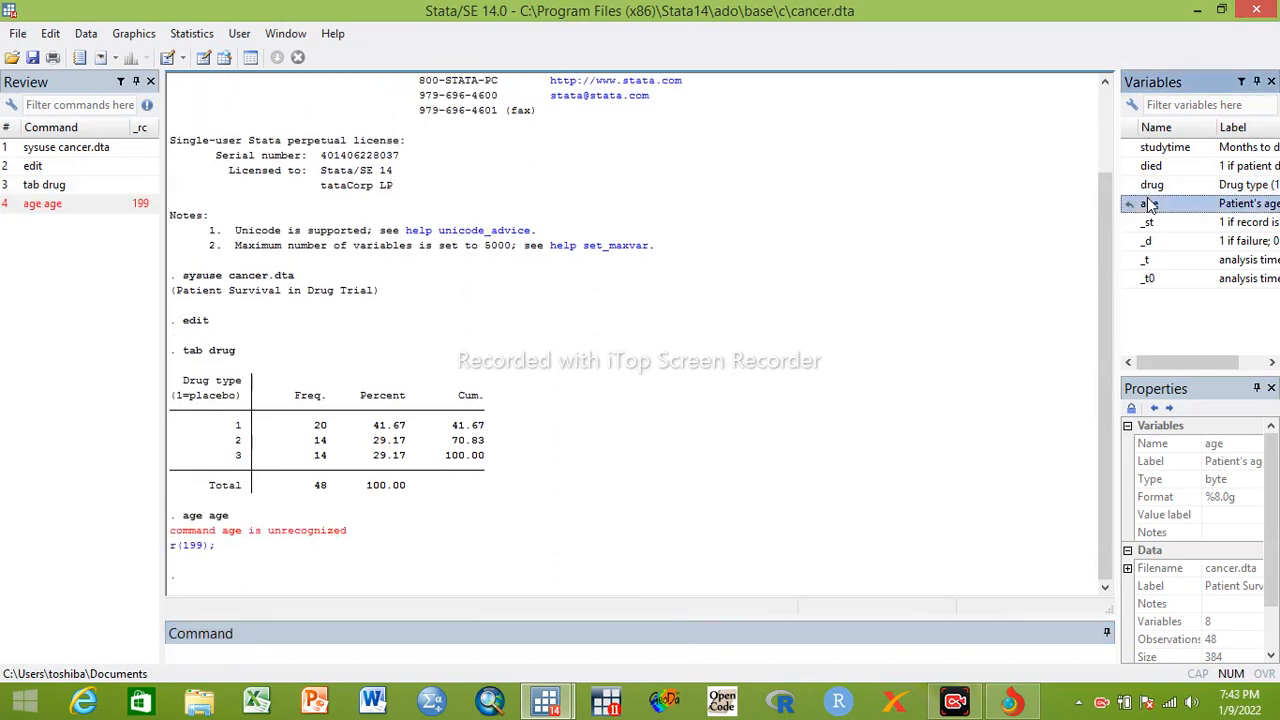
# Recall the failed age command, correct it to tab age and run it to tabulate the age variable
pyautogui.click(55, 203)
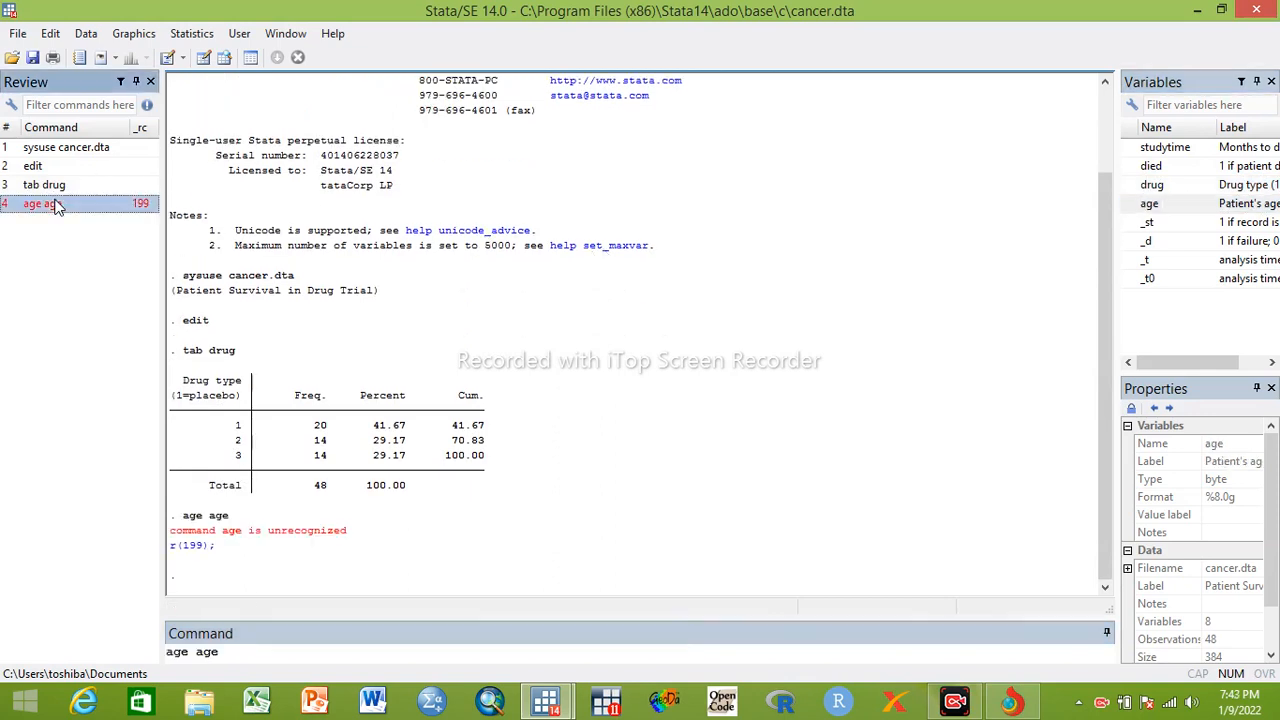
pyautogui.click(208, 654)
pyautogui.doubleClick(205, 652)
pyautogui.press('BackSpace')
pyautogui.press('Home')
pyautogui.write('atb')
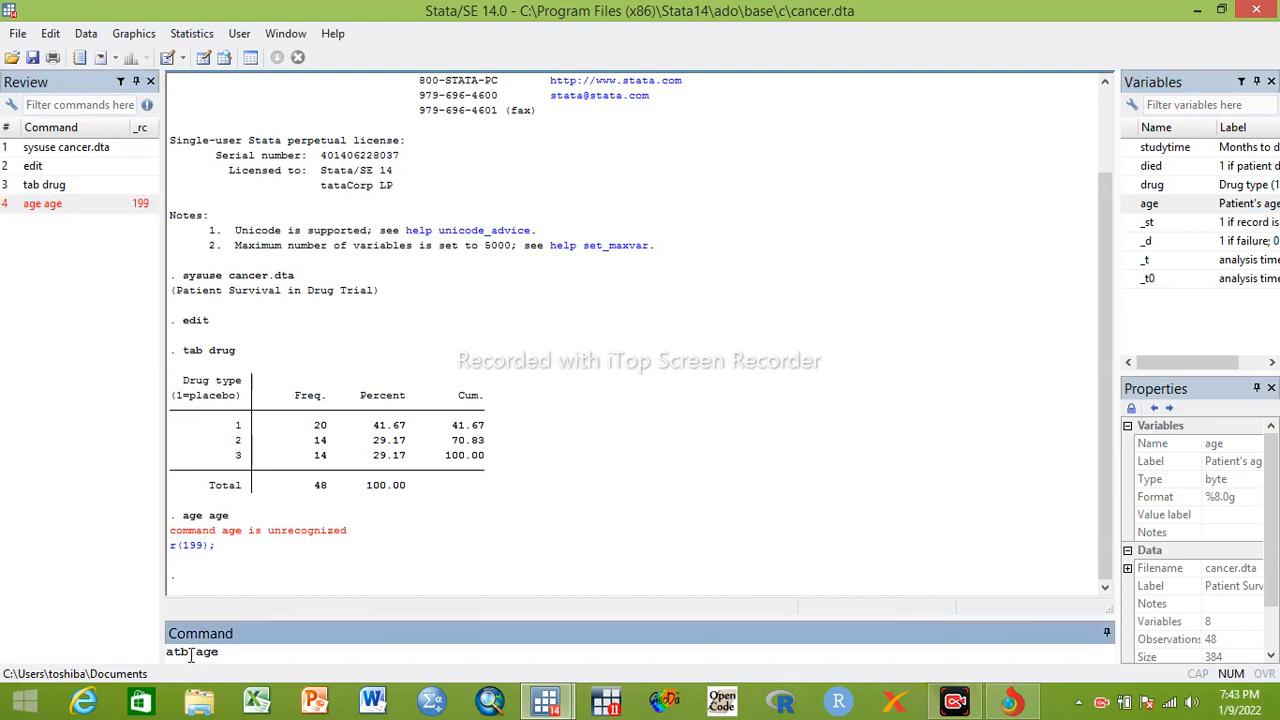
pyautogui.click(180, 652)
pyautogui.press('BackSpace')
pyautogui.press('BackSpace')
pyautogui.write('ta')
pyautogui.click(236, 652)
pyautogui.press('Return')
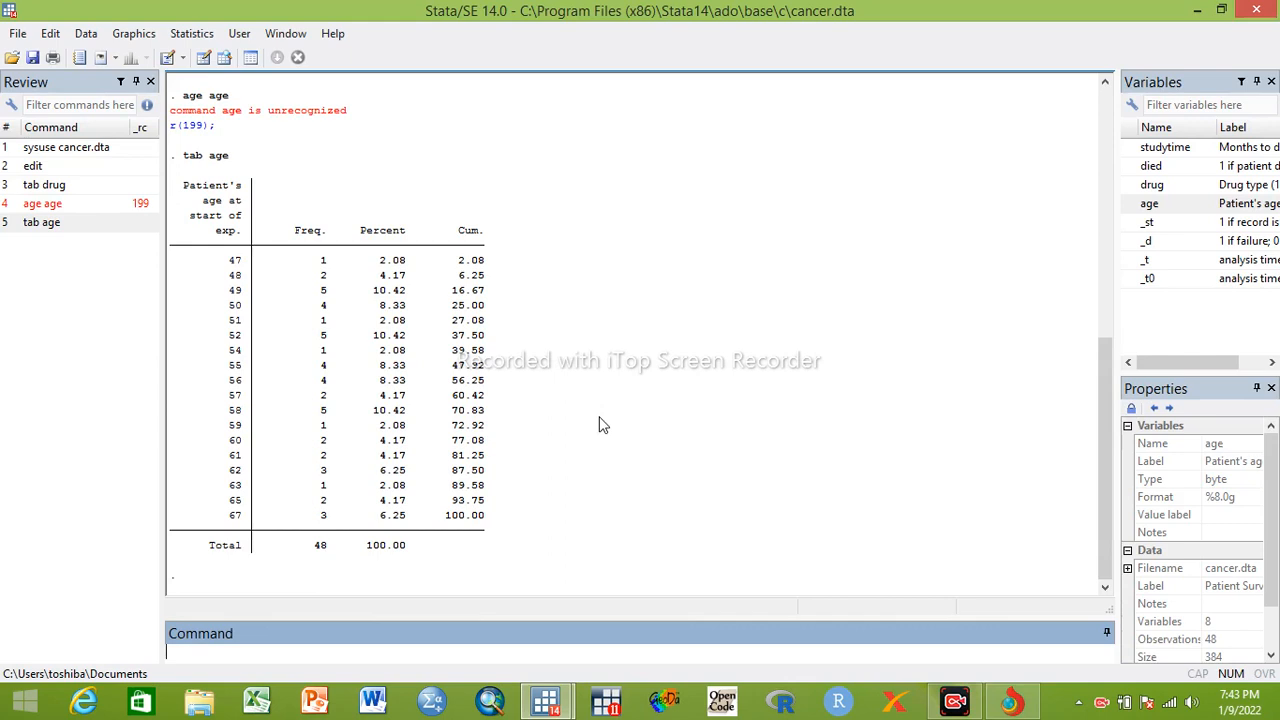
pyautogui.click(24, 206)
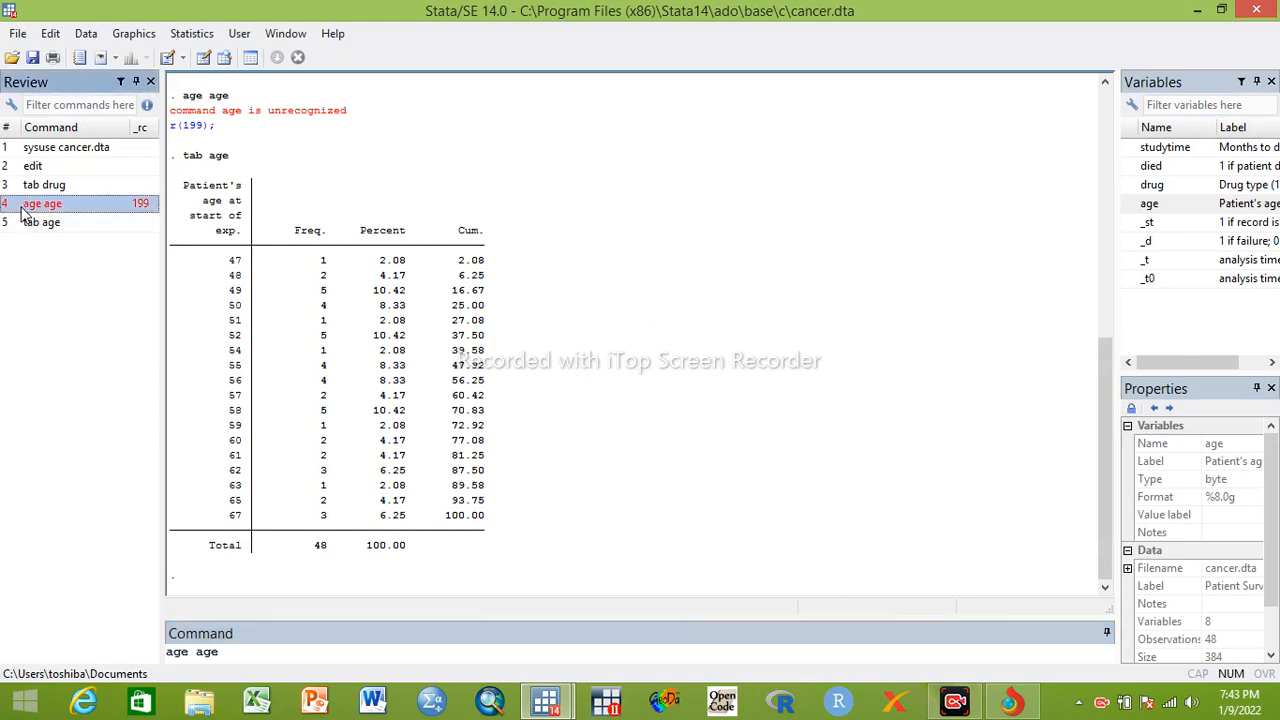
pyautogui.rightClick(24, 209)
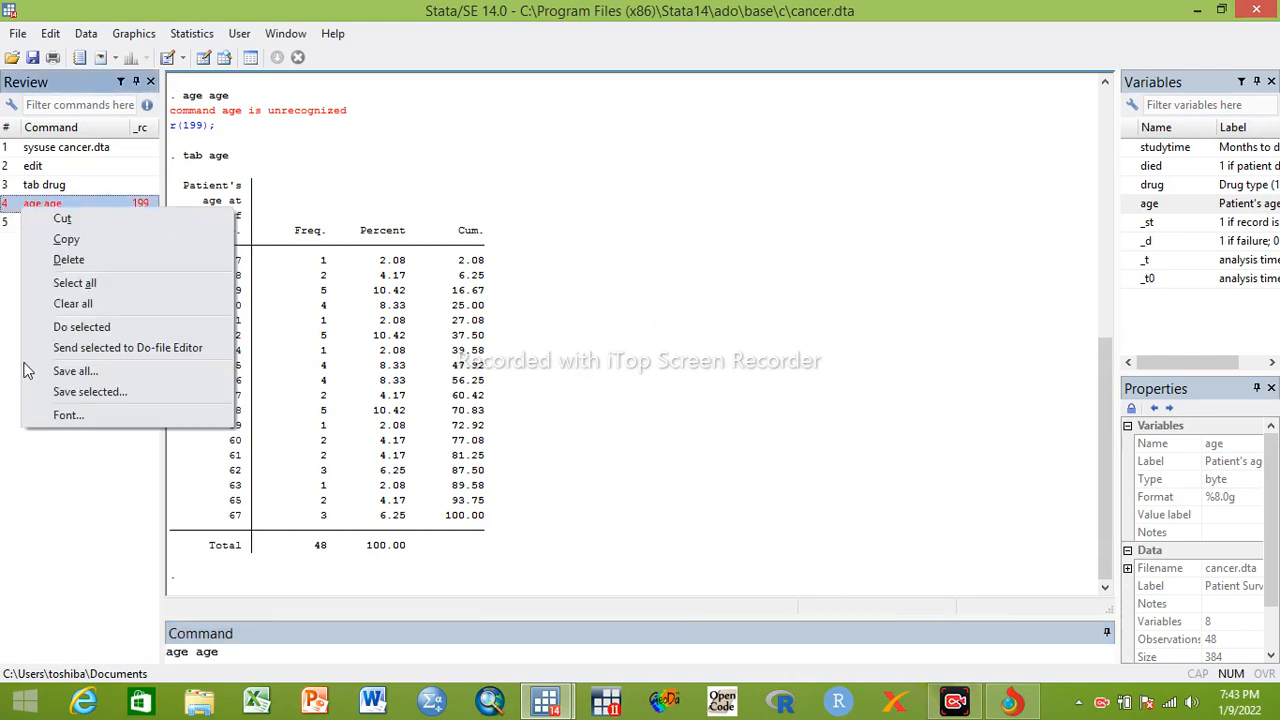
pyautogui.click(67, 249)
pyautogui.click(242, 655)
pyautogui.press('BackSpace')
pyautogui.press('BackSpace')
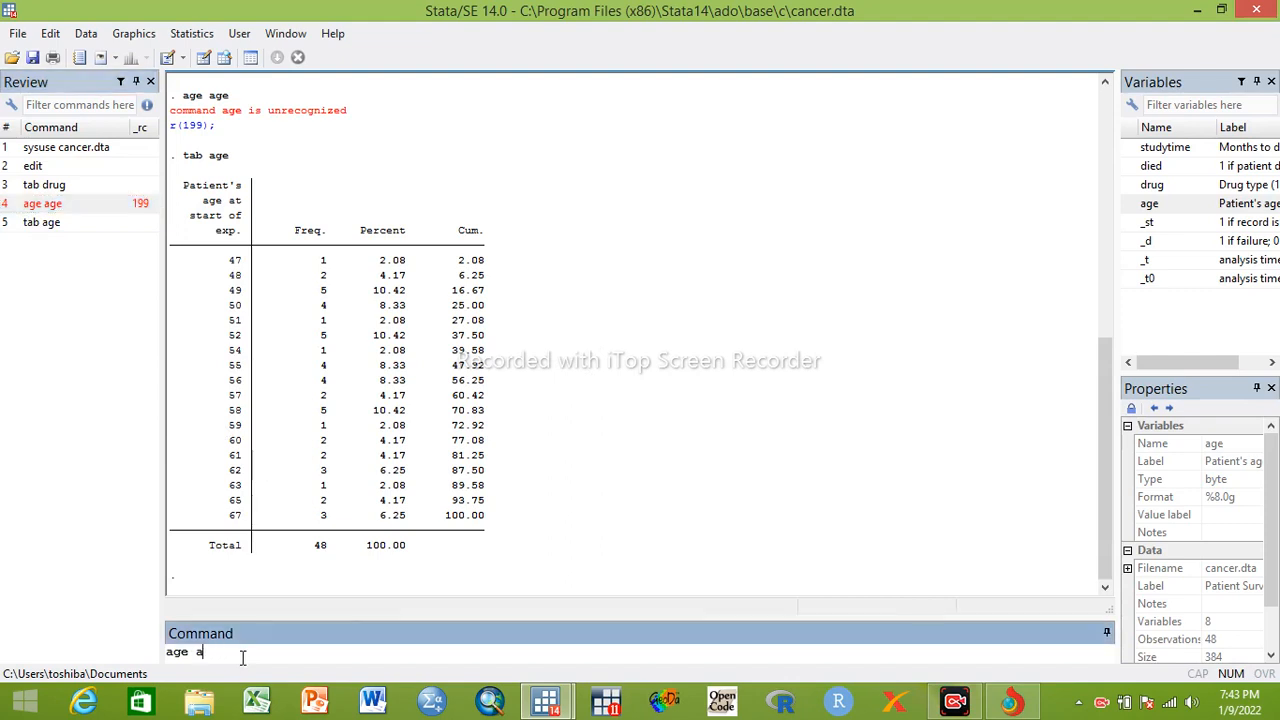
pyautogui.press('BackSpace')
pyautogui.press('BackSpace')
# Fit a Cox regression with drug as a categorical predictor by running stcox i.drug
pyautogui.write('cox')
pyautogui.click(168, 651)
pyautogui.write('st')
pyautogui.click(218, 654)
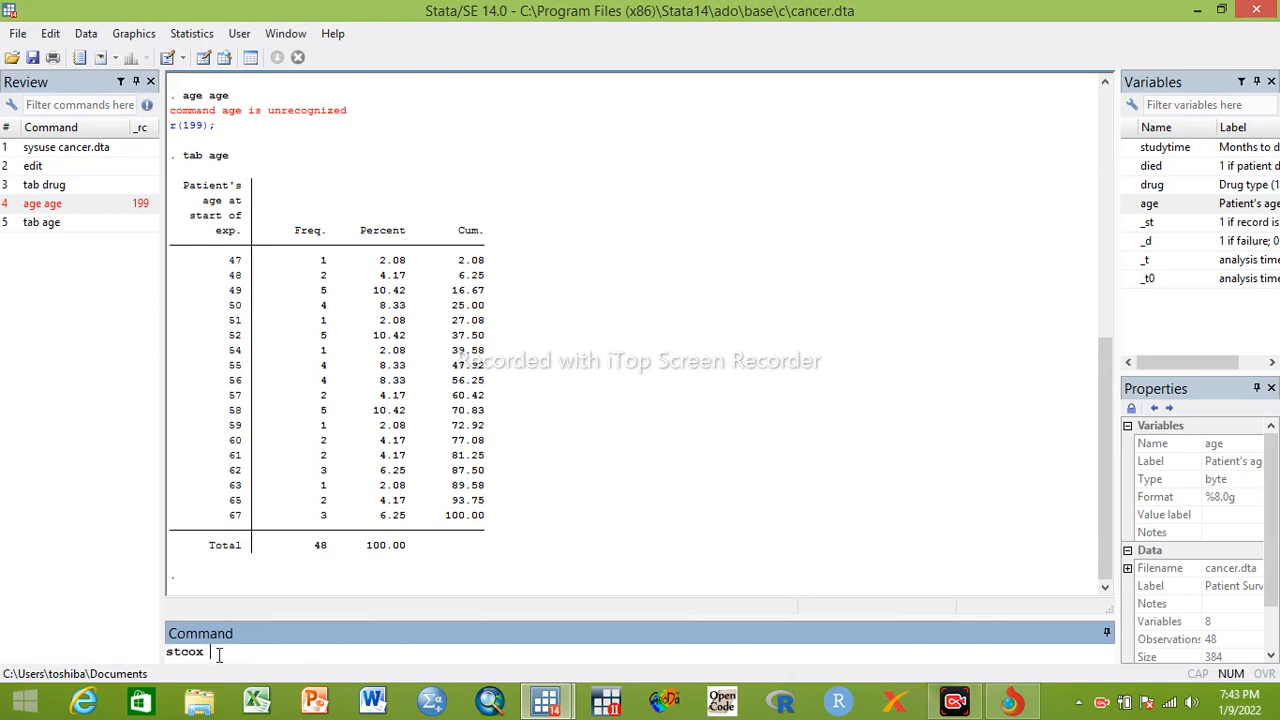
pyautogui.doubleClick(1147, 189)
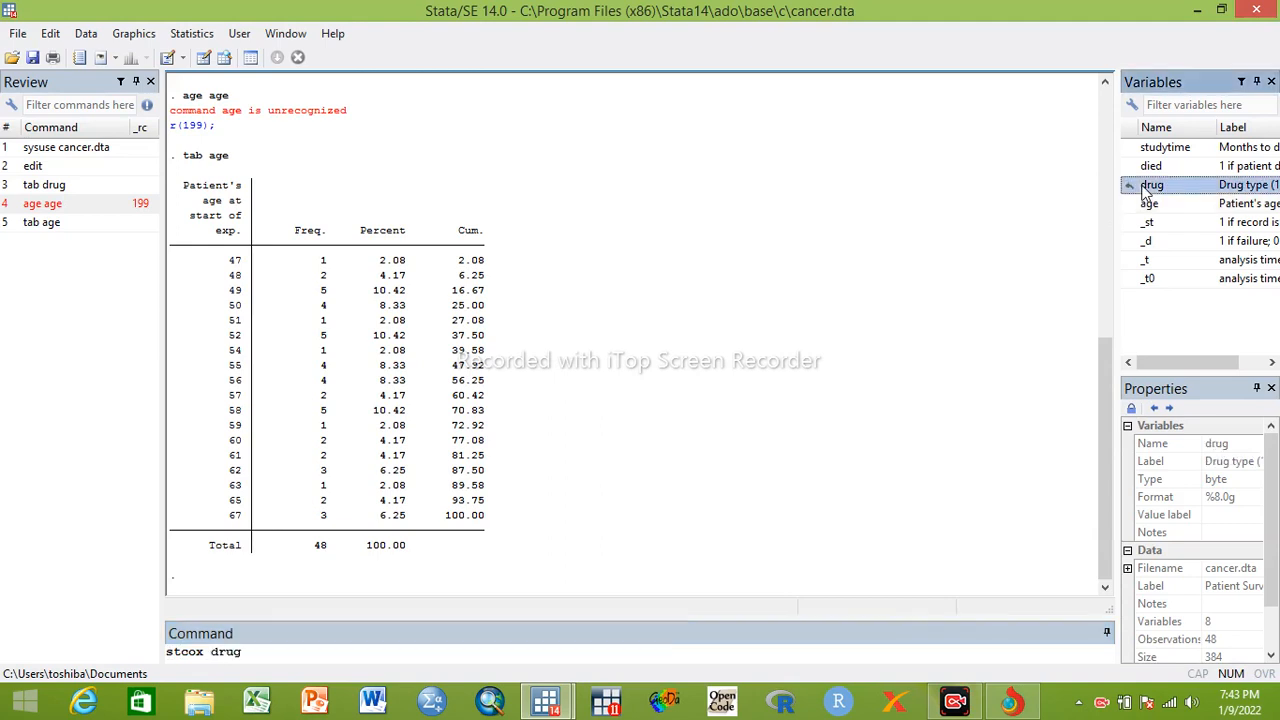
pyautogui.click(213, 651)
pyautogui.write('i.')
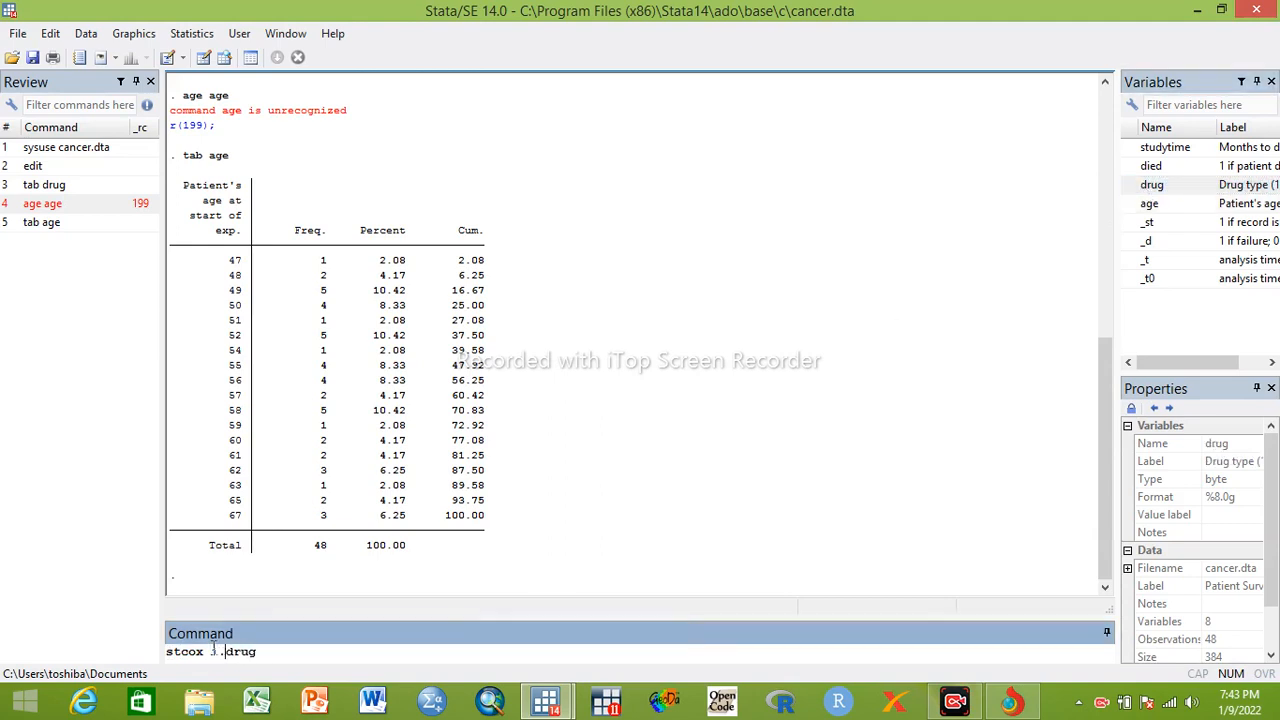
pyautogui.press('Return')
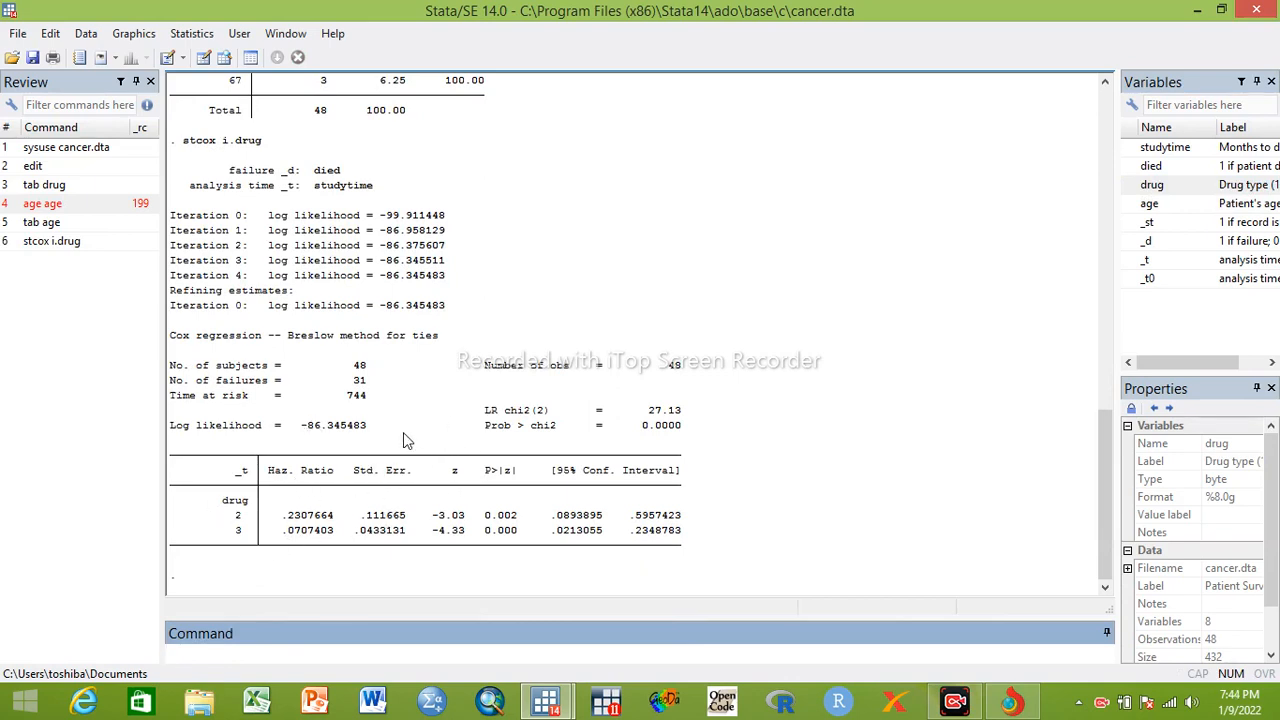
# Add age to the Cox regression by reusing the previous command and running stcox i.drug age
pyautogui.click(61, 241)
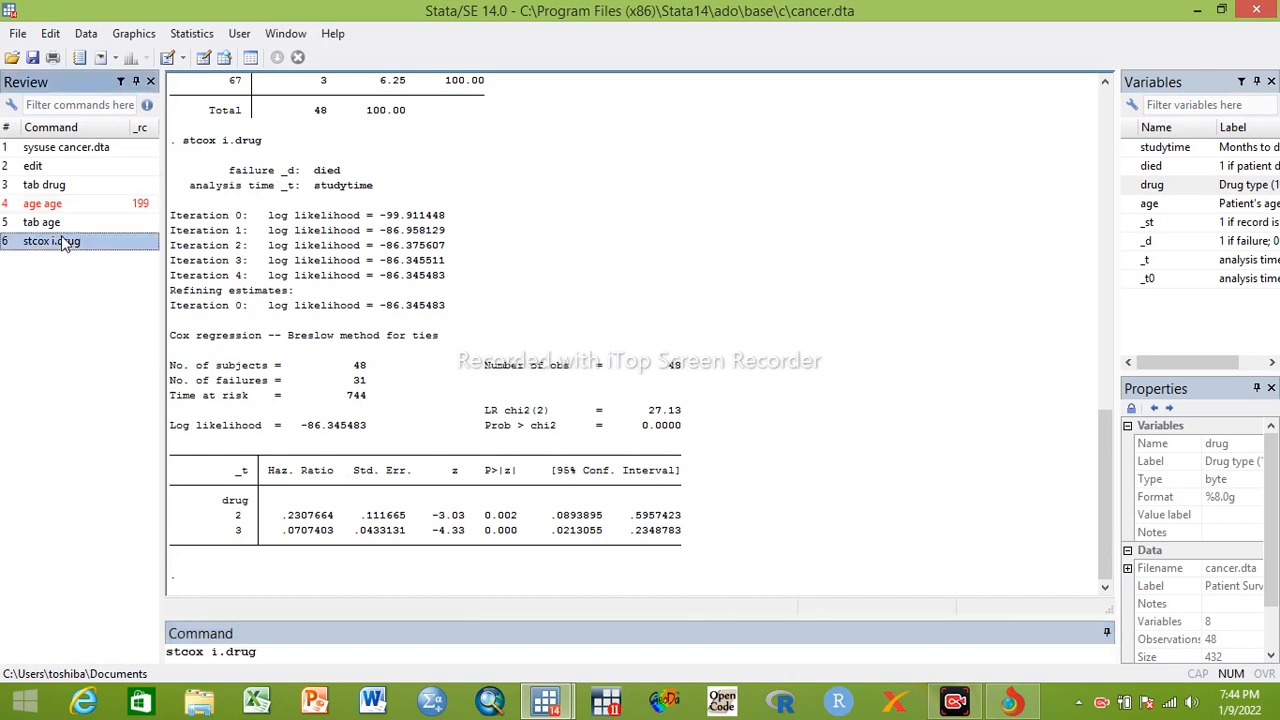
pyautogui.click(267, 654)
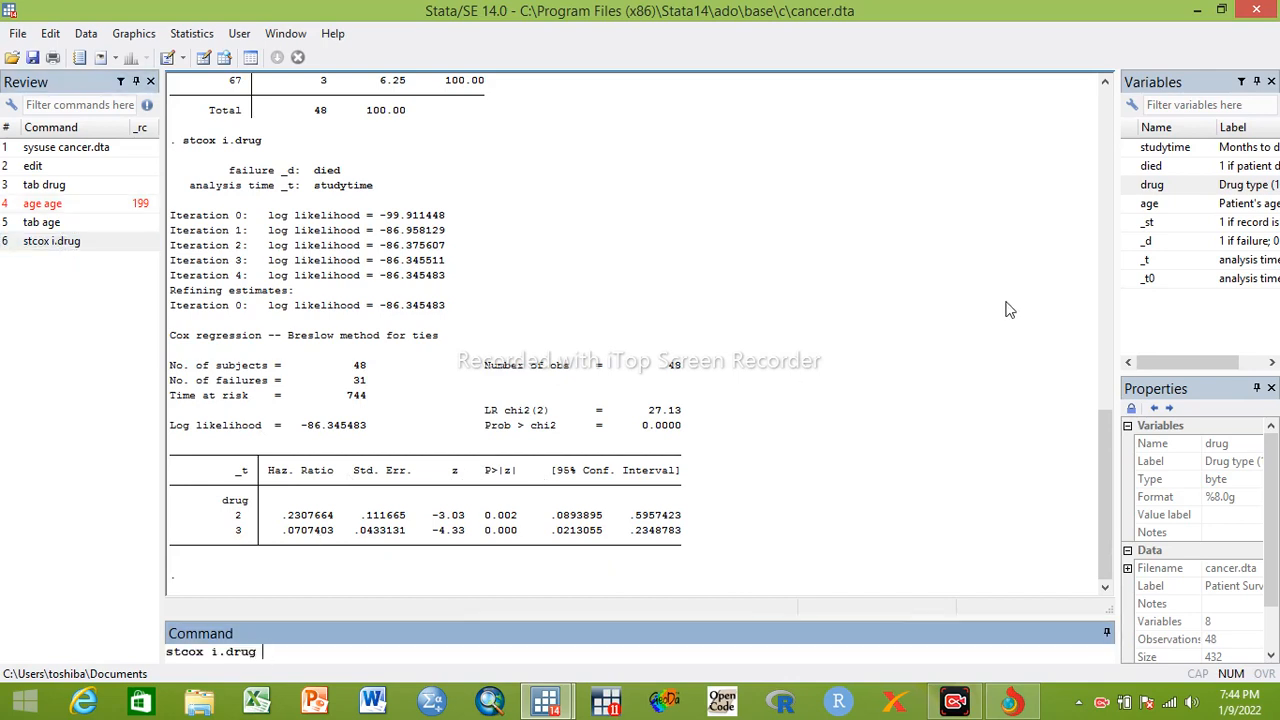
pyautogui.click(1150, 210)
pyautogui.doubleClick(1150, 218)
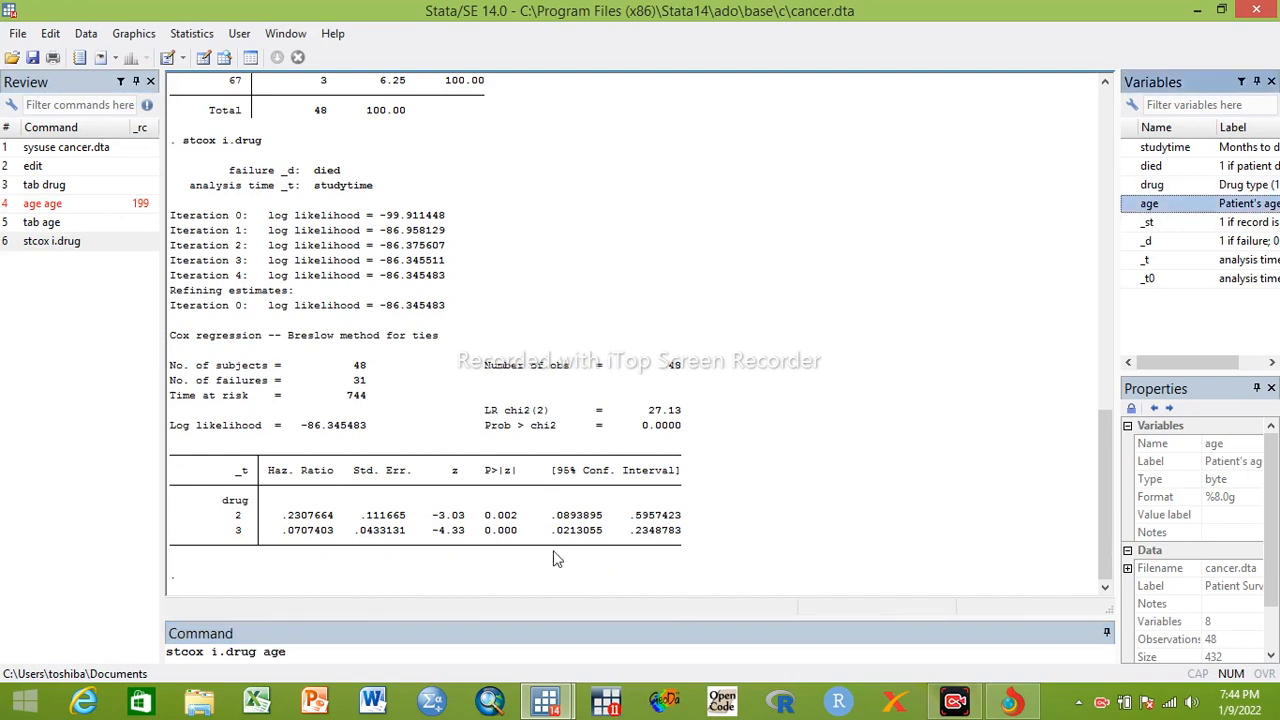
pyautogui.press('Return')
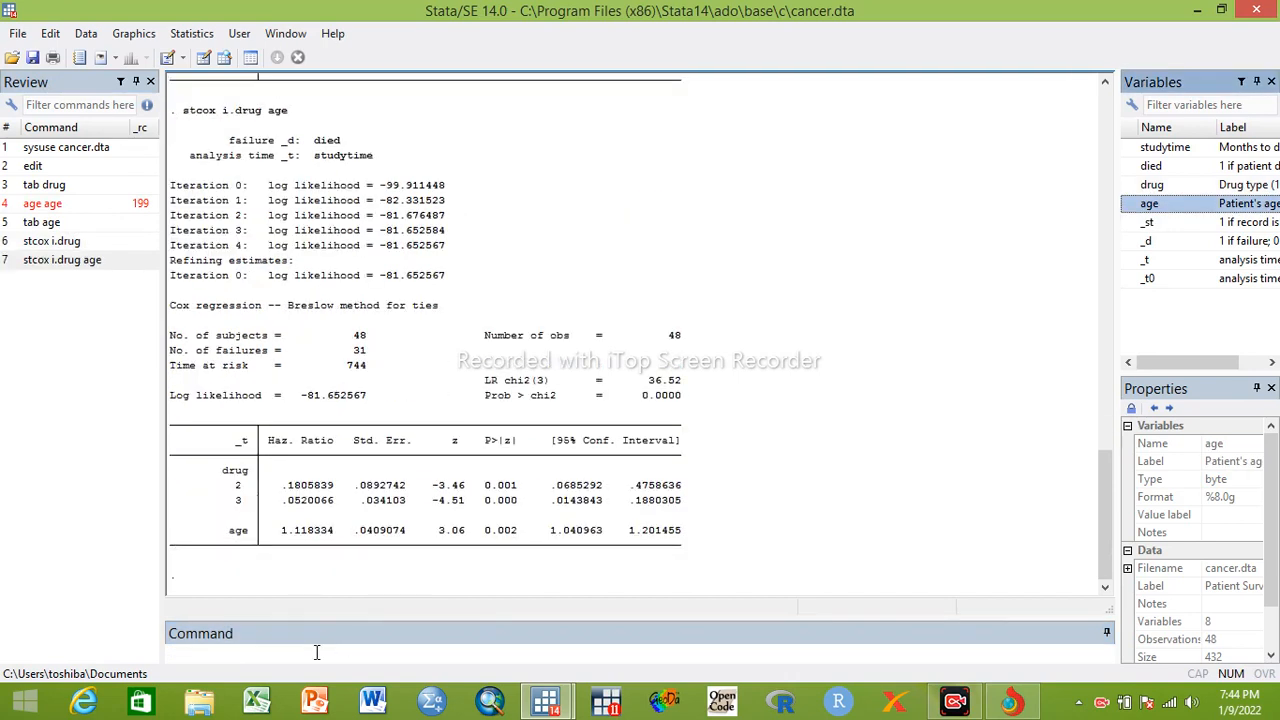
# Try to fit a parametric survival model without a distribution option by running streg i.drug age
pyautogui.click(92, 260)
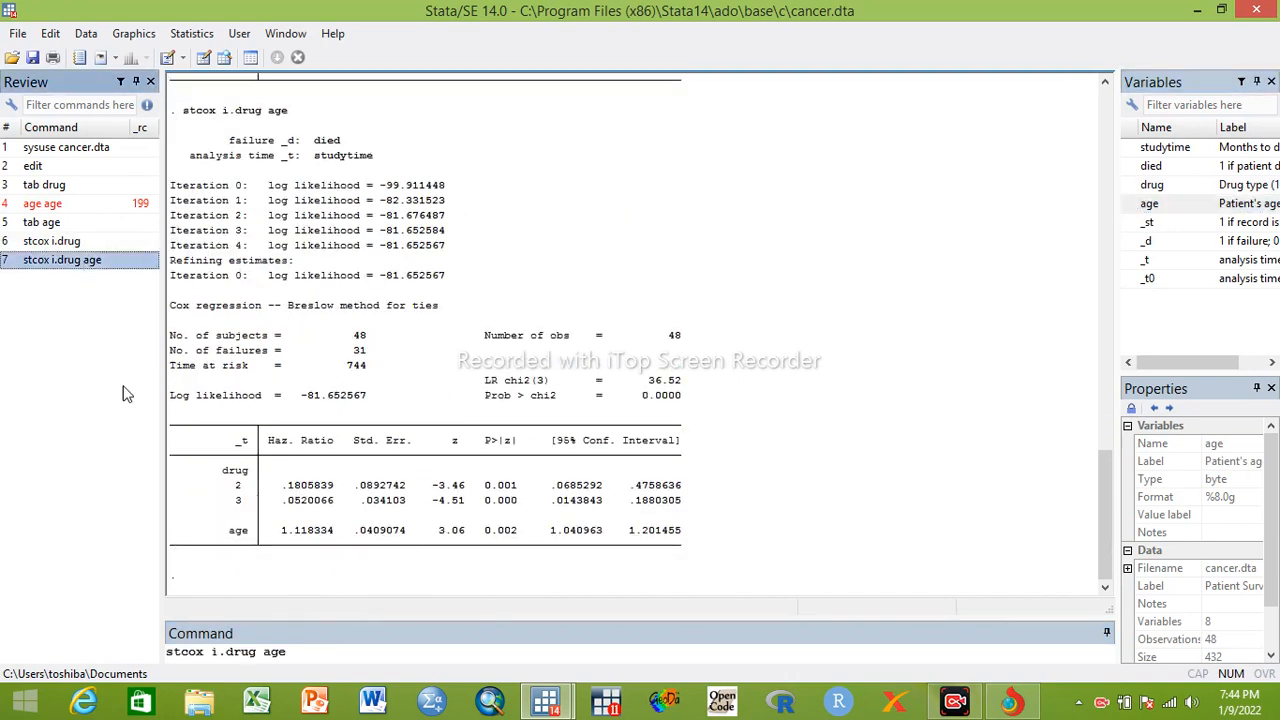
pyautogui.click(204, 652)
pyautogui.press('BackSpace')
pyautogui.press('BackSpace')
pyautogui.press('BackSpace')
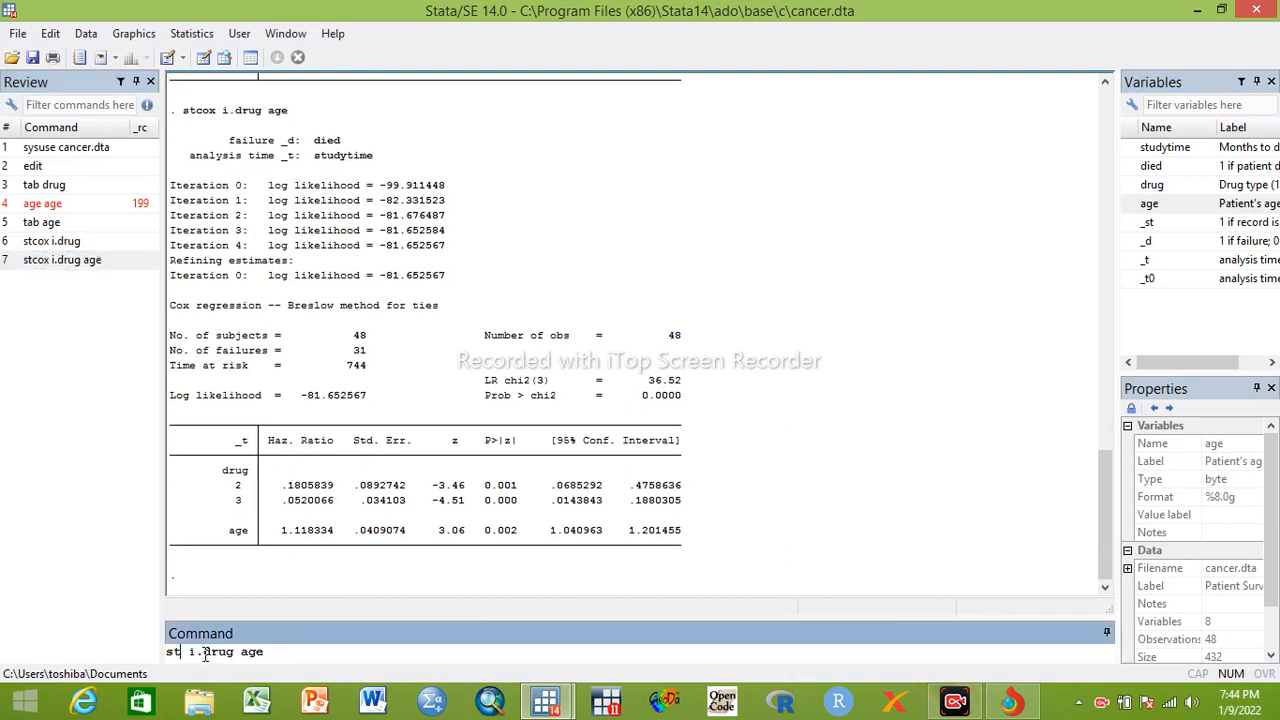
pyautogui.write('reg')
pyautogui.press('Return')
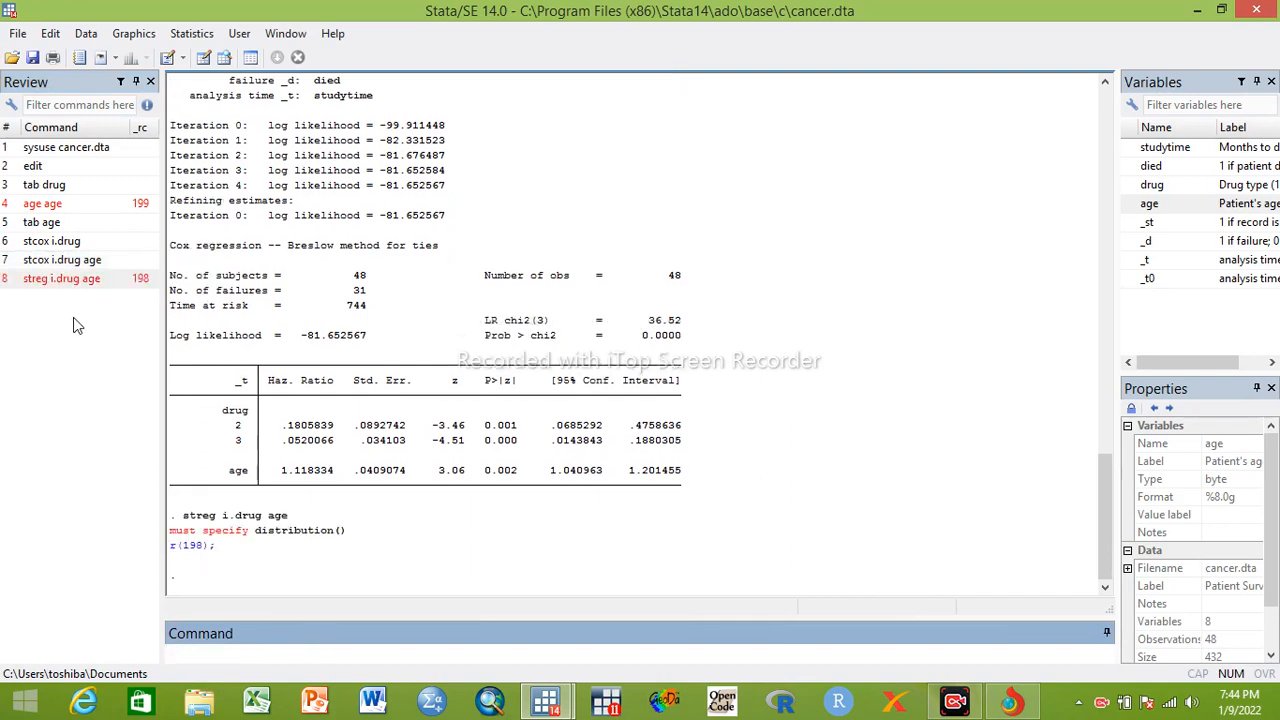
# Fit a Weibull regression on drug alone by running streg i.drug, dist (weibull), and display the full output
pyautogui.click(70, 279)
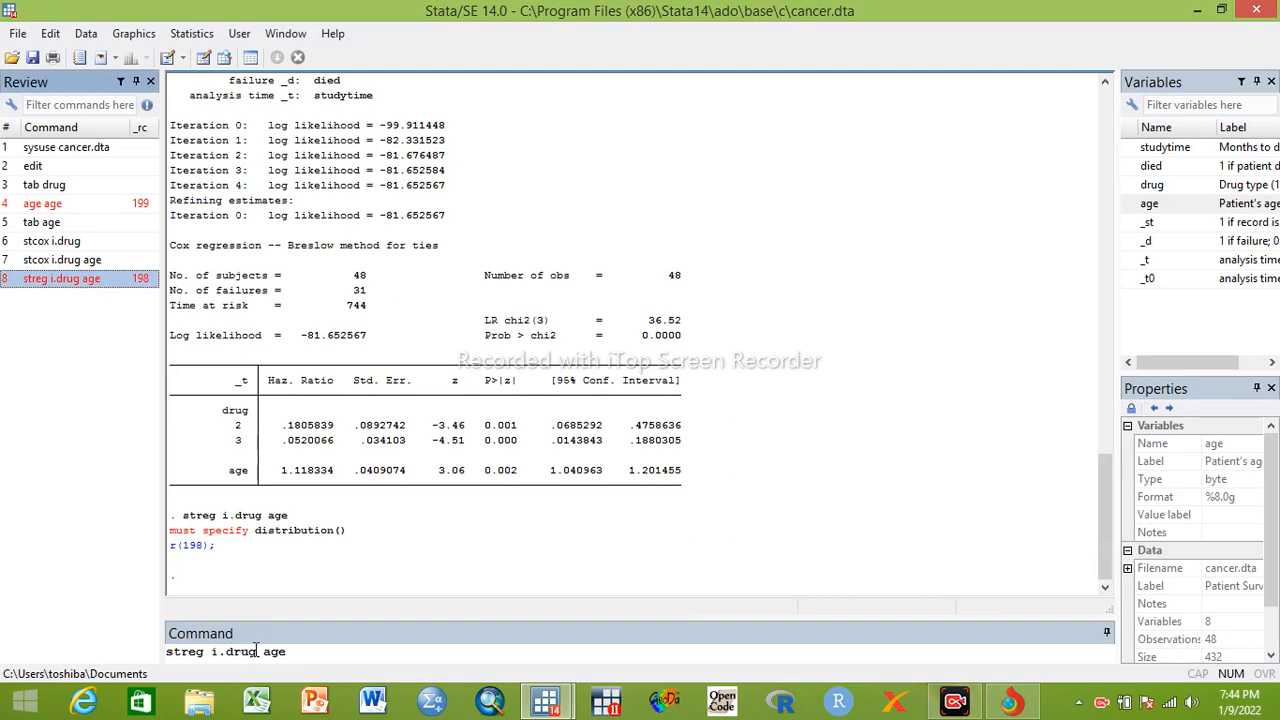
pyautogui.click(289, 652)
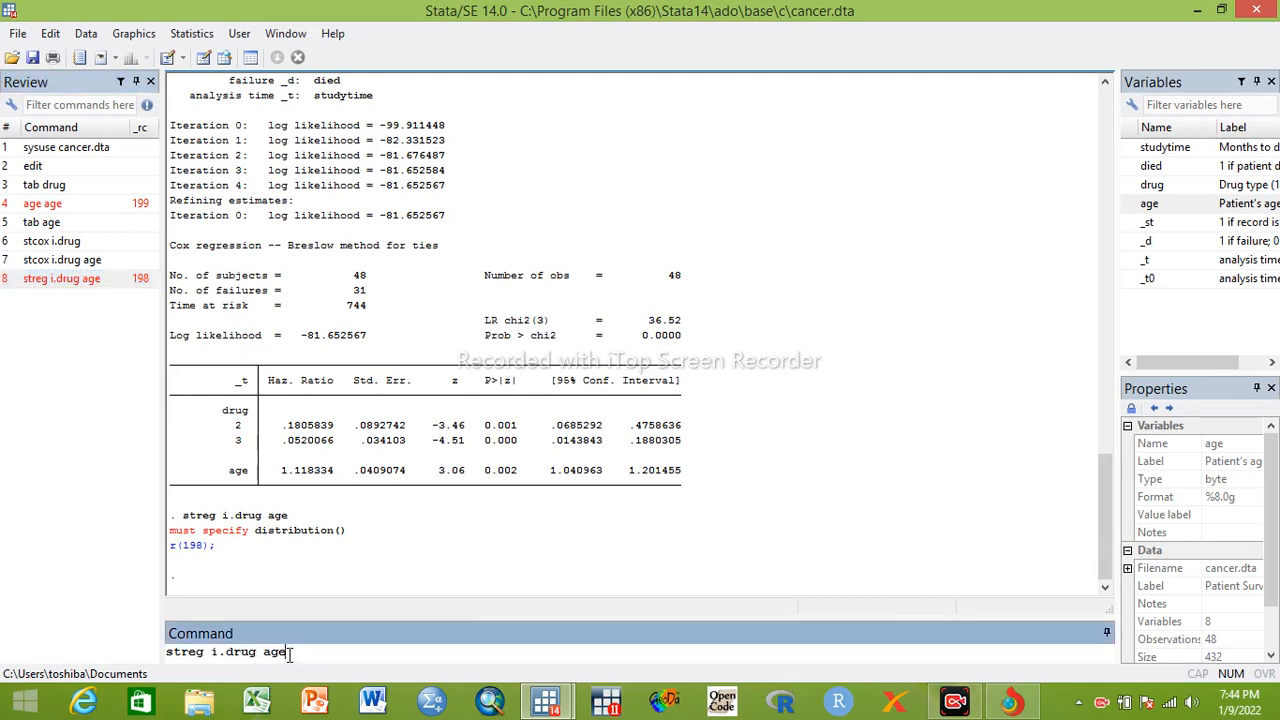
pyautogui.press('BackSpace')
pyautogui.press('BackSpace')
pyautogui.press('BackSpace')
pyautogui.press('BackSpace')
pyautogui.write(', dist')
pyautogui.write('webull')
pyautogui.click(333, 651)
pyautogui.write('i')
pyautogui.click(258, 651)
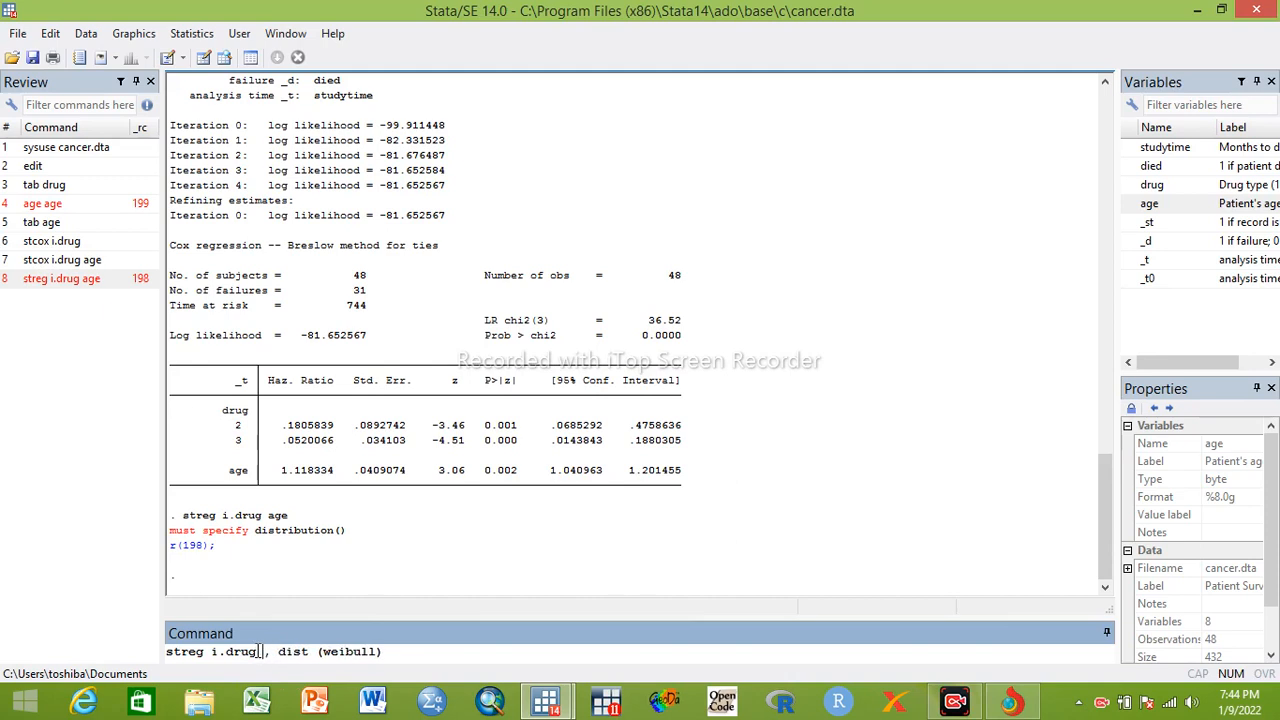
pyautogui.press('BackSpace')
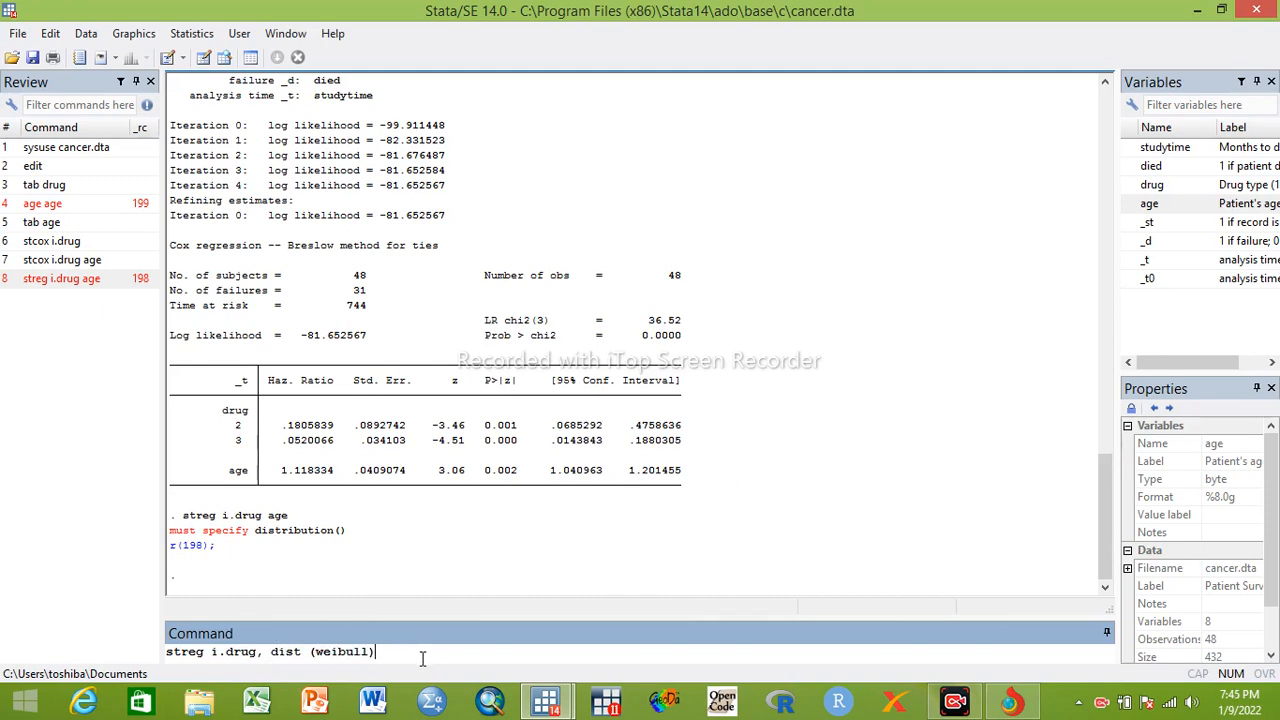
pyautogui.press('Return')
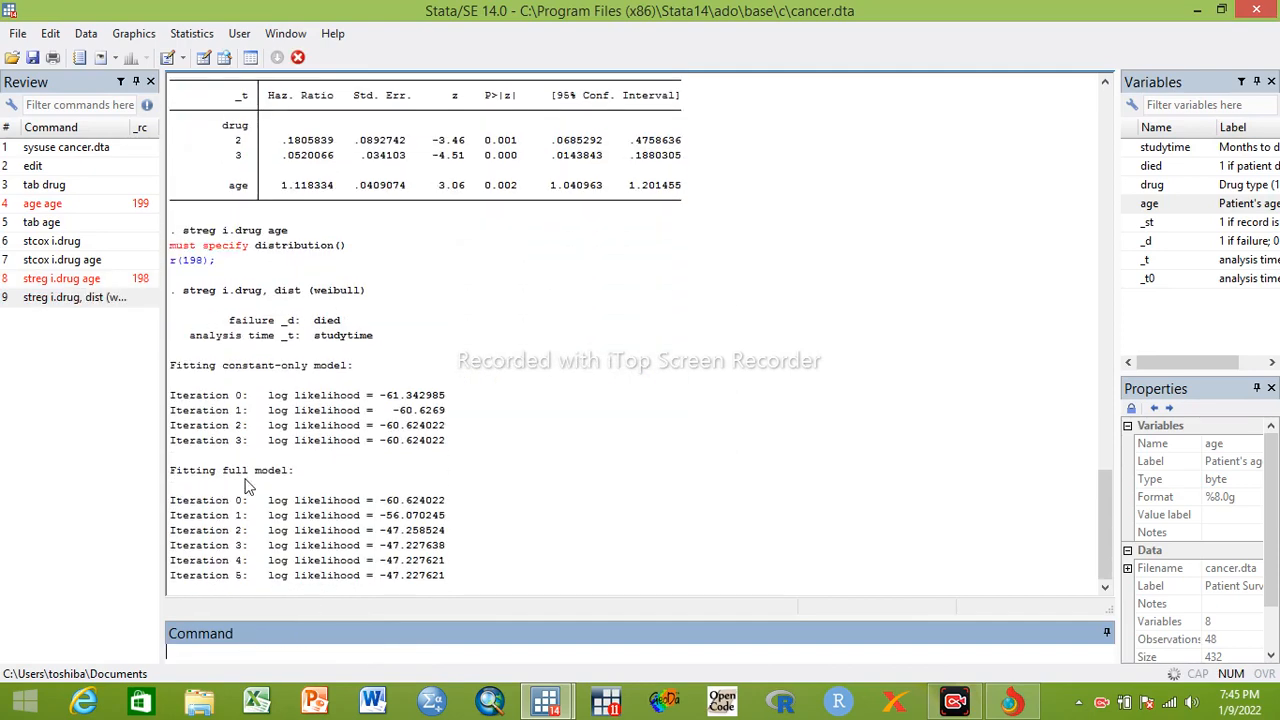
pyautogui.click(193, 578)
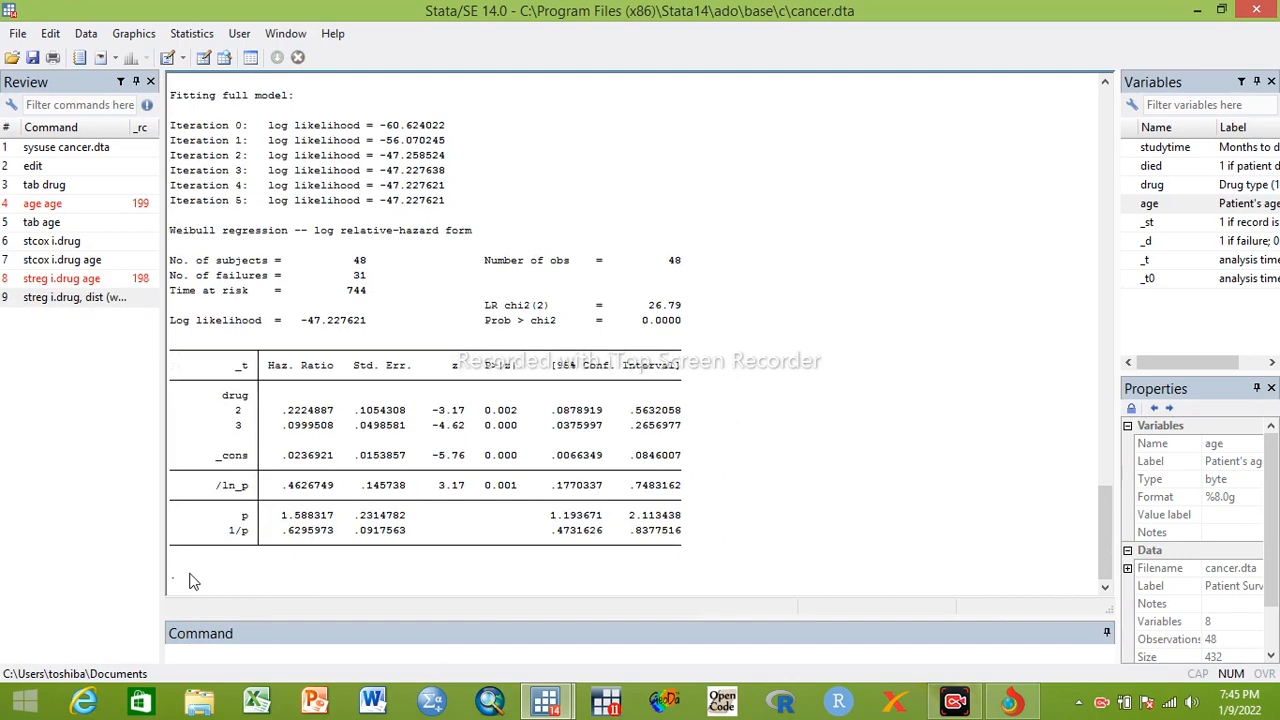
# Add age to the Weibull regression by running streg i.drug age , dist (weibull), and display the full output
pyautogui.click(86, 302)
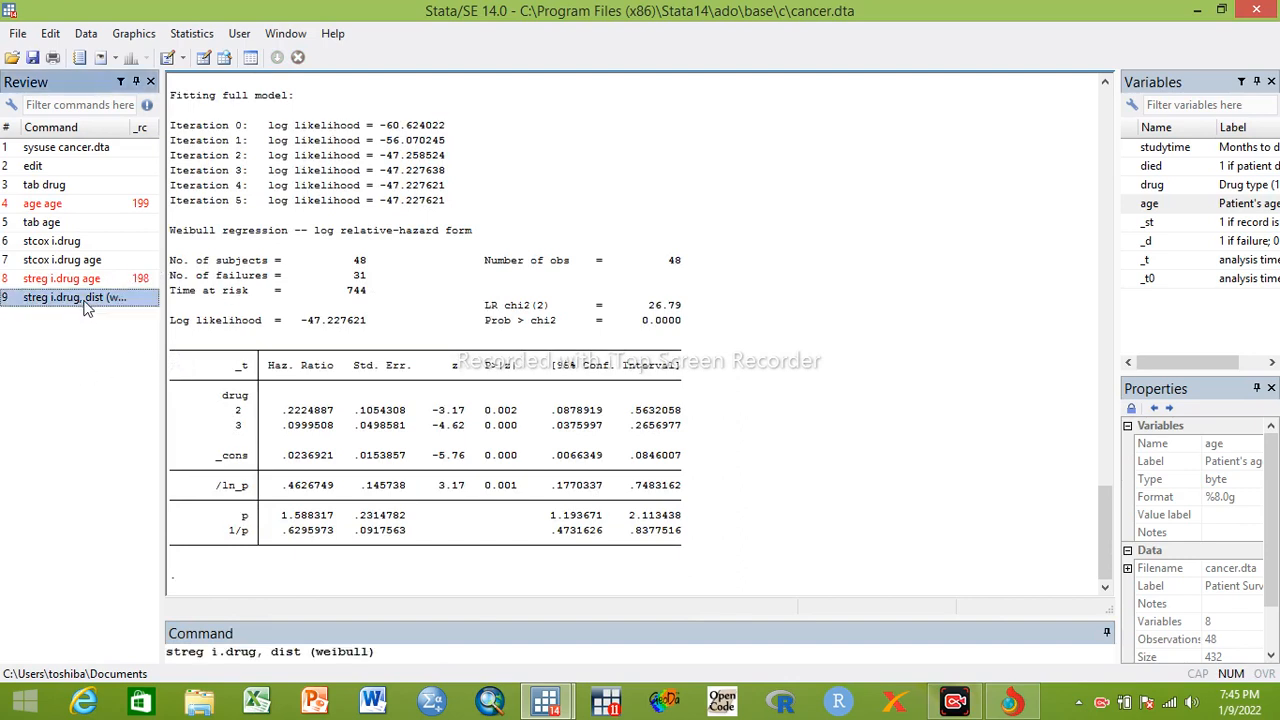
pyautogui.click(261, 651)
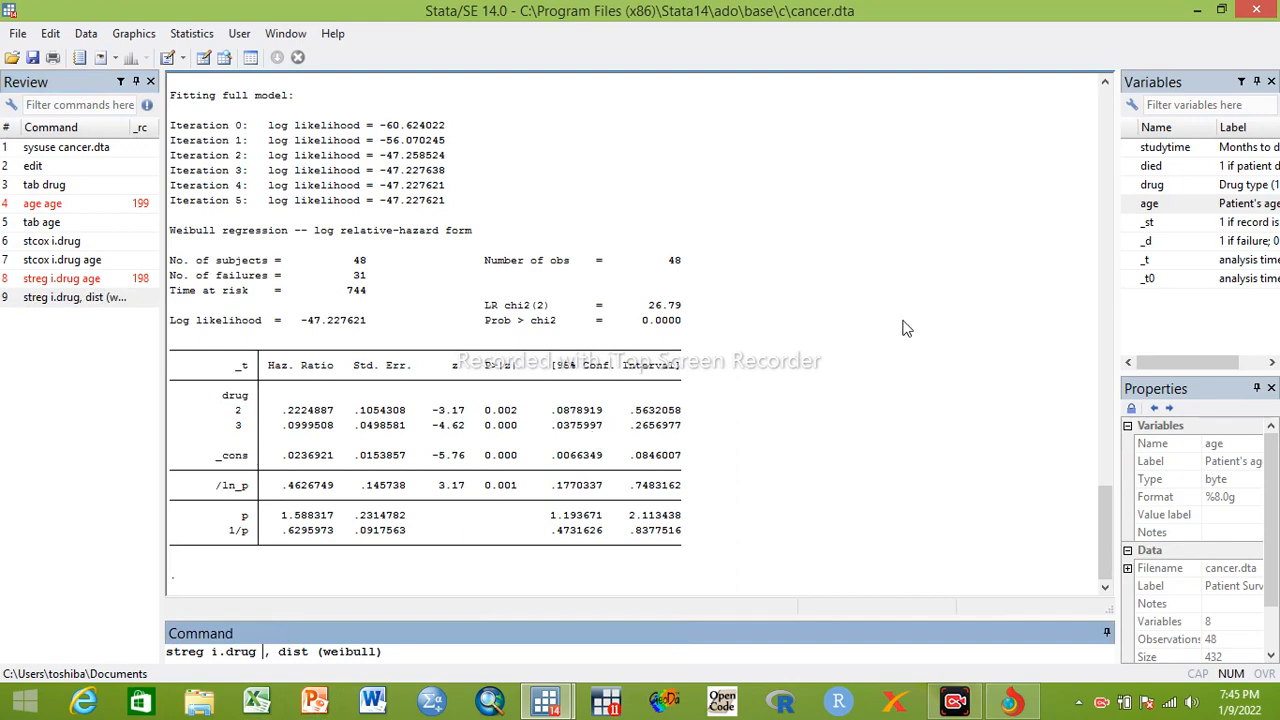
pyautogui.doubleClick(1152, 204)
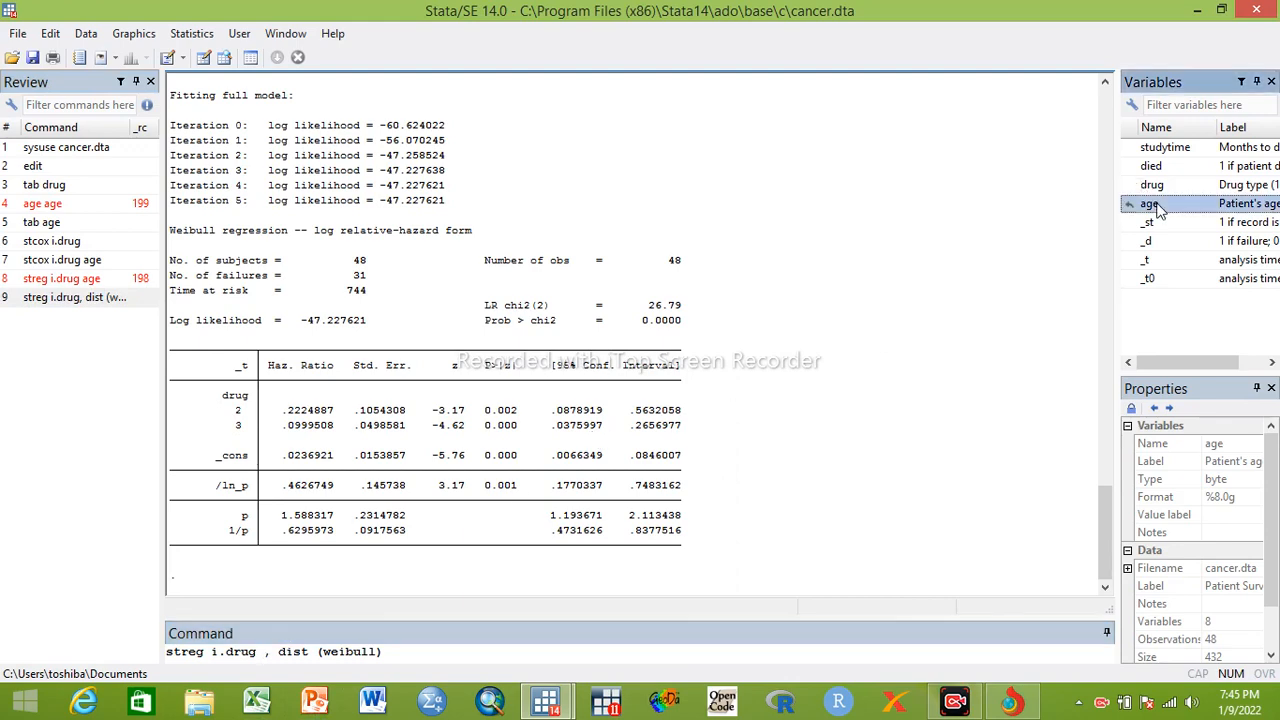
pyautogui.press('Return')
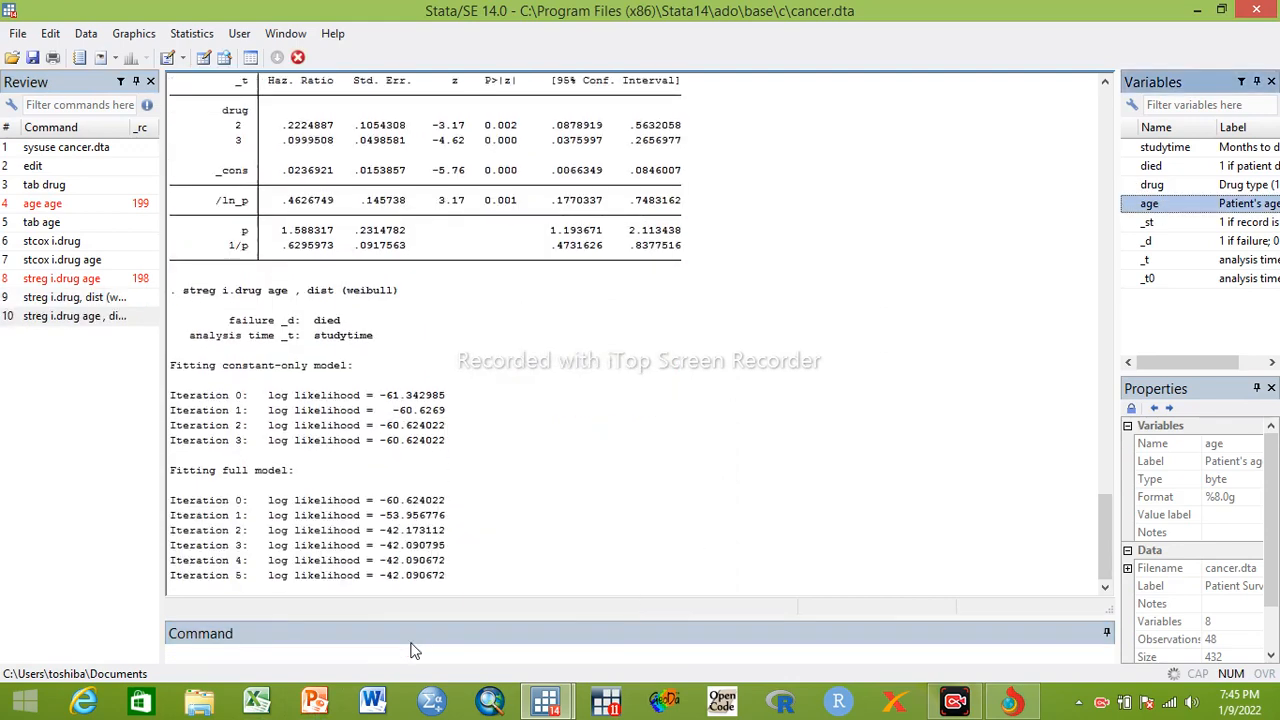
pyautogui.click(196, 580)
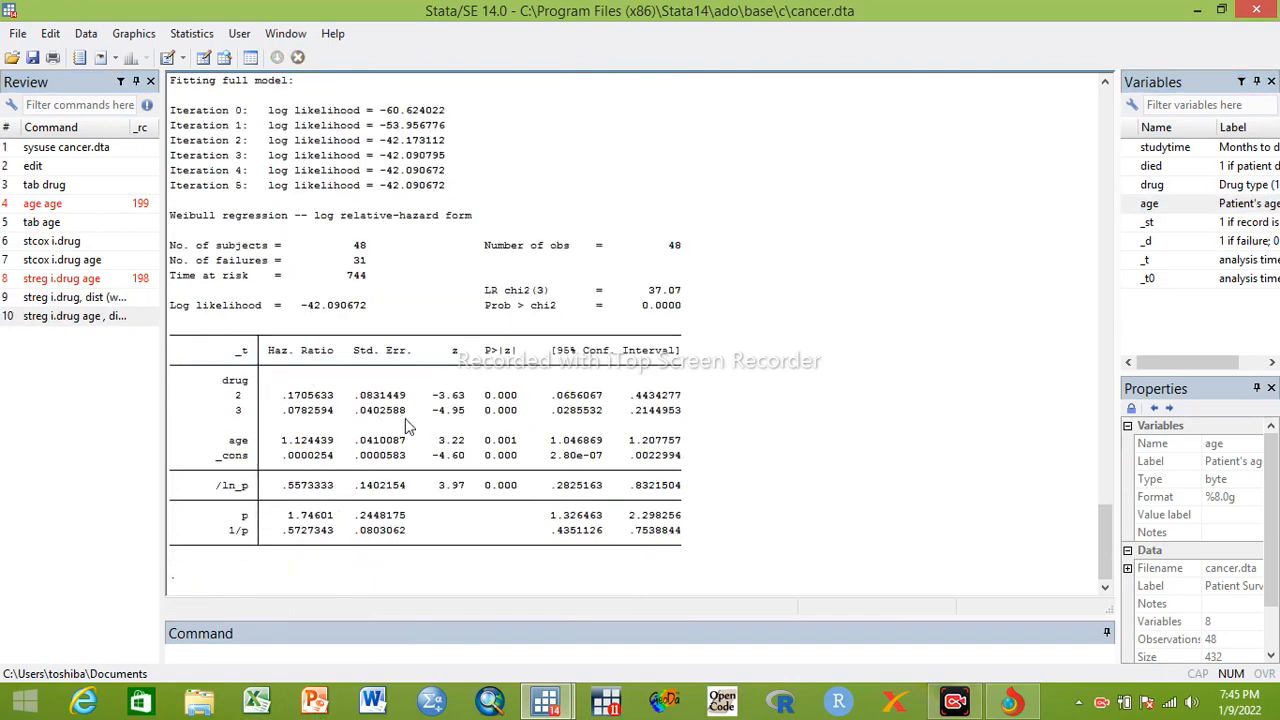
# Delete the two failed commands, streg i.drug age and age age, from the command history
pyautogui.click(72, 280)
pyautogui.rightClick(72, 281)
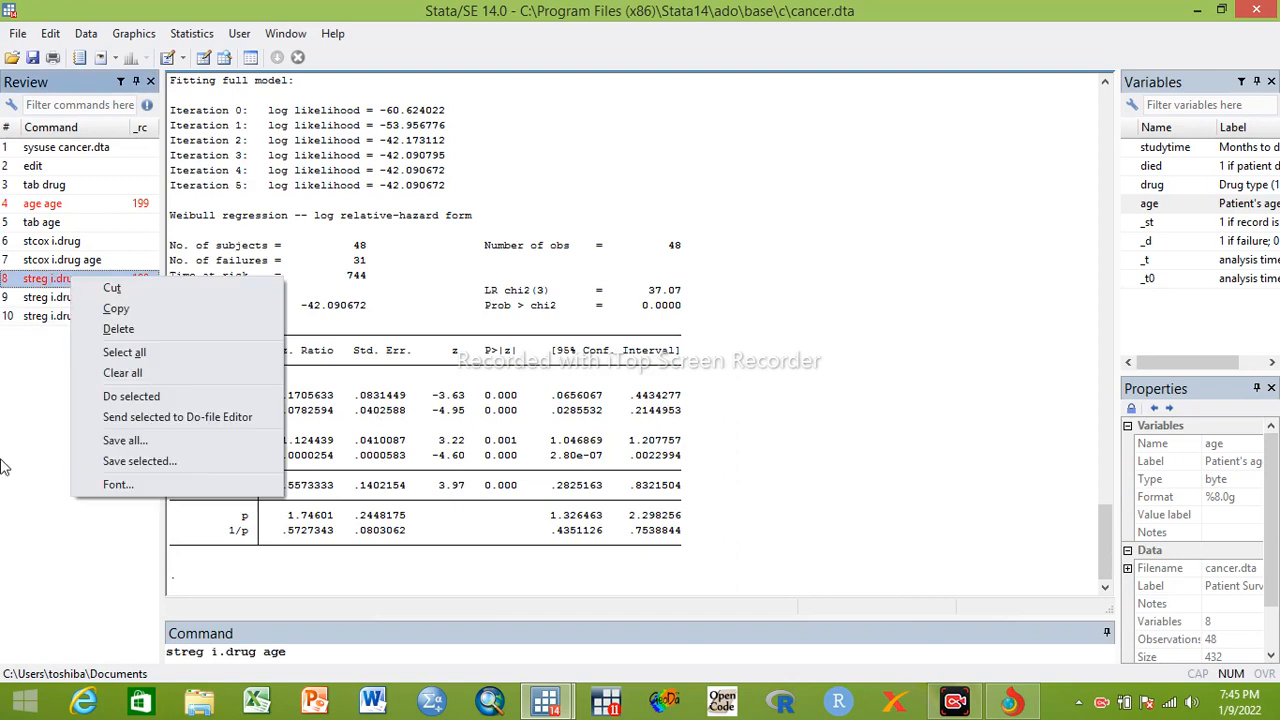
pyautogui.click(108, 327)
pyautogui.click(60, 204)
pyautogui.rightClick(60, 203)
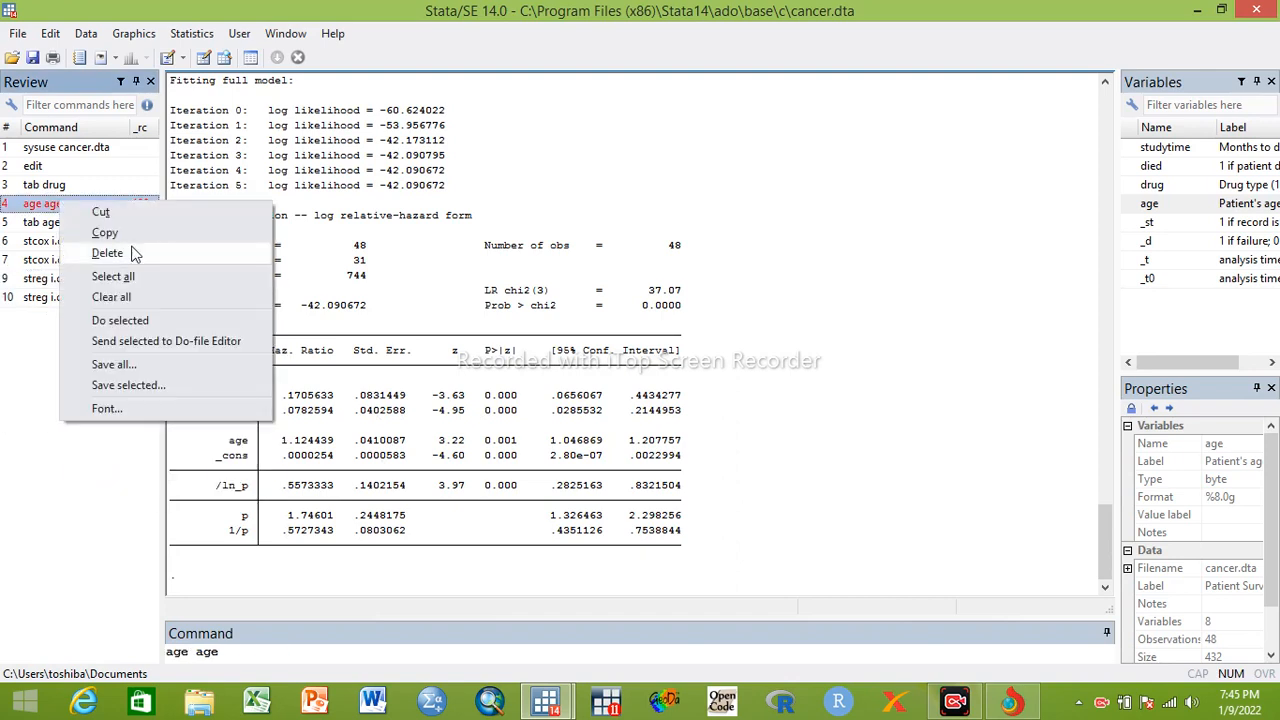
pyautogui.click(137, 253)
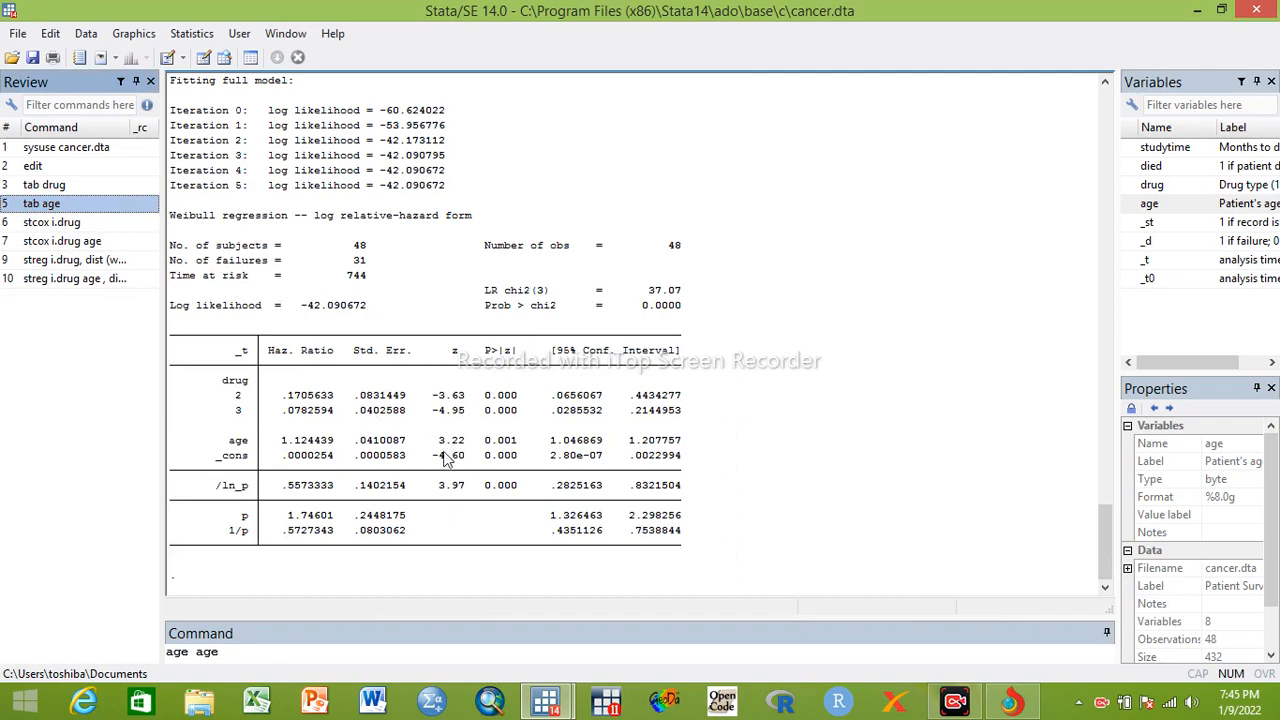
# Plot the smoothed hazard estimate by running sts graph, hazard in place of the leftover command, and view it enlarged before closing it
pyautogui.click(220, 652)
pyautogui.press('BackSpace')
pyautogui.press('BackSpace')
pyautogui.press('BackSpace')
pyautogui.press('BackSpace')
pyautogui.press('BackSpace')
pyautogui.press('BackSpace')
pyautogui.press('BackSpace')
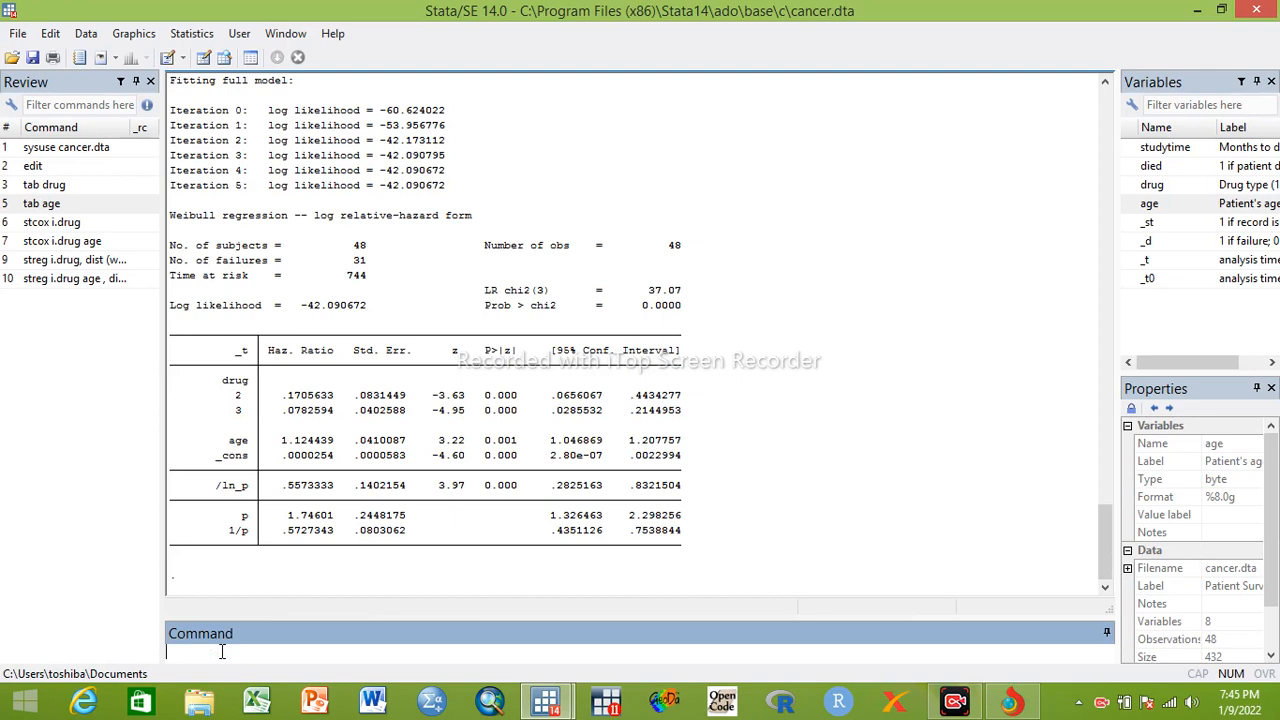
pyautogui.write('sts graph, hazard')
pyautogui.press('Return')
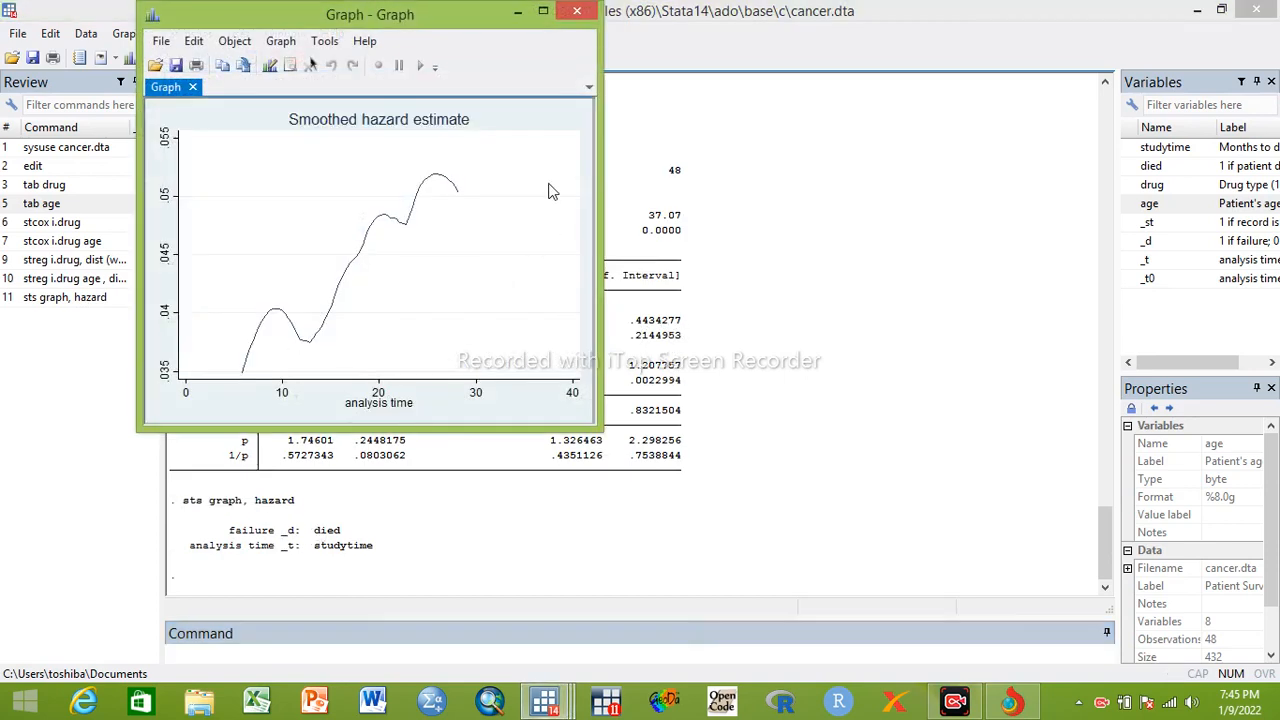
pyautogui.click(550, 10)
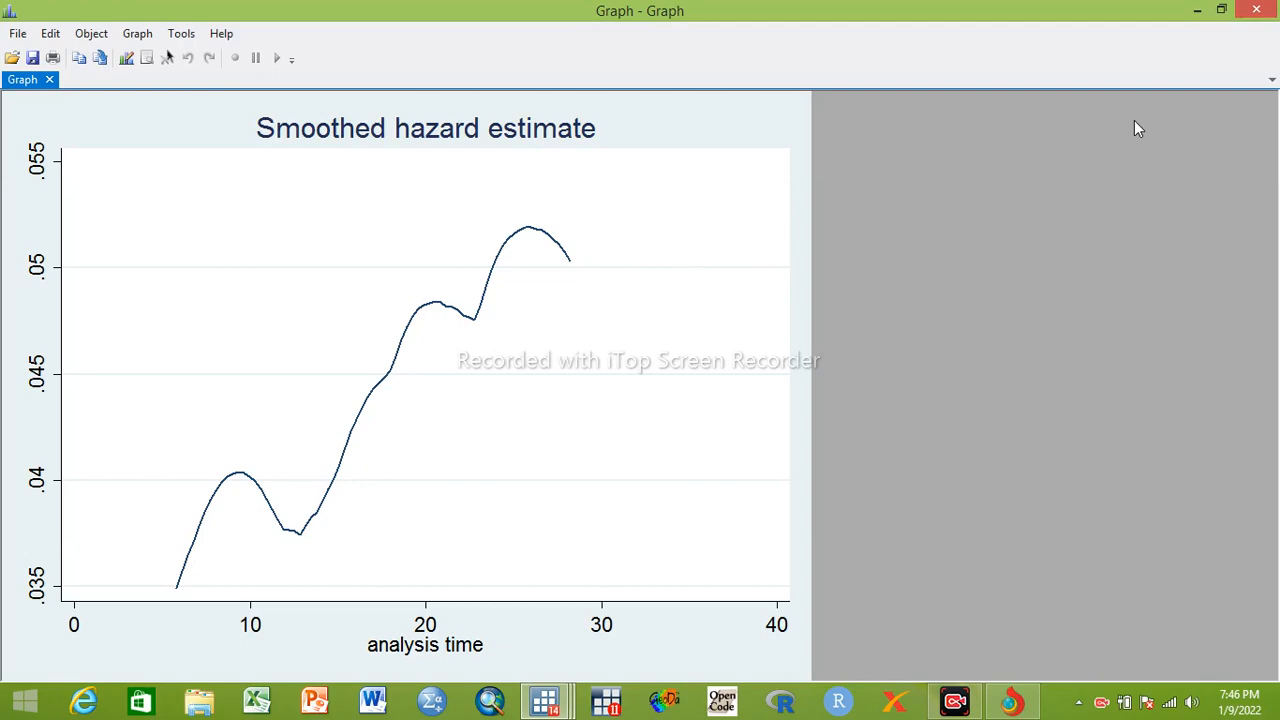
pyautogui.click(1253, 10)
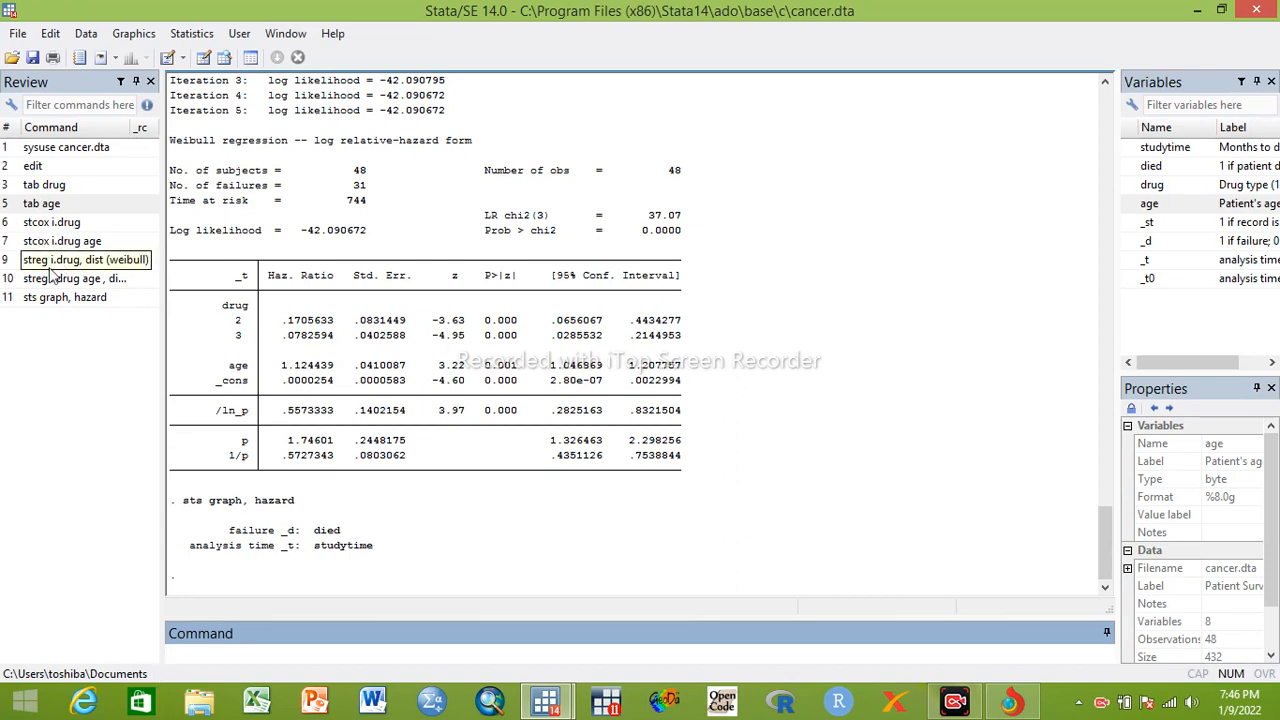
# Rerun sts graph, hazard from the command history and close the graph window
pyautogui.click(61, 299)
pyautogui.doubleClick(61, 299)
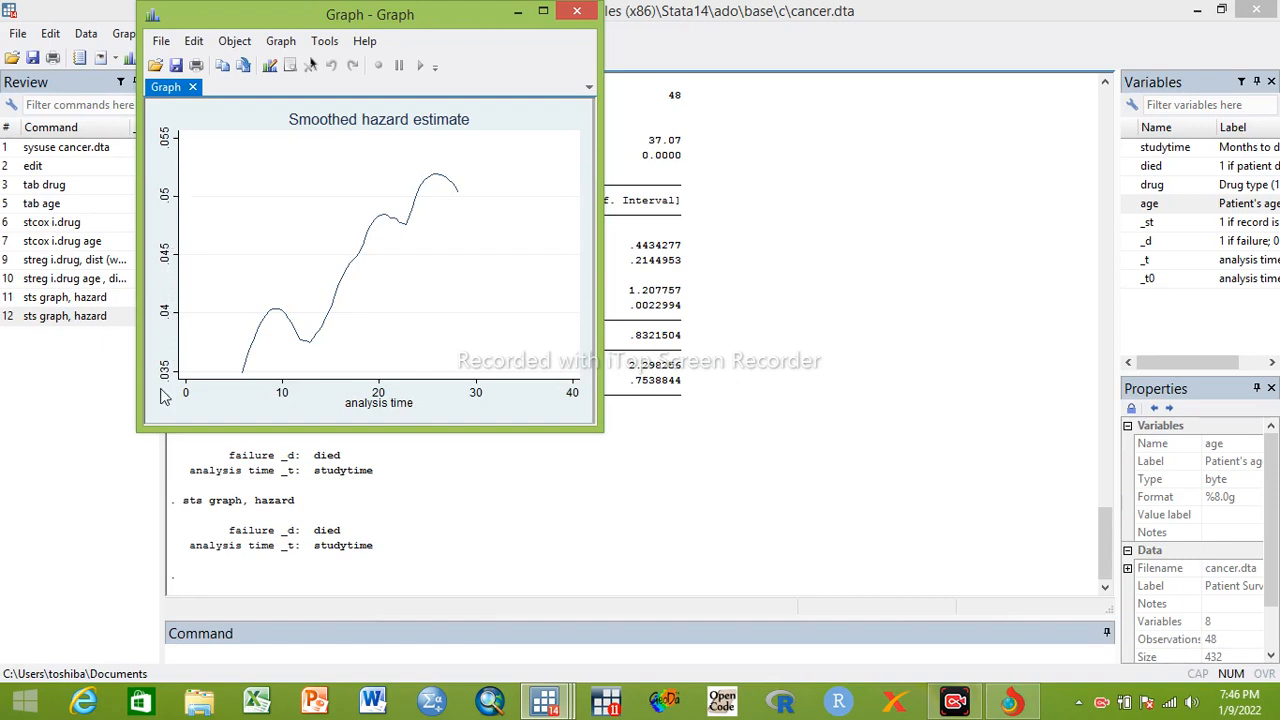
pyautogui.click(577, 11)
# Replot the hazard with a custom y-axis by running sts graph, hazard ylabel (0.00(0.25)1.0), and close the graph
pyautogui.click(72, 318)
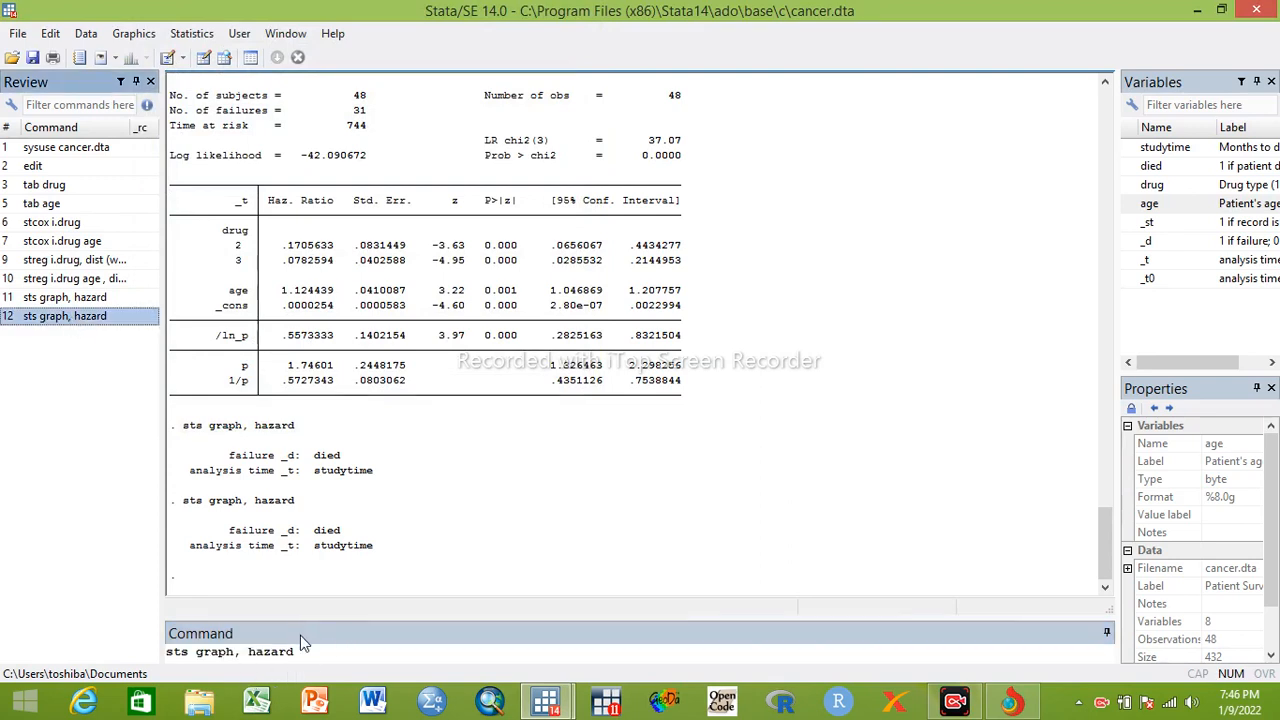
pyautogui.click(327, 649)
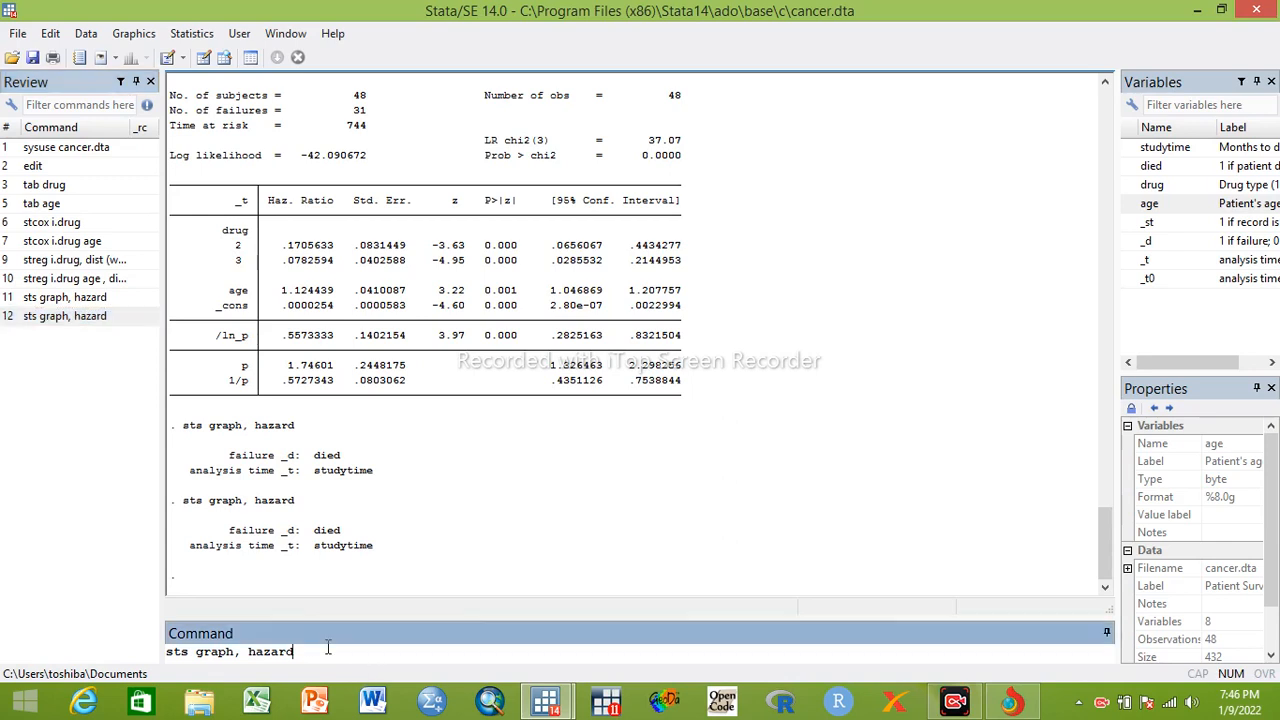
pyautogui.write('ylabel')
pyautogui.write('()')
pyautogui.click(364, 652)
pyautogui.write('0.00')
pyautogui.write('()')
pyautogui.write('0.25')
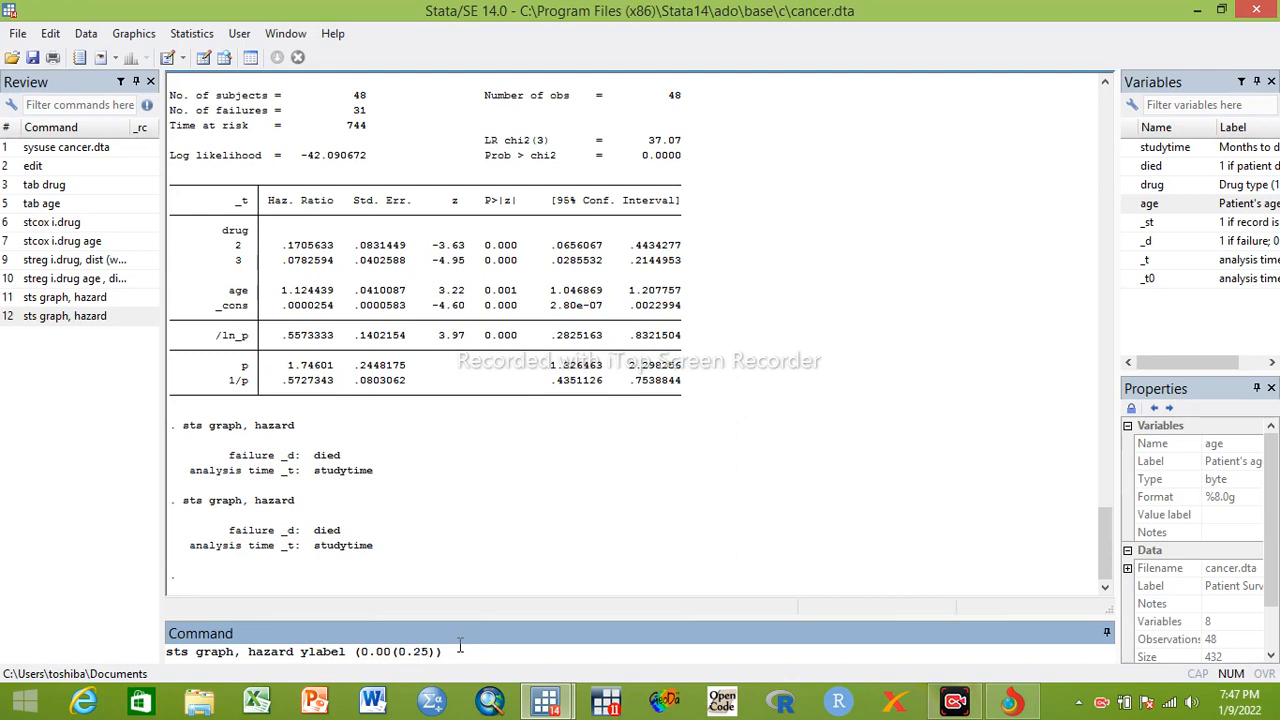
pyautogui.write('1.0')
pyautogui.write(')')
pyautogui.press('Return')
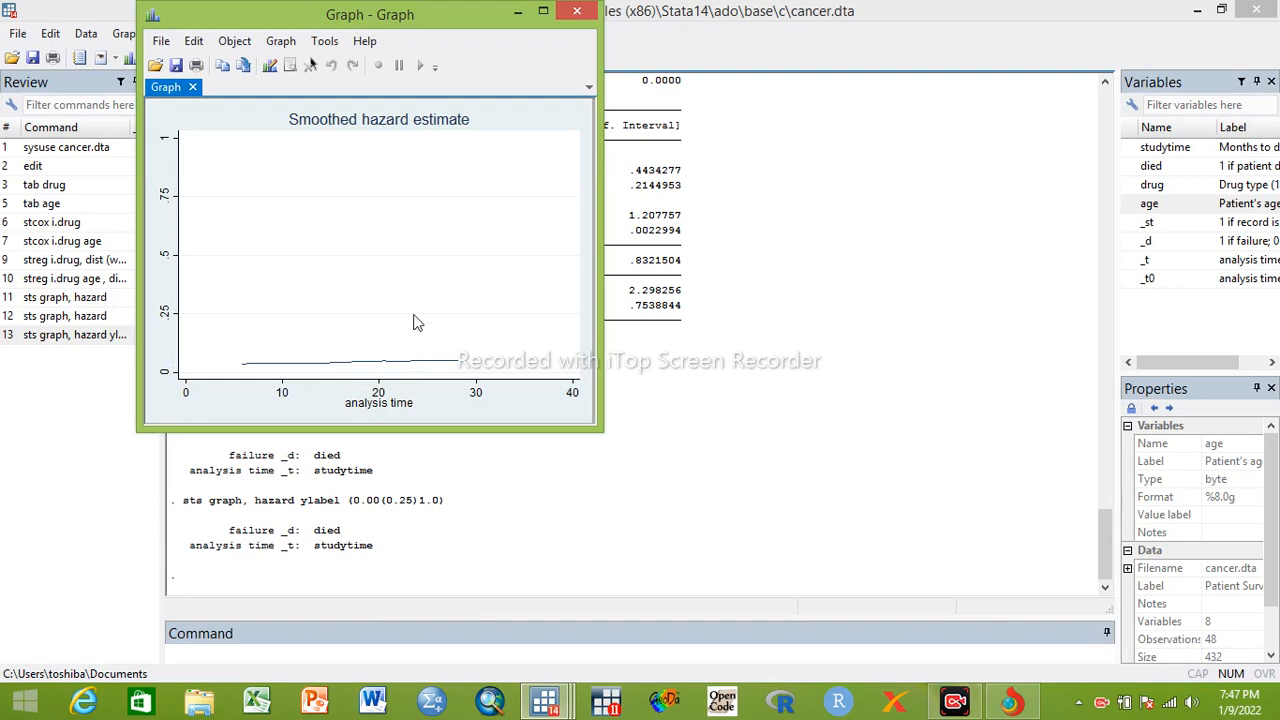
pyautogui.click(579, 12)
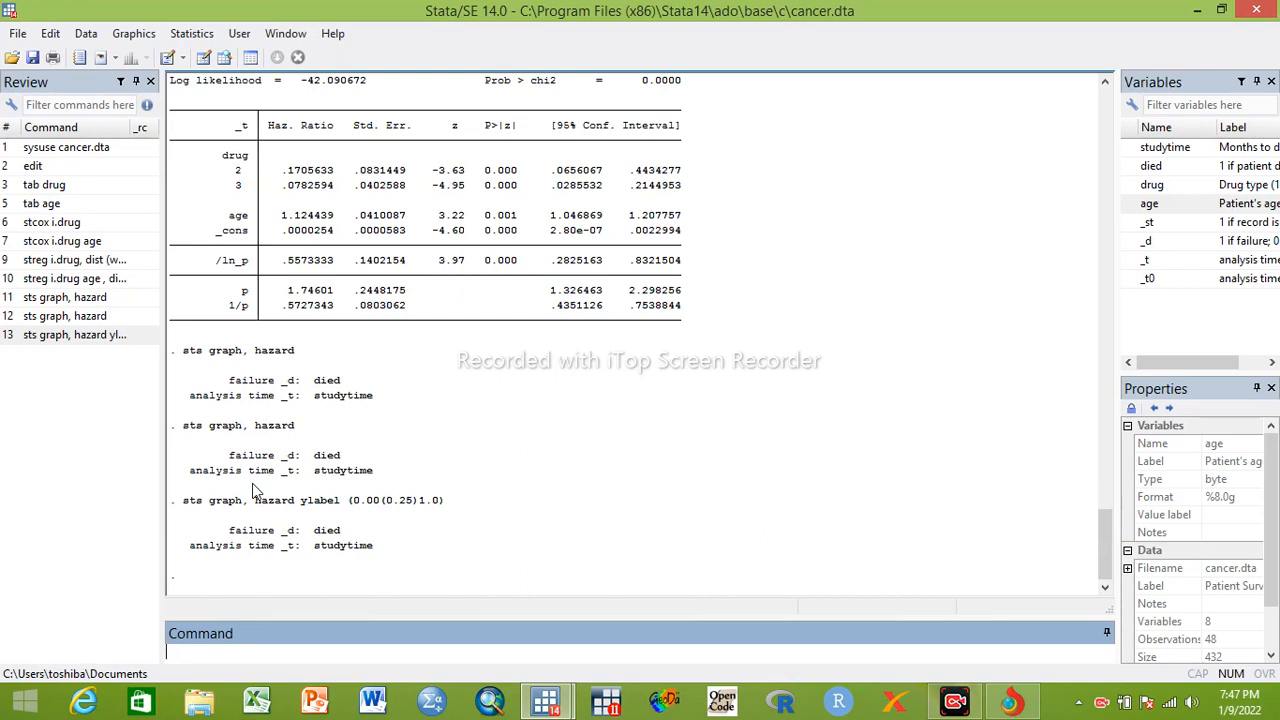
# Plot the Nelson-Aalen cumulative hazard by running sts graph, cumhaz, view it enlarged, and close the graph
pyautogui.click(90, 318)
pyautogui.click(305, 655)
pyautogui.press('BackSpace')
pyautogui.press('BackSpace')
pyautogui.press('BackSpace')
pyautogui.press('BackSpace')
pyautogui.press('BackSpace')
pyautogui.press('BackSpace')
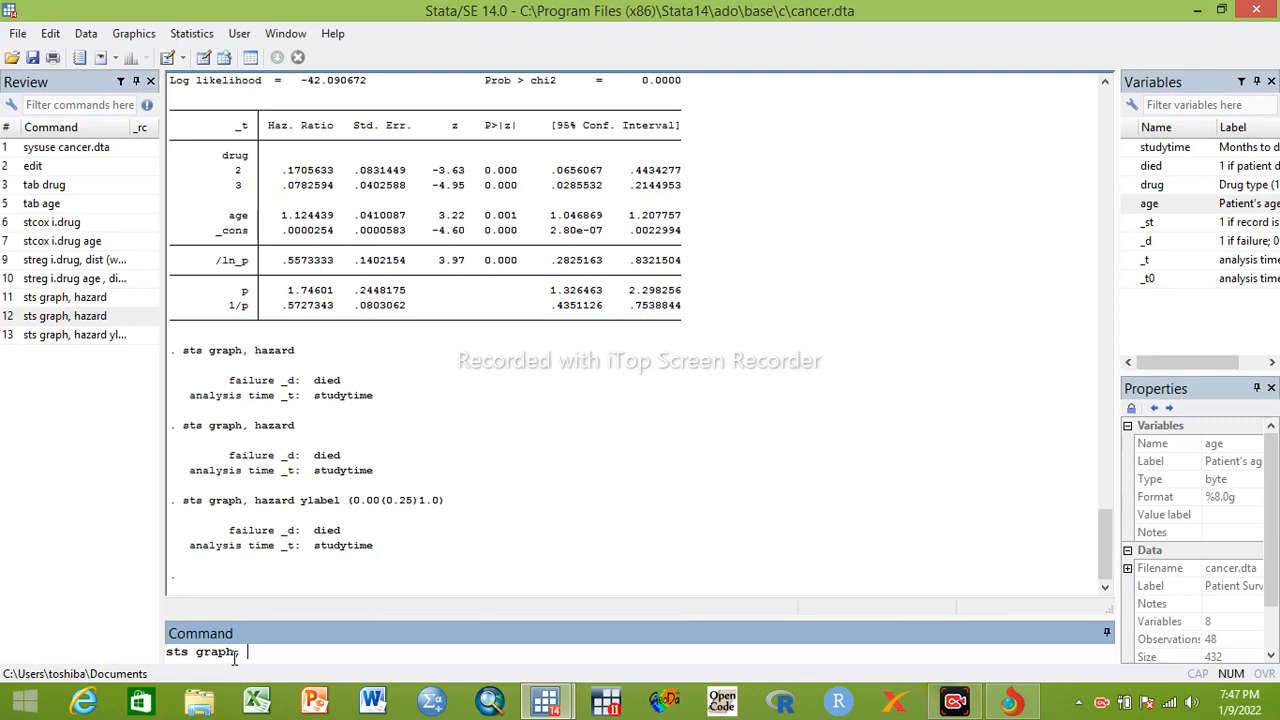
pyautogui.write('umhaz')
pyautogui.press('Return')
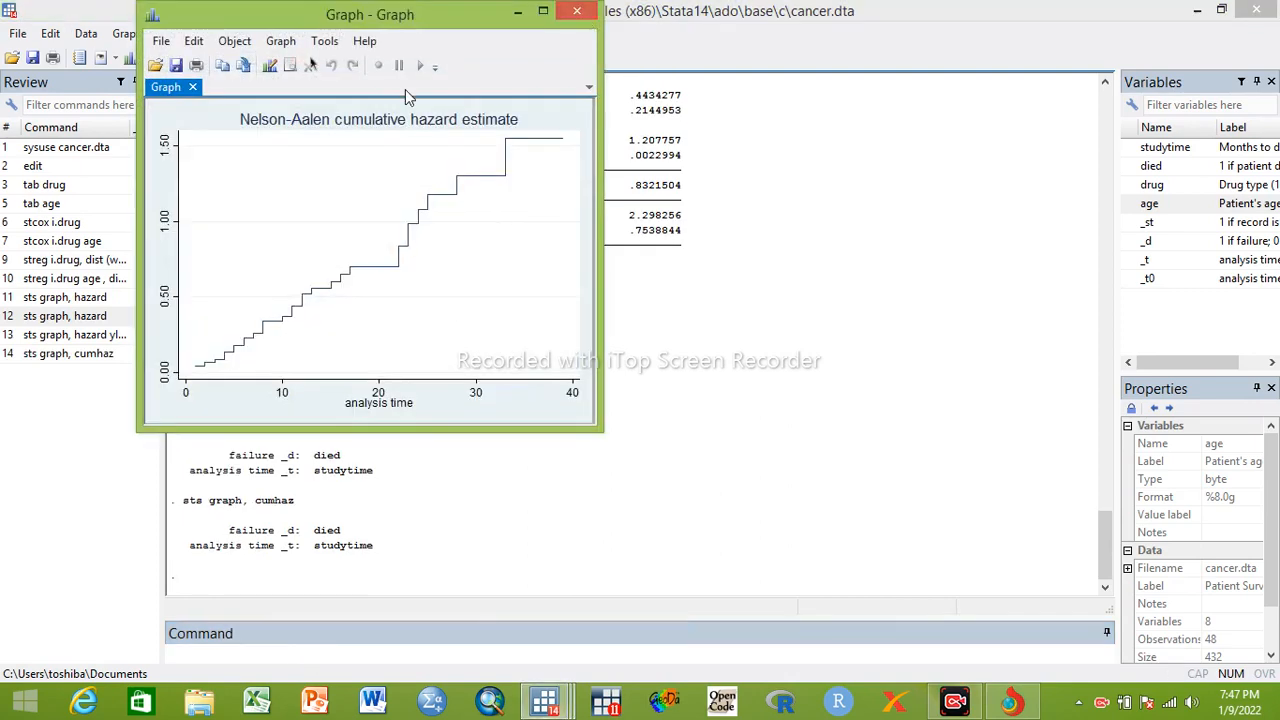
pyautogui.click(543, 14)
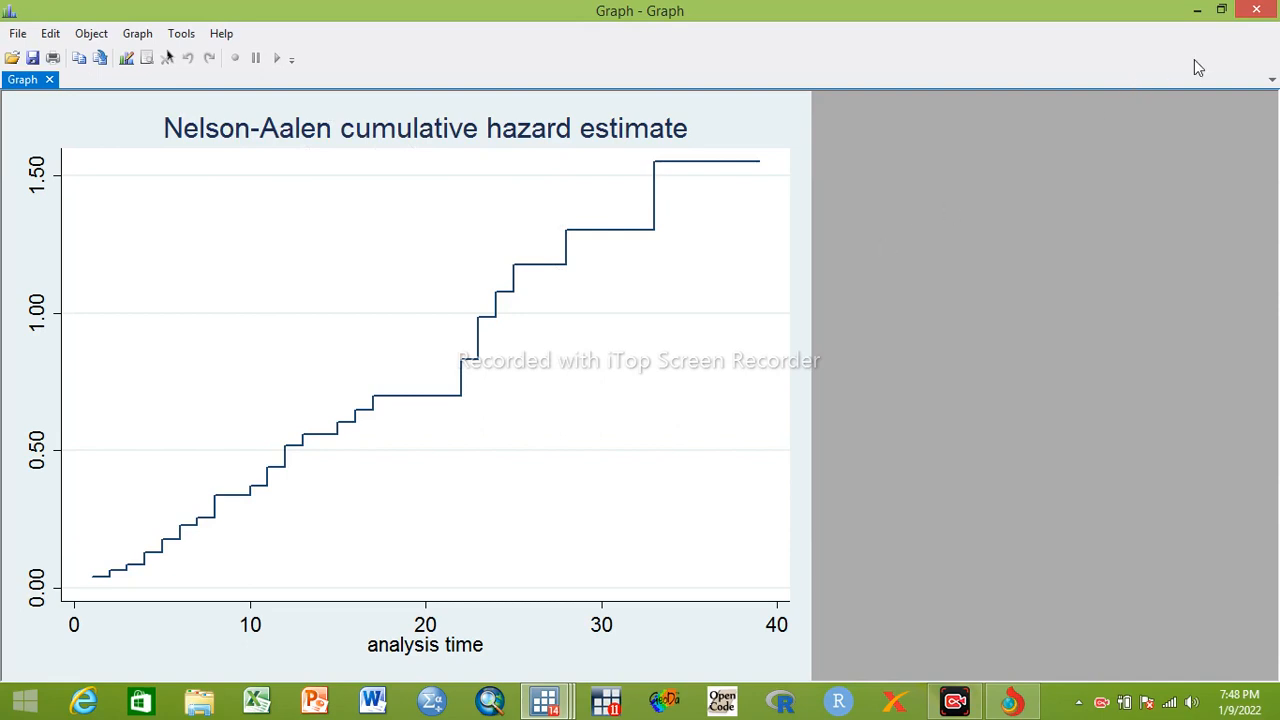
pyautogui.click(1254, 11)
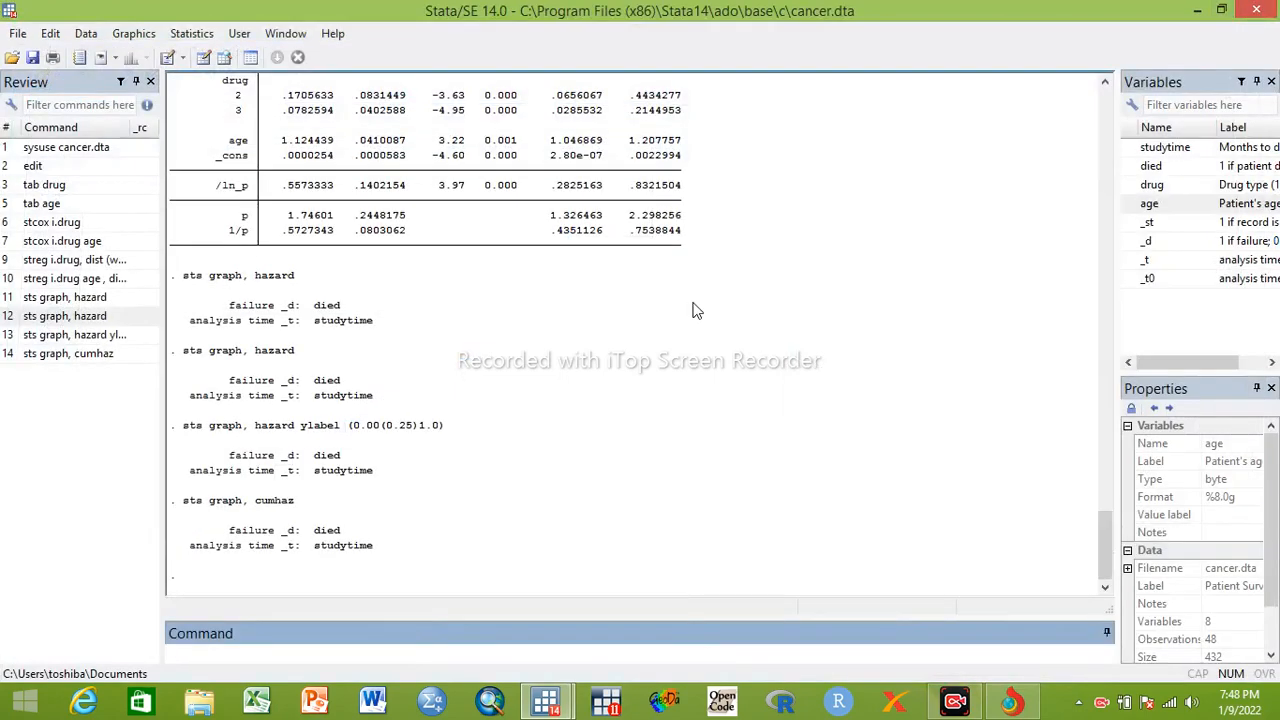
# Plot the Kaplan-Meier survival curve by running sts graph, survival, view it enlarged, and close the graph
pyautogui.click(61, 354)
pyautogui.click(314, 650)
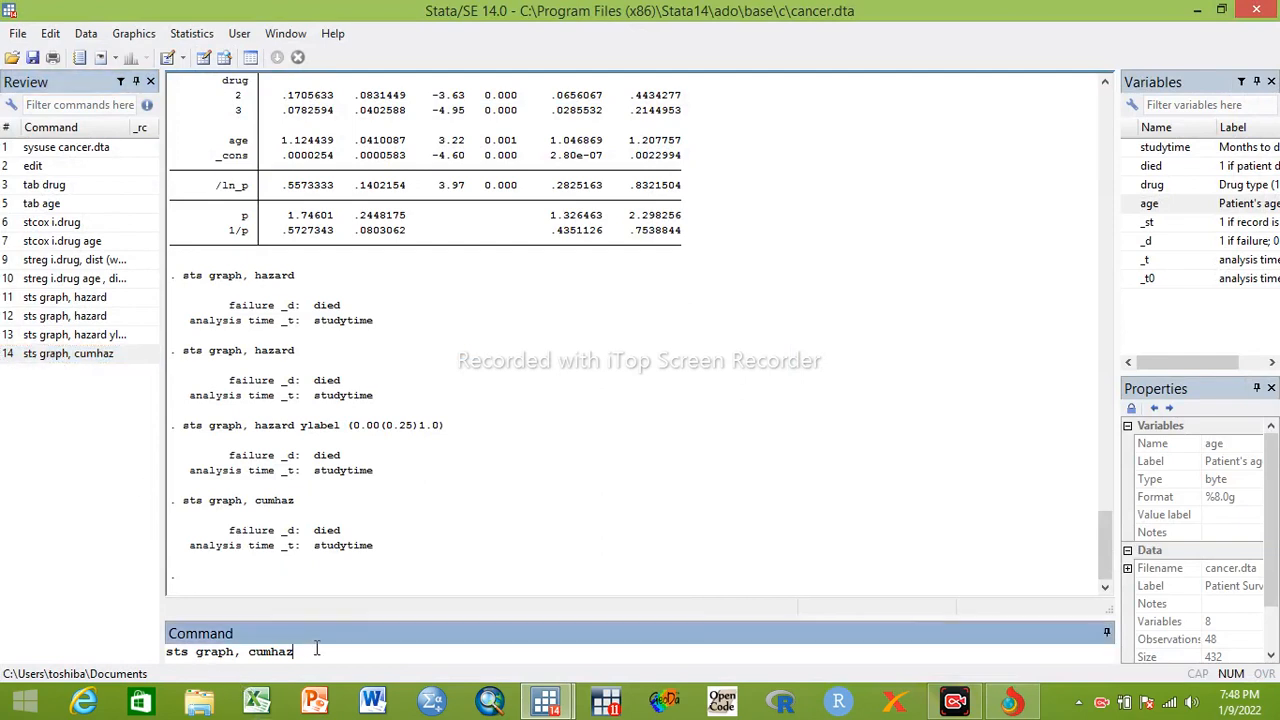
pyautogui.press('BackSpace')
pyautogui.press('BackSpace')
pyautogui.press('BackSpace')
pyautogui.press('BackSpace')
pyautogui.press('BackSpace')
pyautogui.press('BackSpace')
pyautogui.write('survival')
pyautogui.press('Return')
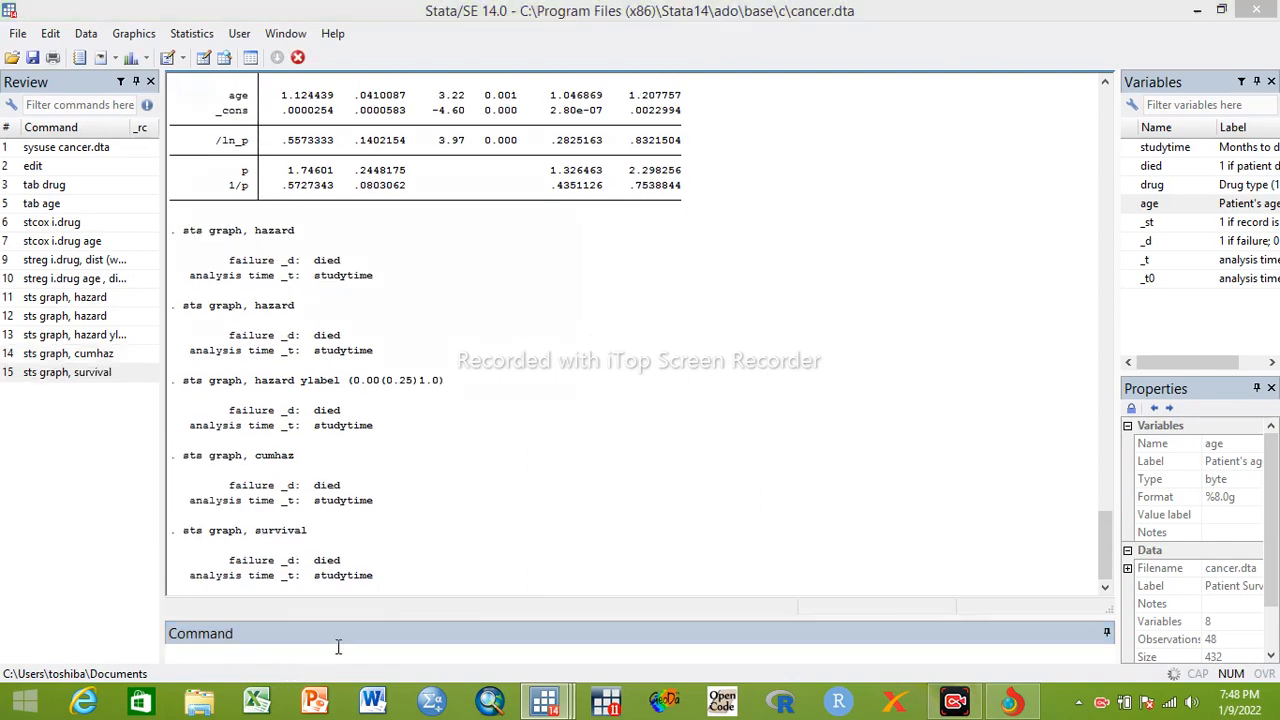
pyautogui.click(541, 14)
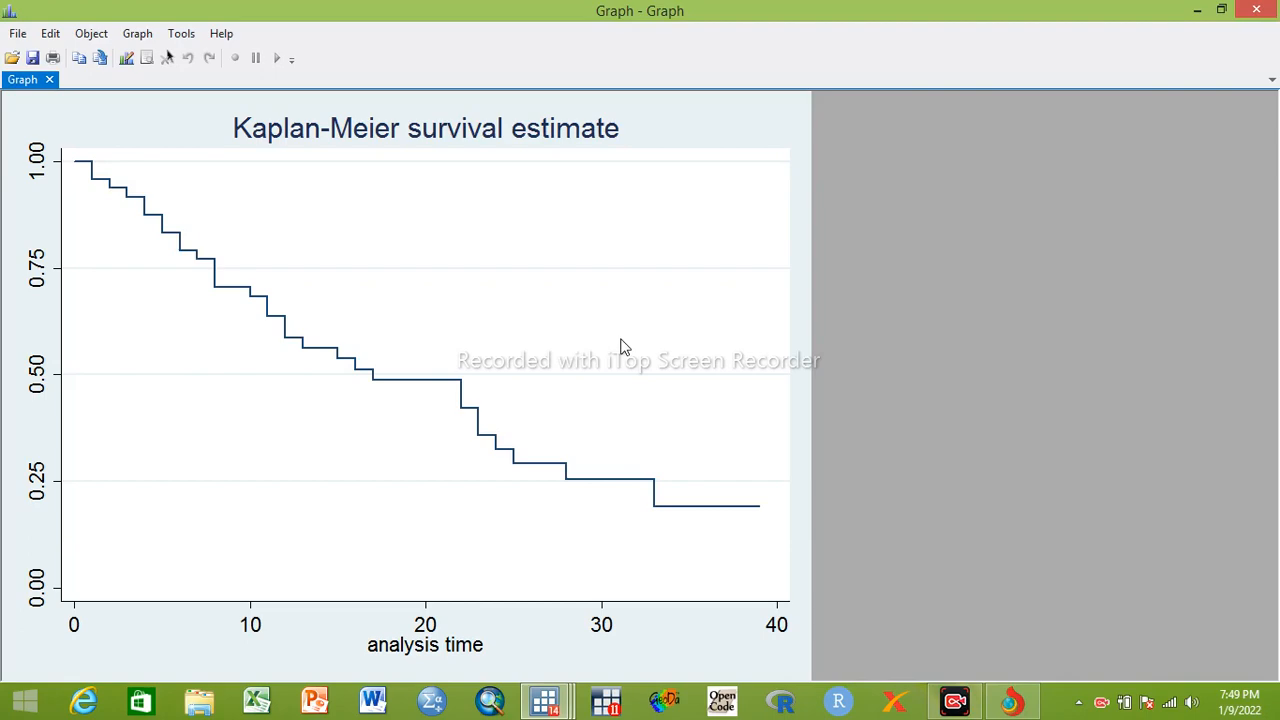
pyautogui.click(1256, 10)
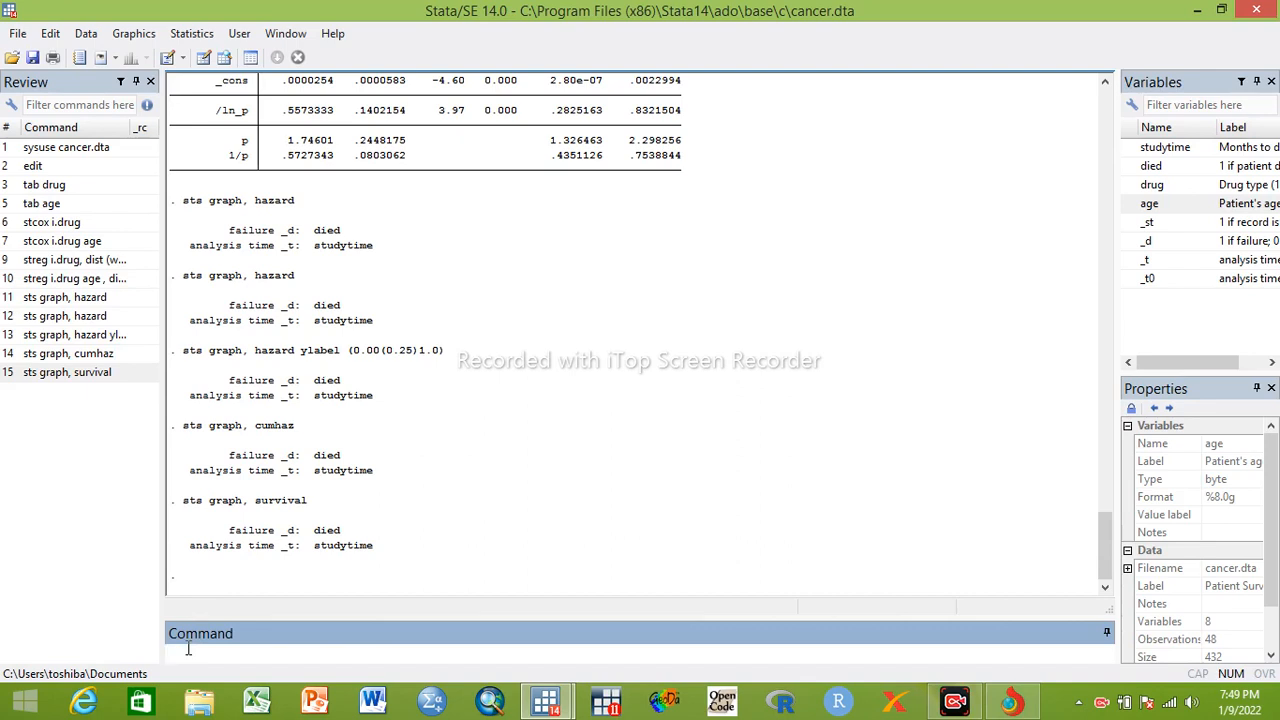
# Enter the command sts graph, by ( drug ) to group the survival curves by drug, without running it
pyautogui.write('sts graph, by ()')
pyautogui.click(280, 651)
pyautogui.write(')')
pyautogui.doubleClick(1153, 186)
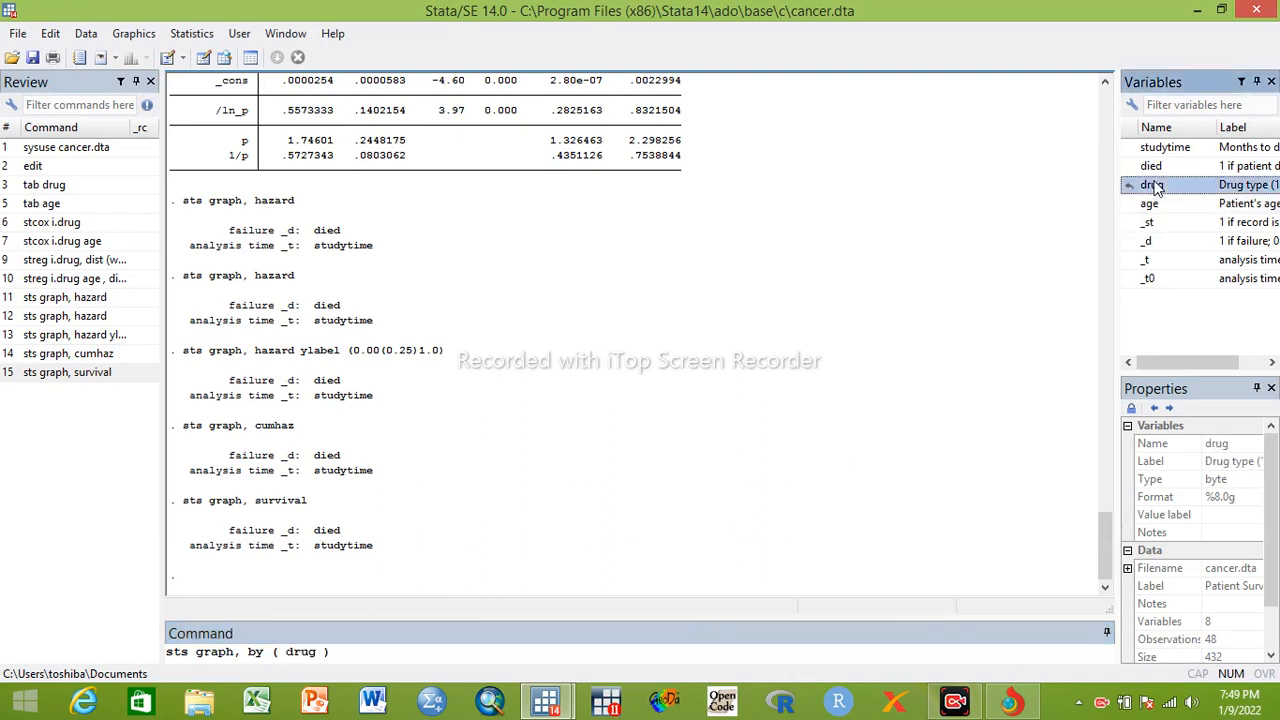
# Add ylabel (0.00(0.25)1.0) to the by-drug graph command, run it, and view the survival curves enlarged before closing them
pyautogui.click(342, 654)
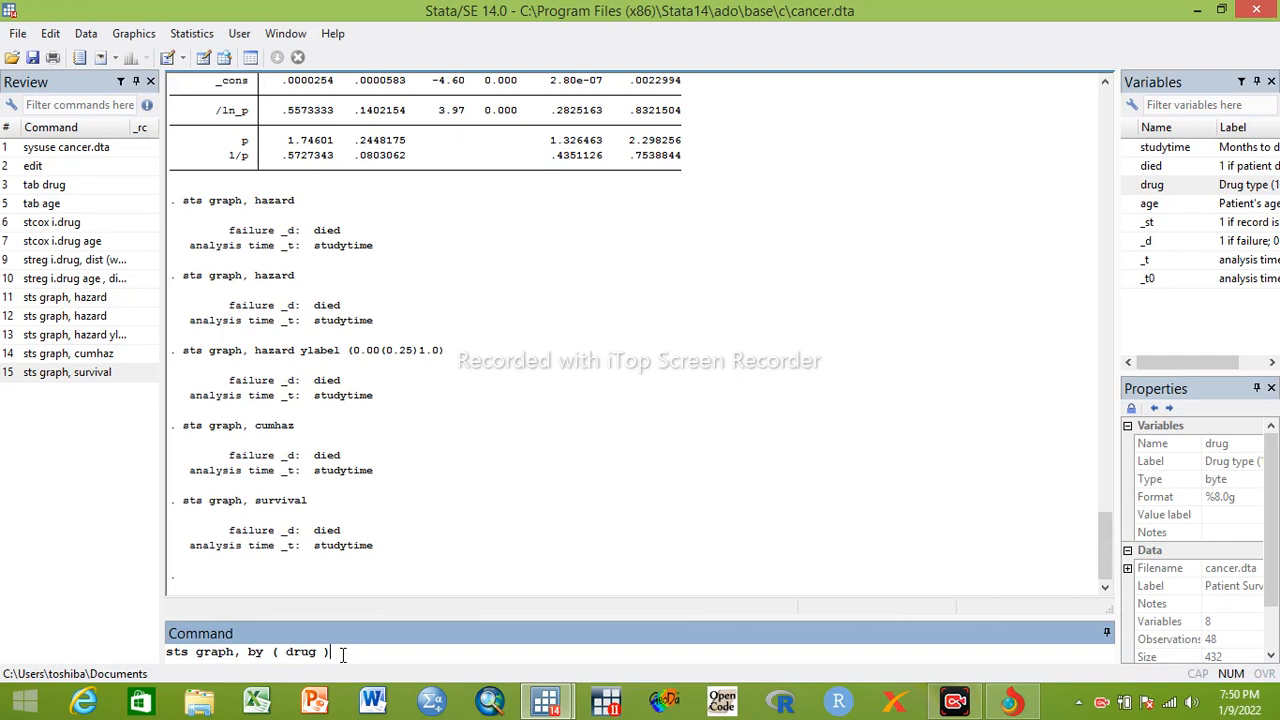
pyautogui.write('ylabel (0.00()10')
pyautogui.press('BackSpace')
pyautogui.write('.0')
pyautogui.click(428, 651)
pyautogui.write('0.25')
pyautogui.press('Return')
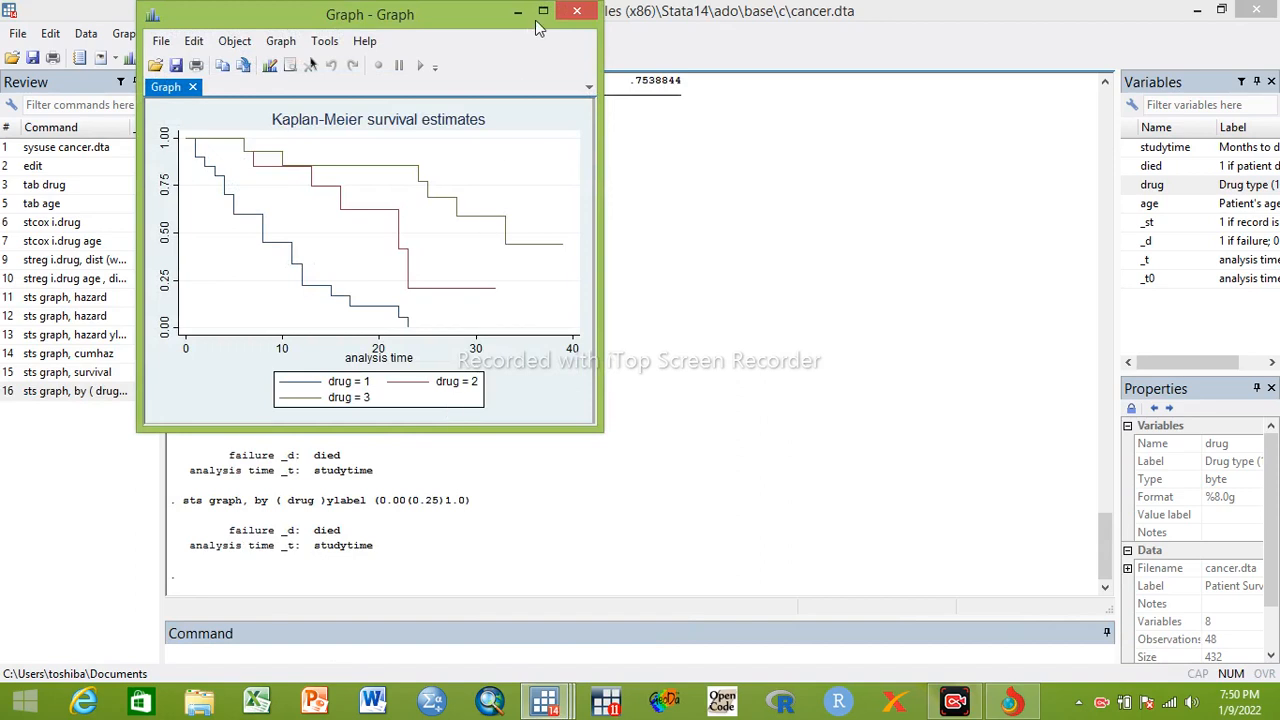
pyautogui.click(543, 12)
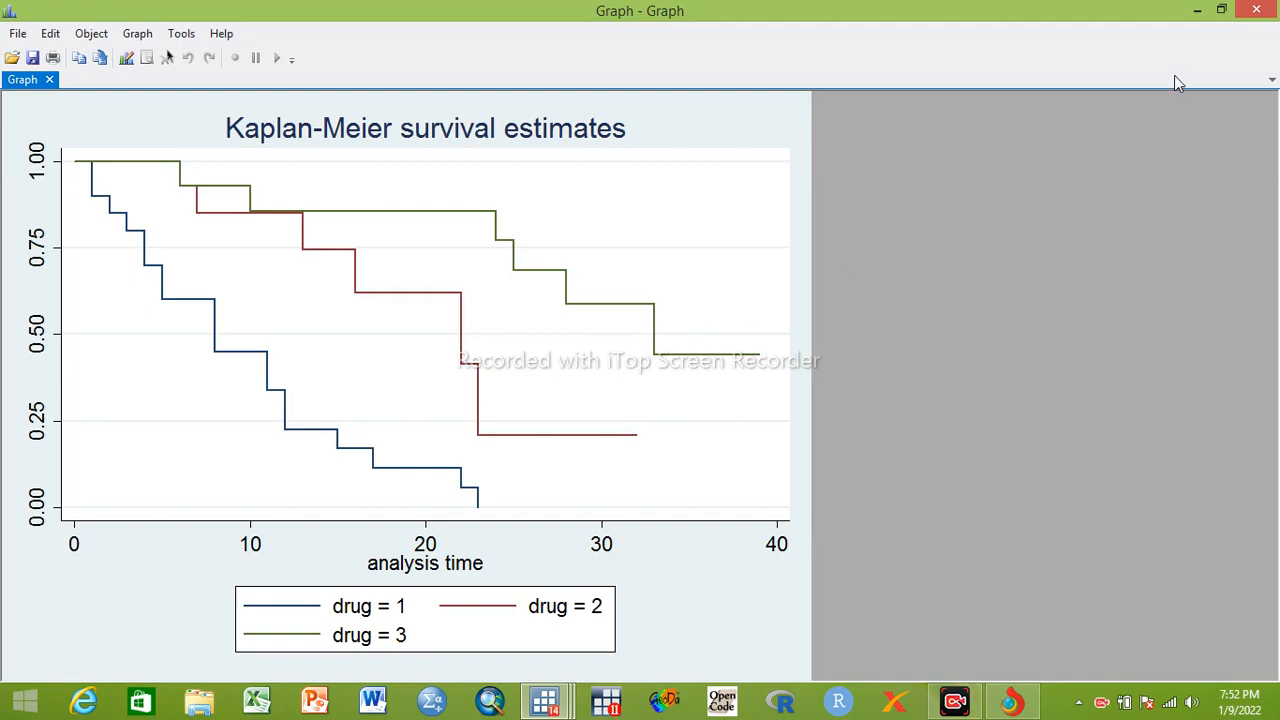
pyautogui.click(1264, 15)
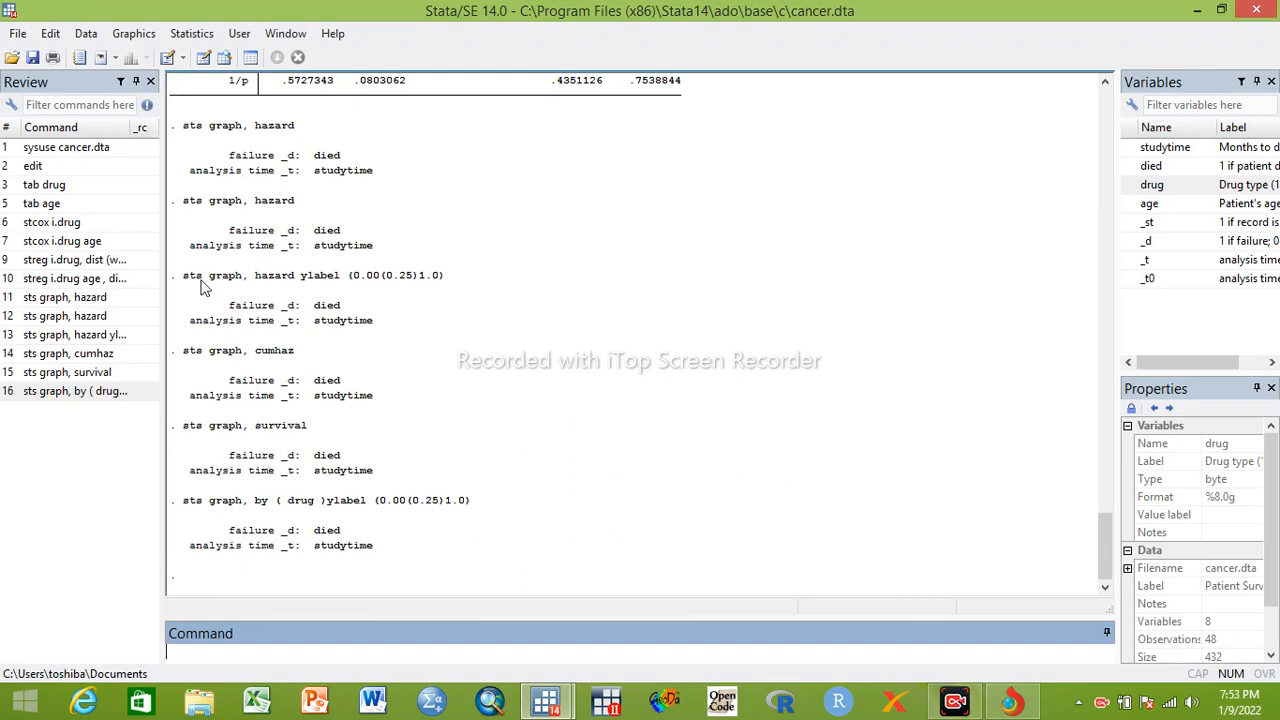
# Refit the Cox regression by rerunning stcox i.drug age from the command history
pyautogui.click(62, 242)
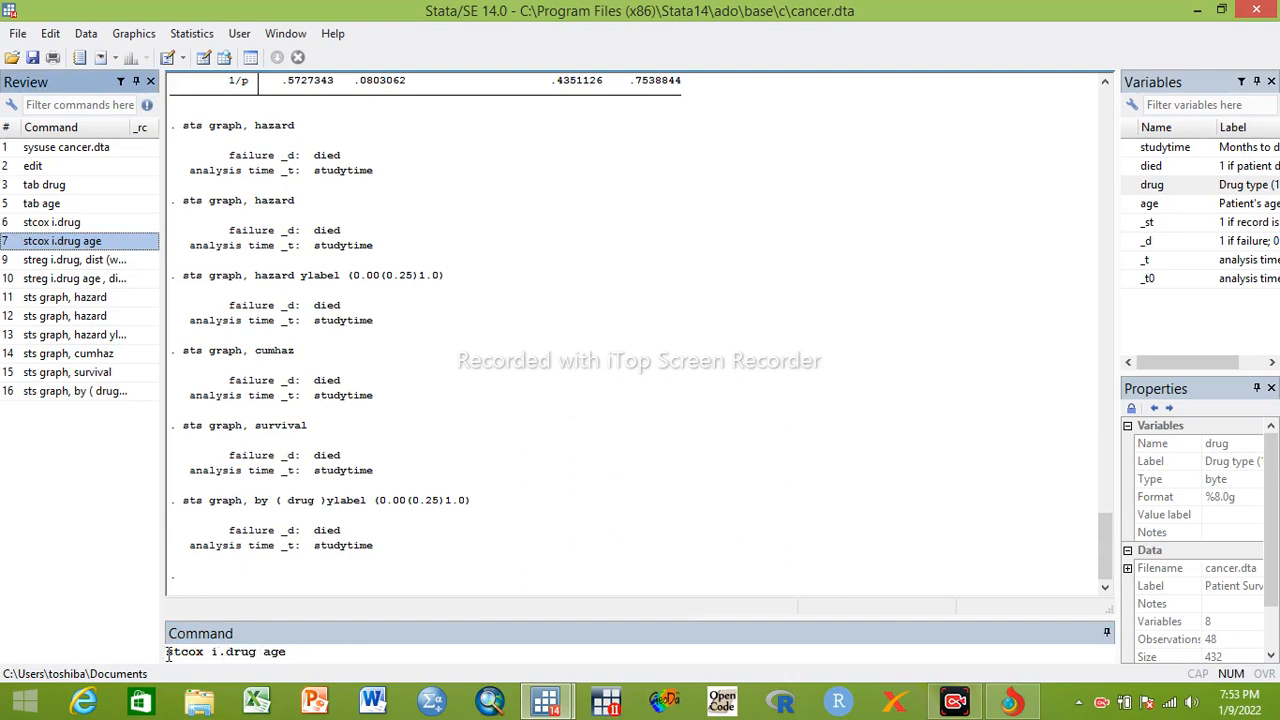
pyautogui.click(293, 651)
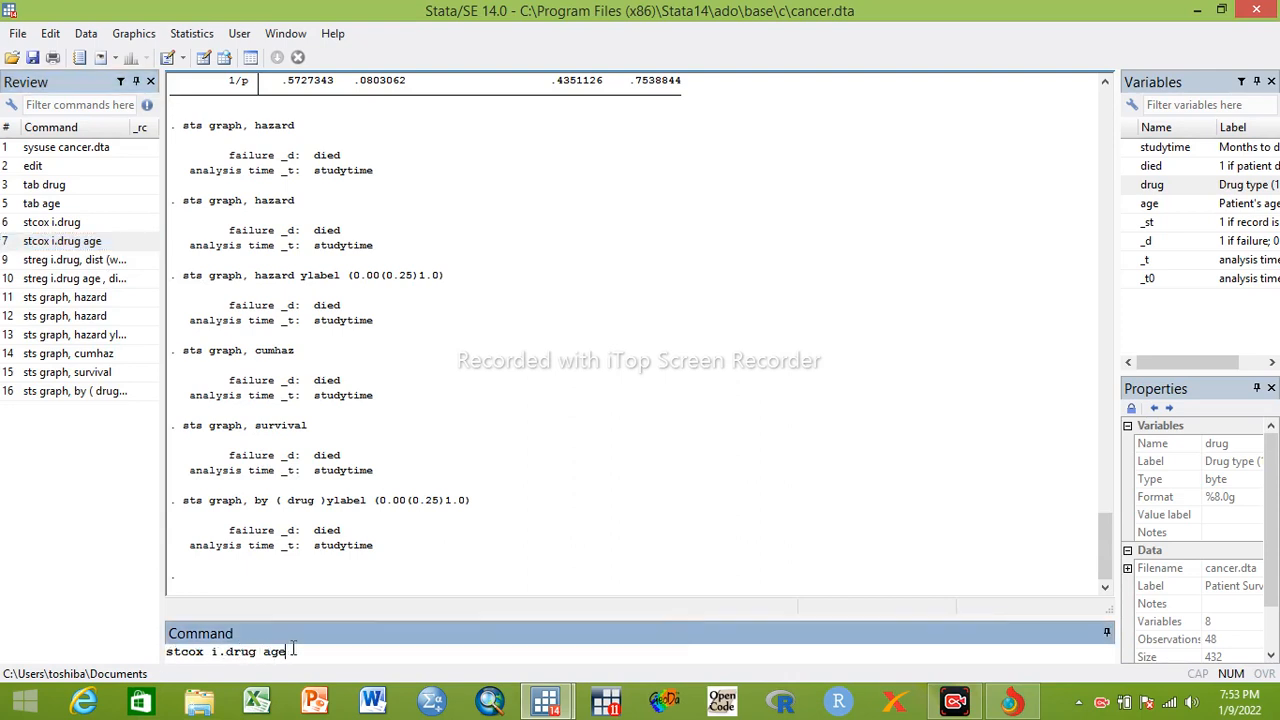
pyautogui.press('Return')
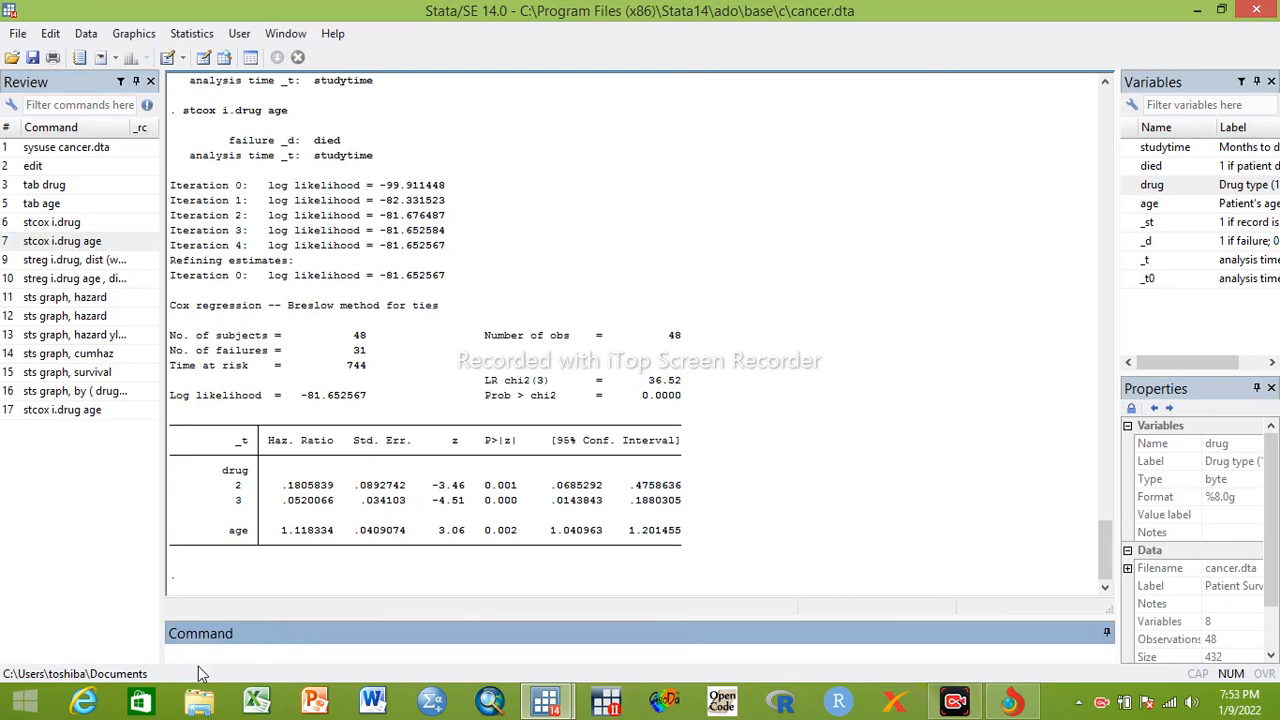
# Start a log-log survival plot command stratified by drug: stphplot, strata ( drug )
pyautogui.write('stphplot, stsra')
pyautogui.press('BackSpace')
pyautogui.press('BackSpace')
pyautogui.press('BackSpace')
pyautogui.write('rata ()')
pyautogui.press('Left')
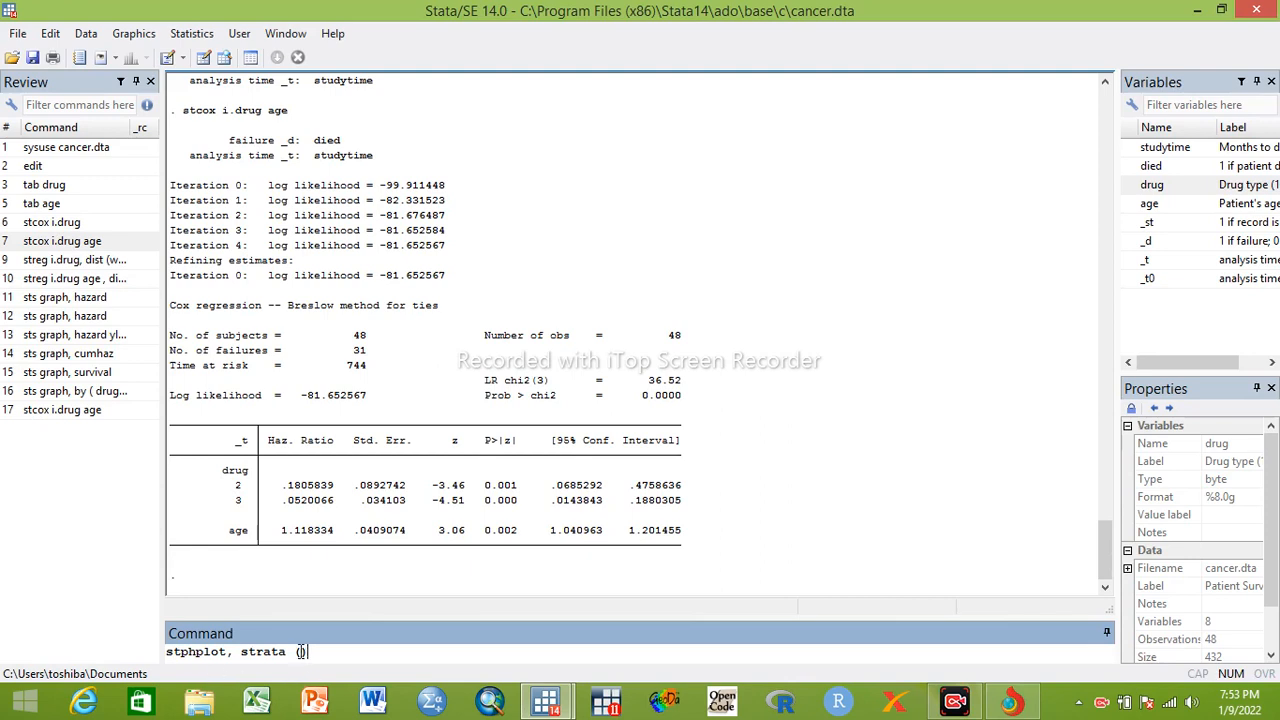
pyautogui.click(1178, 187)
# Add an adjustment for age to the stphplot command with adjust ( age )
pyautogui.click(372, 656)
pyautogui.write('adjust ()')
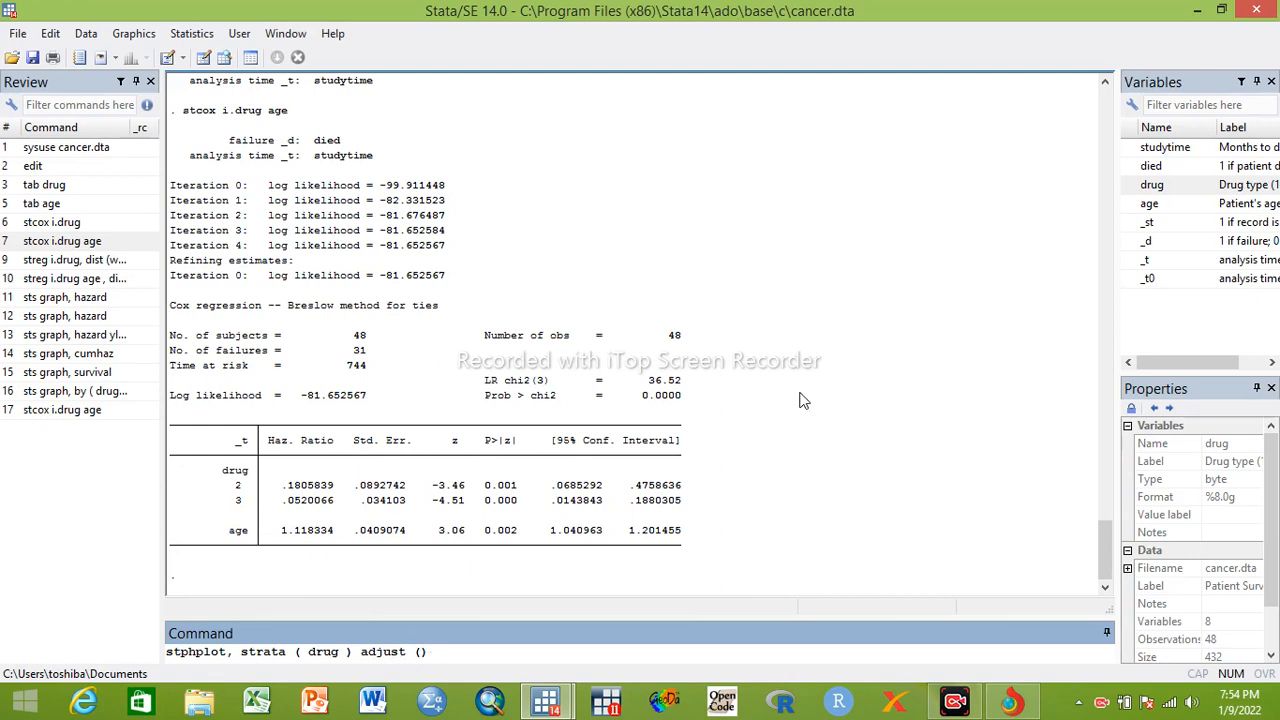
pyautogui.doubleClick(1150, 205)
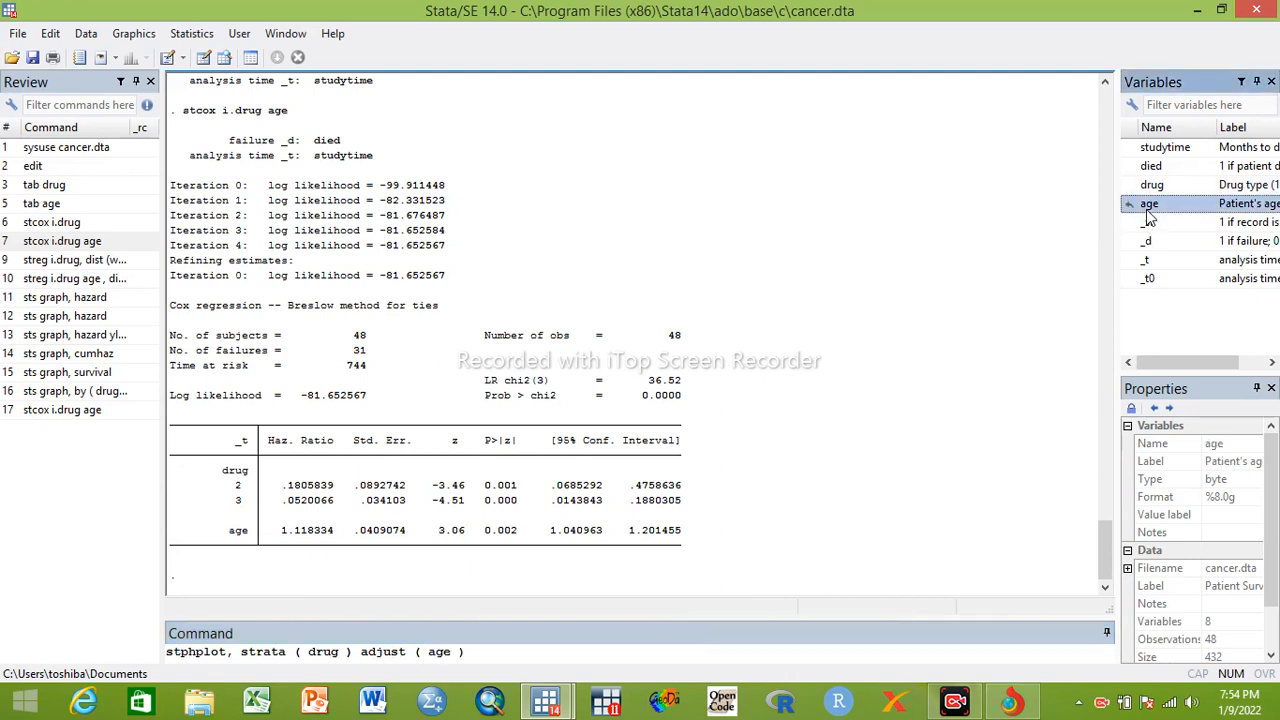
# Append zero xlabel (1/7) to the stphplot command, run it, and enlarge the resulting graph
pyautogui.click(476, 655)
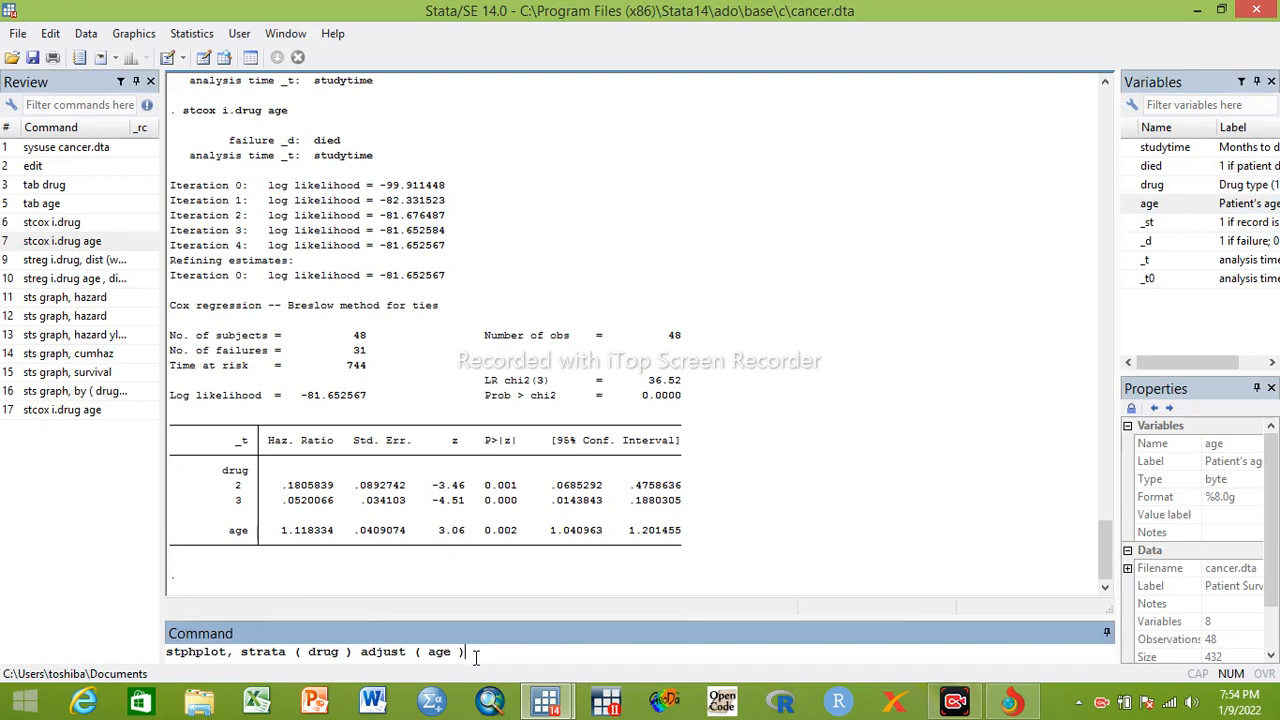
pyautogui.write('zero xlabel')
pyautogui.write('(1/7)')
pyautogui.press('Return')
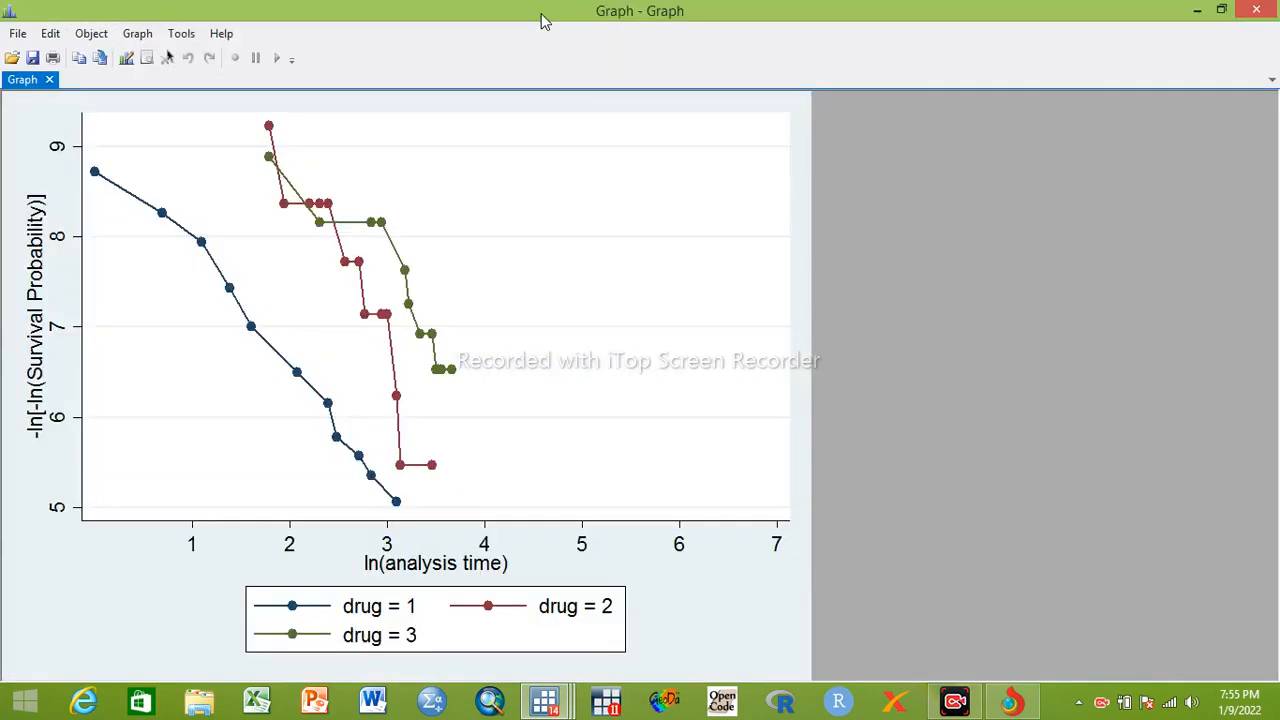
pyautogui.click(543, 11)
# Close the log-log plot and refit the Cox regression by rerunning stcox i.drug age from the command history
pyautogui.click(1255, 12)
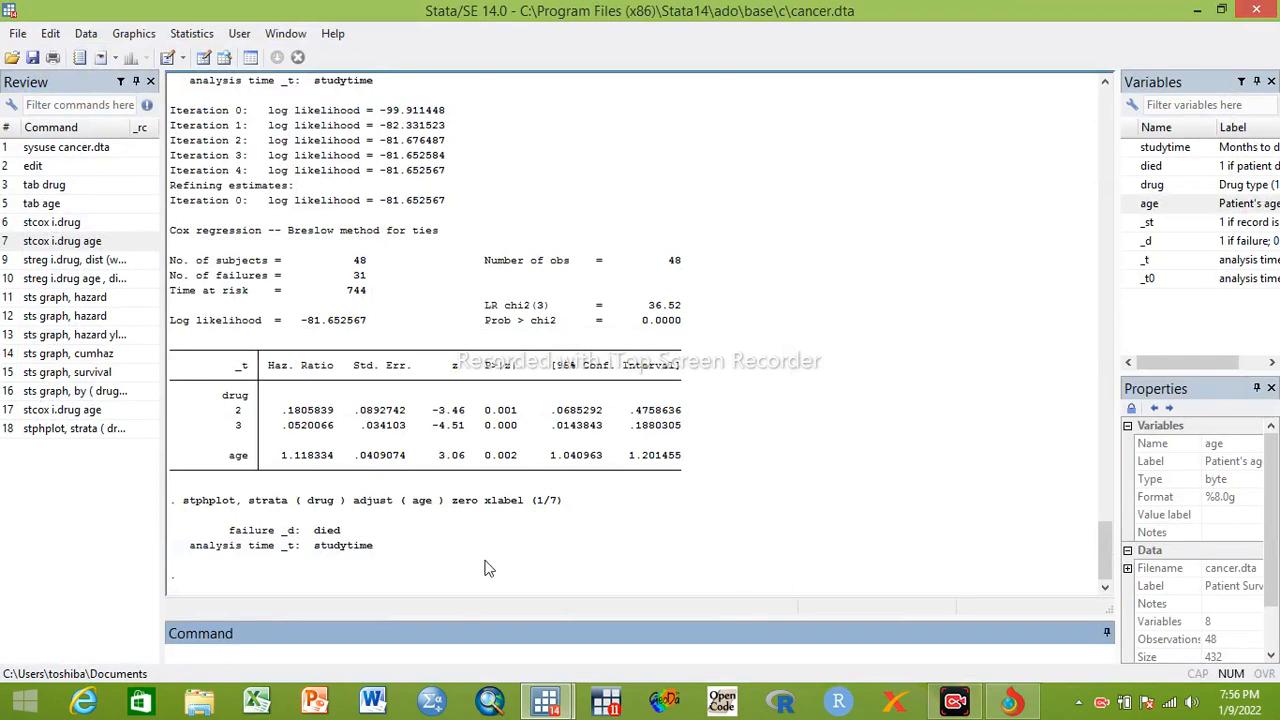
pyautogui.click(60, 432)
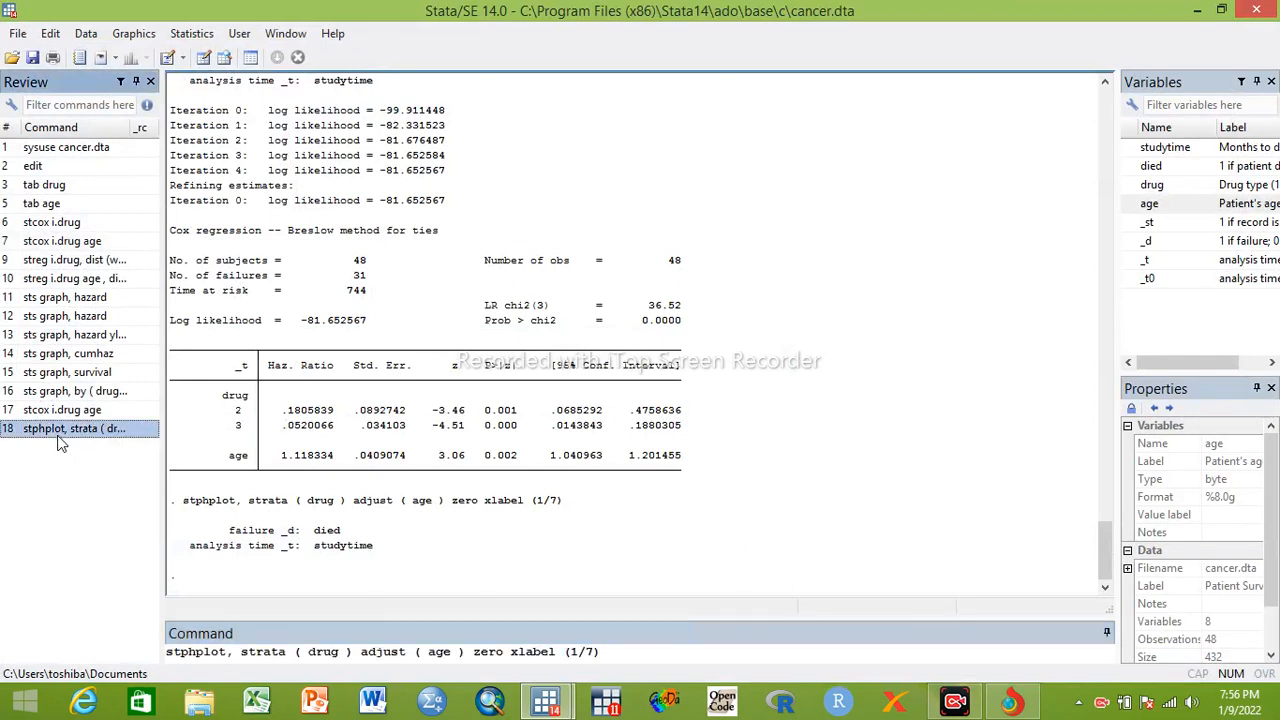
pyautogui.click(560, 652)
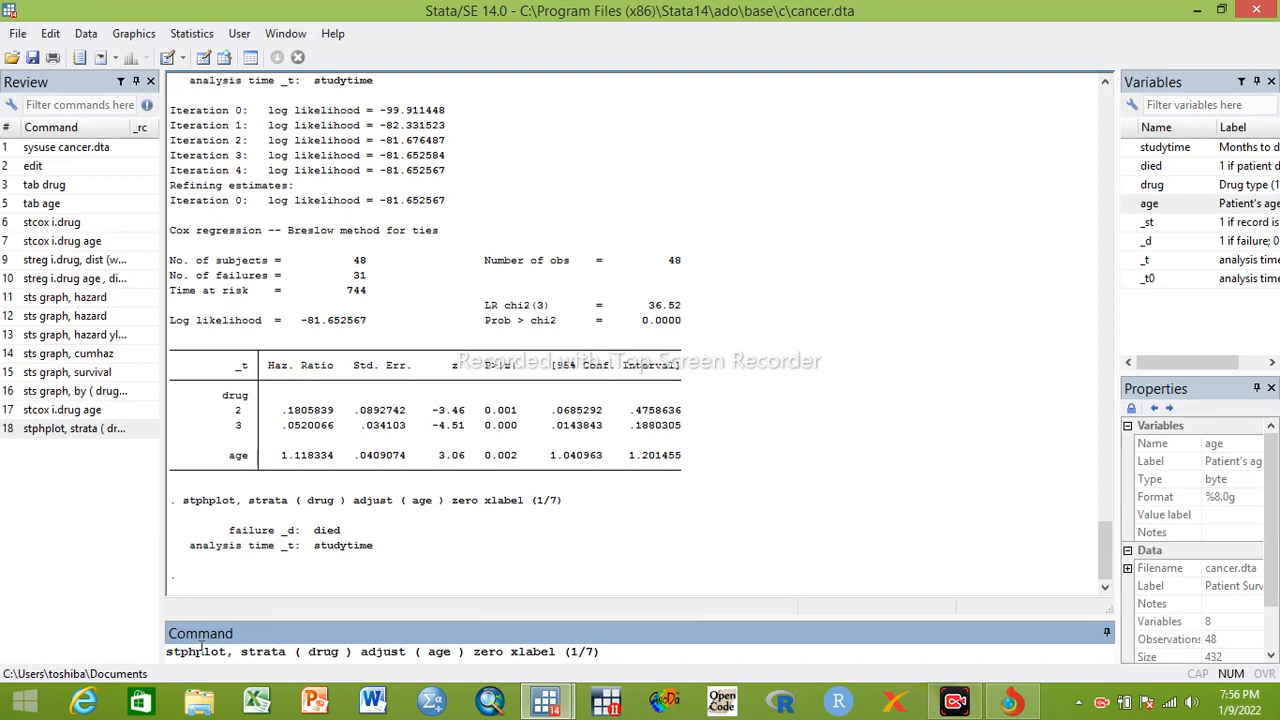
pyautogui.click(169, 649)
pyautogui.click(86, 412)
pyautogui.click(320, 648)
pyautogui.press('Return')
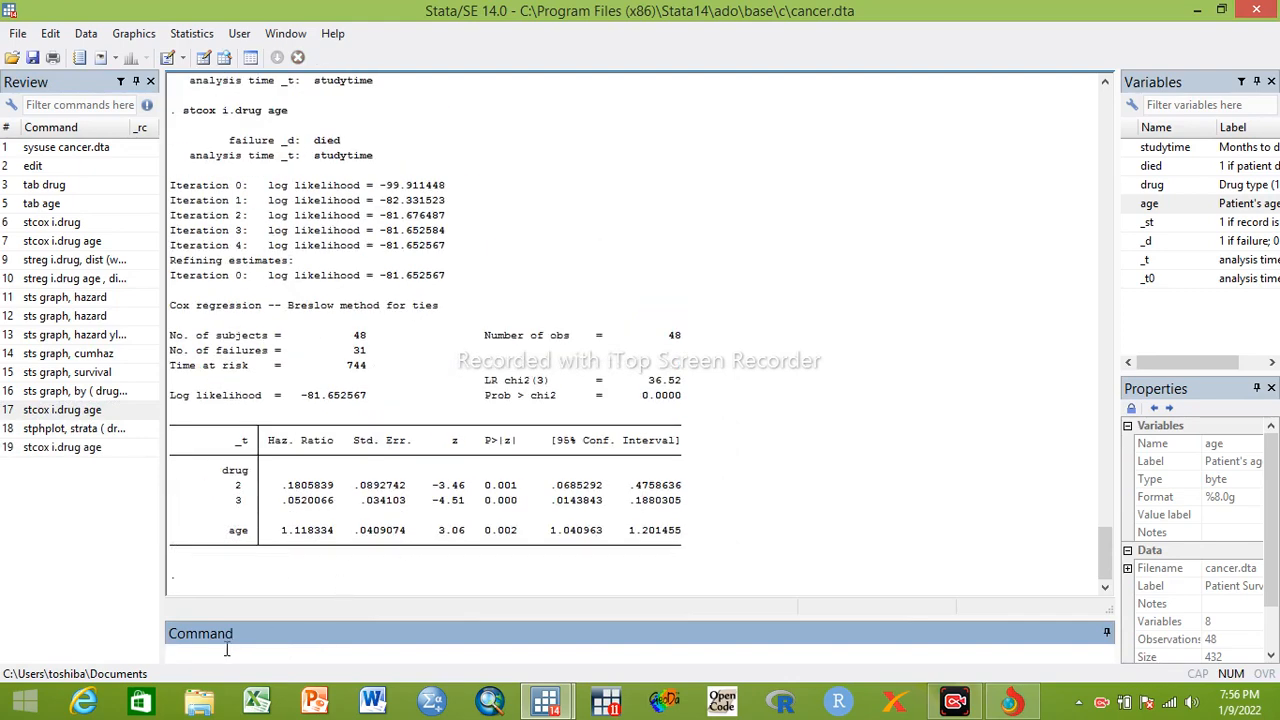
# Start a survival curve command for the first drug group: stcurve, survival at1 ( drug =1)
pyautogui.write('stcurve')
pyautogui.write(', survival at1')
pyautogui.write('()')
pyautogui.press('Left')
pyautogui.click(1155, 186)
pyautogui.doubleClick(1155, 186)
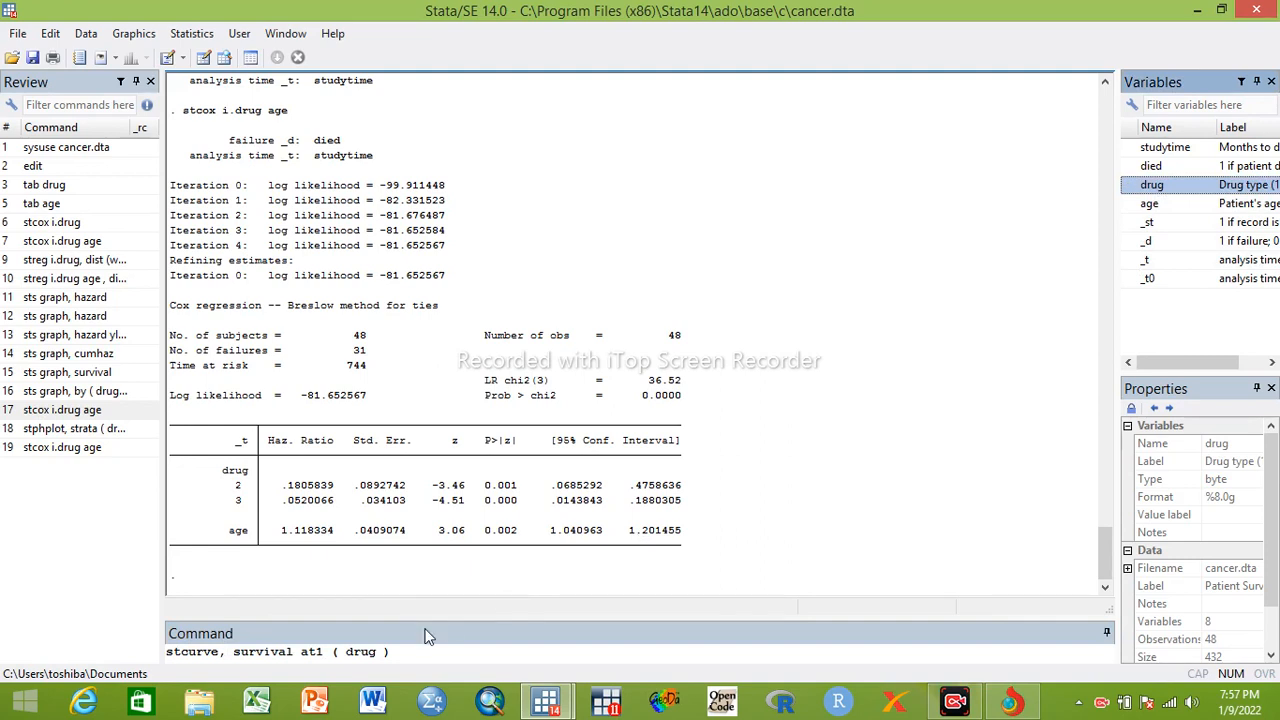
pyautogui.click(388, 651)
pyautogui.write('=1) ')
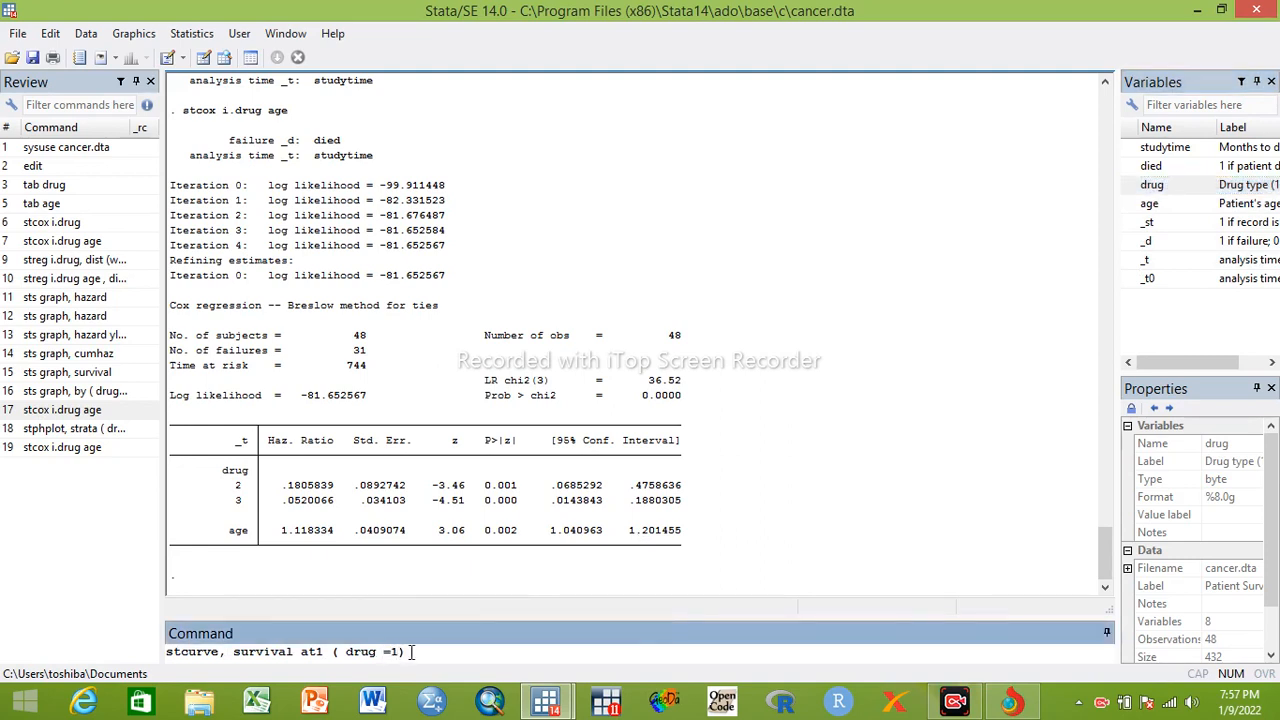
pyautogui.write('at ')
pyautogui.write('t2')
# Add a second curve to the stcurve command with at2 ( drug =2)
pyautogui.press('BackSpace')
pyautogui.press('BackSpace')
pyautogui.press('BackSpace')
pyautogui.press('BackSpace')
pyautogui.write('t2 (')
pyautogui.click(1140, 185)
pyautogui.write(')')
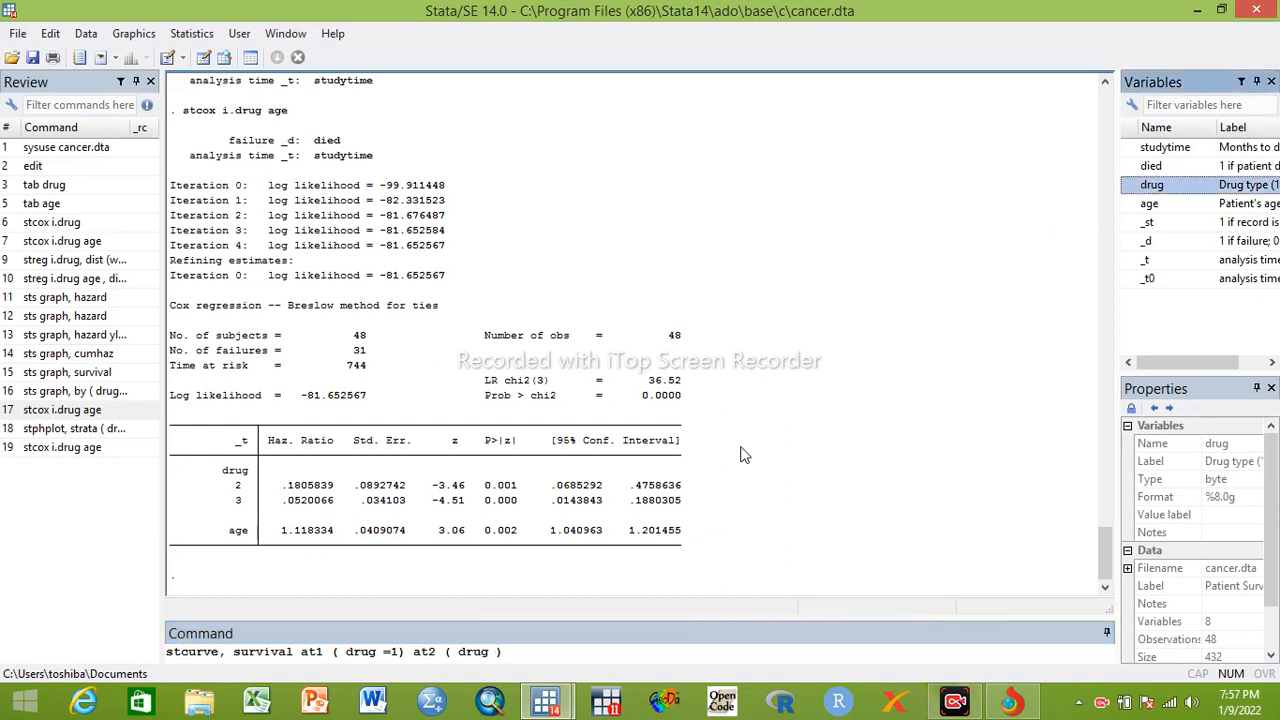
pyautogui.click(495, 650)
pyautogui.write('=2')
pyautogui.press('End')
# Add a third curve to the stcurve command with at3 ( drug =3)
pyautogui.write('at3')
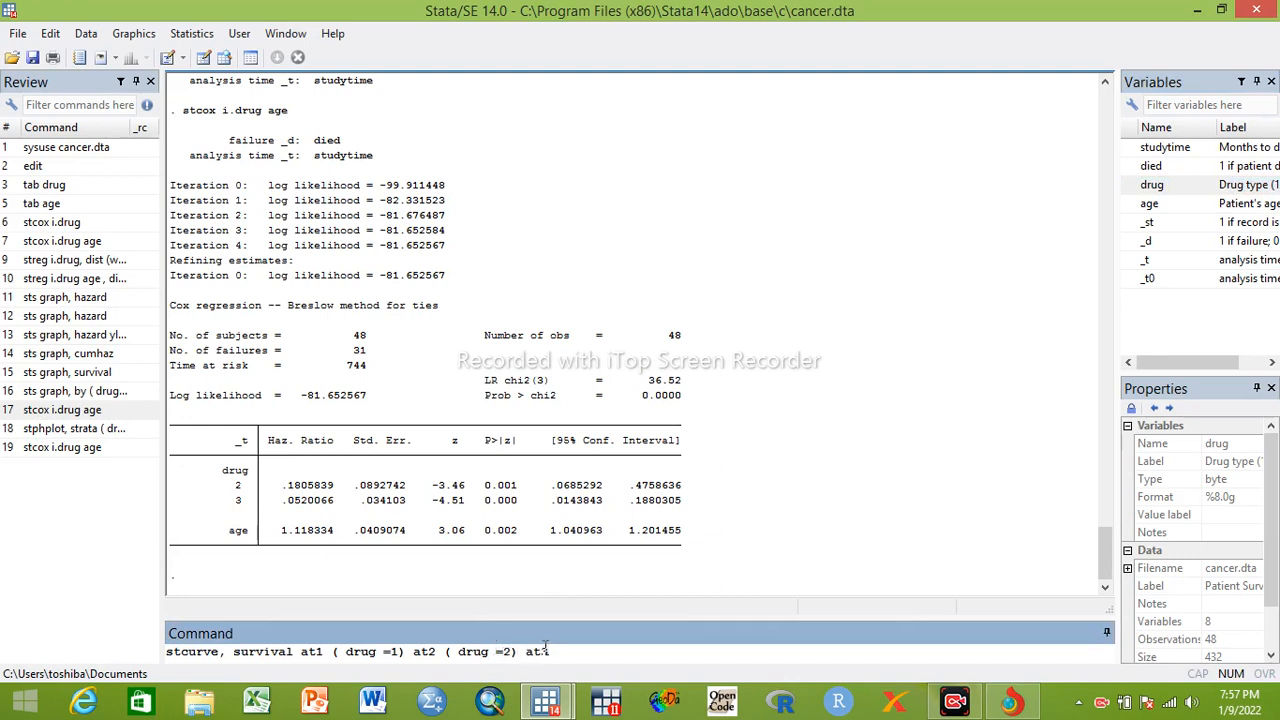
pyautogui.write(' ()')
pyautogui.doubleClick(1152, 186)
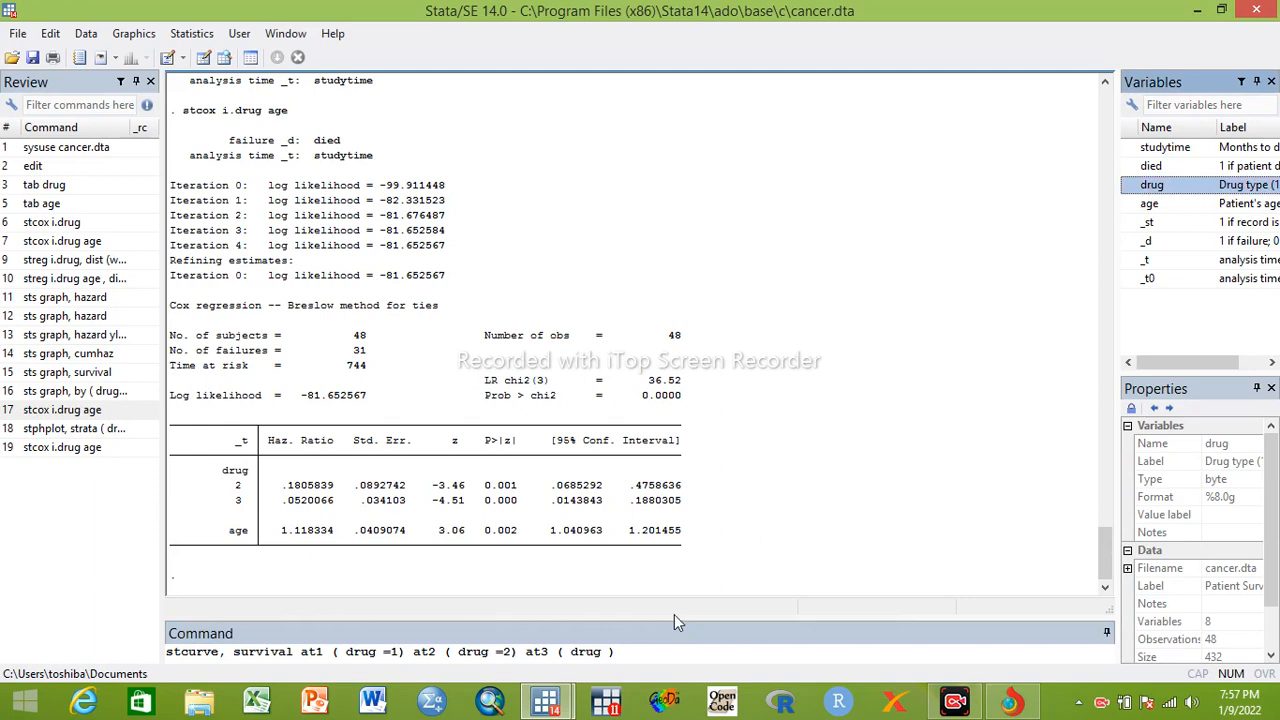
pyautogui.click(611, 652)
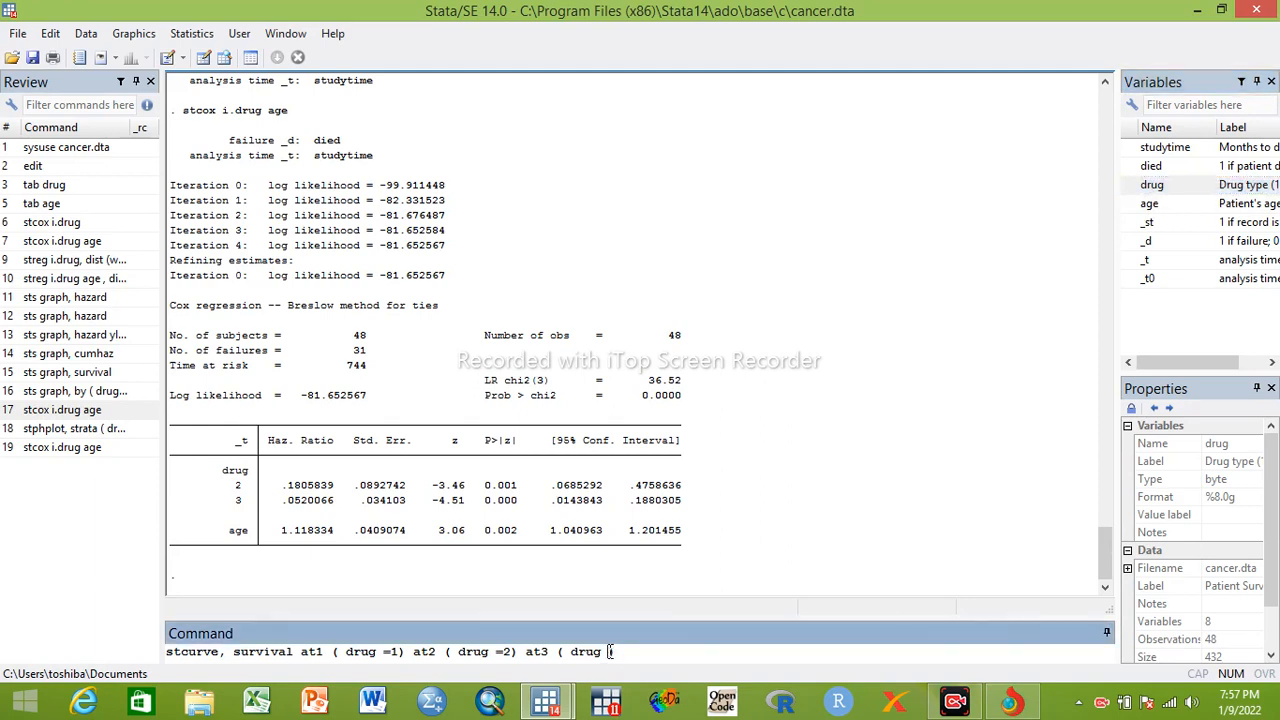
pyautogui.write('=3')
# Append scheme (s1color) to the stcurve command and run it, viewing the Cox survival graph enlarged before closing it
pyautogui.write('scheme ()')
pyautogui.click(700, 652)
pyautogui.write('s1color')
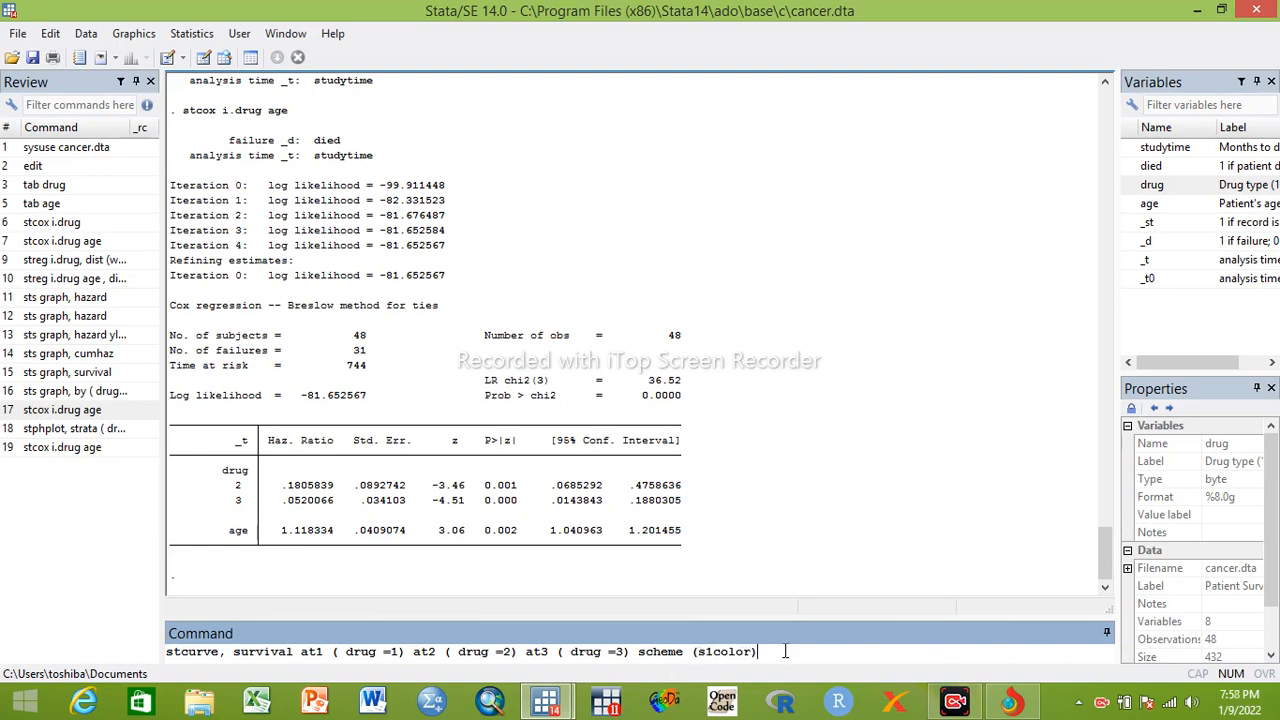
pyautogui.press('Return')
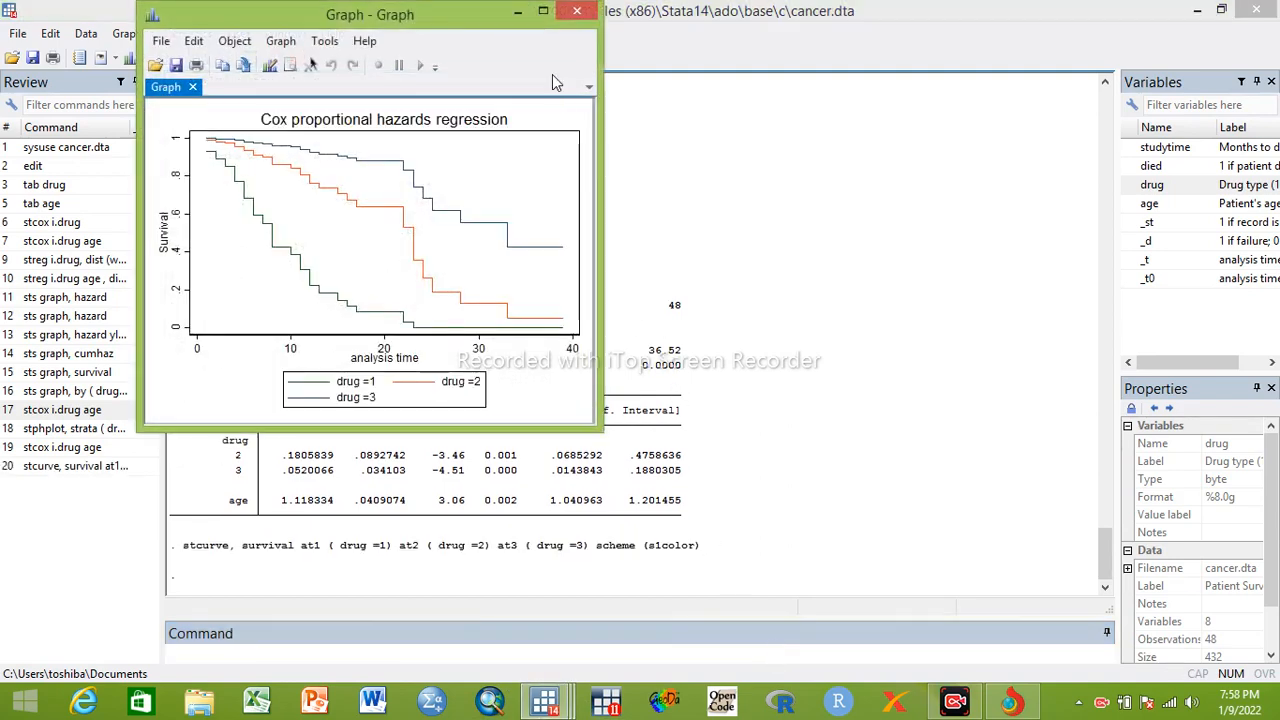
pyautogui.click(544, 12)
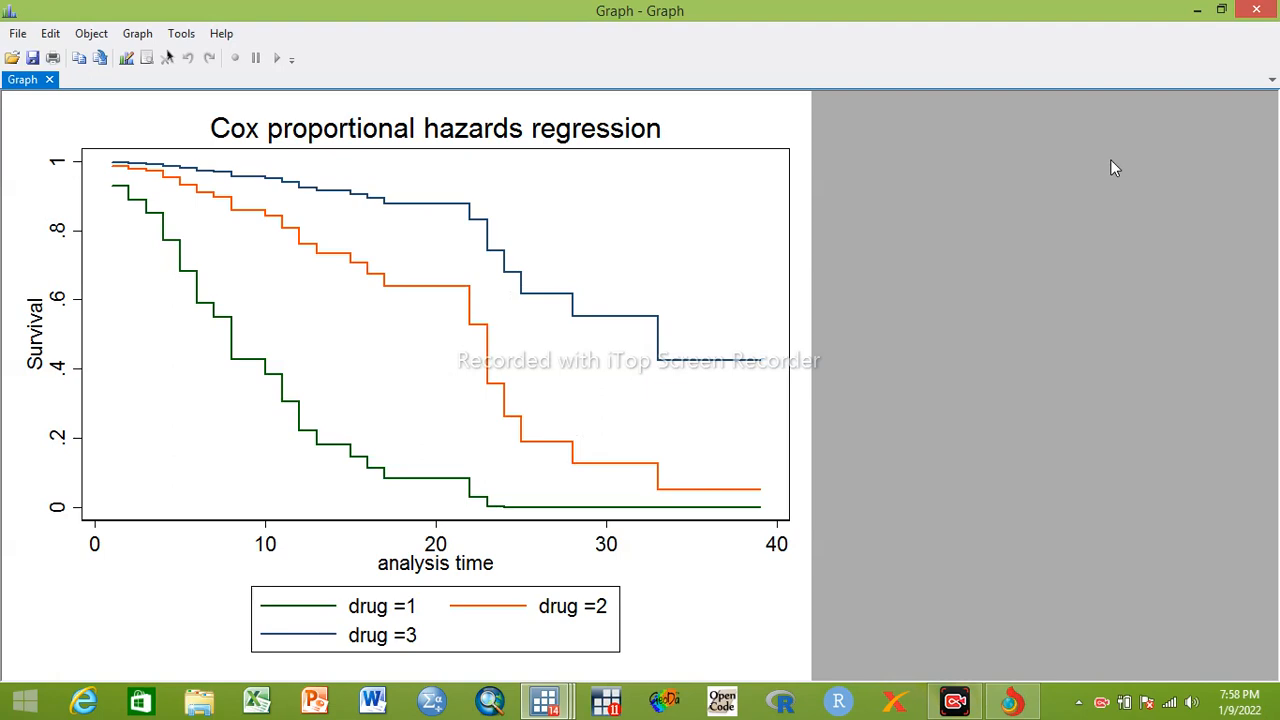
pyautogui.click(1259, 12)
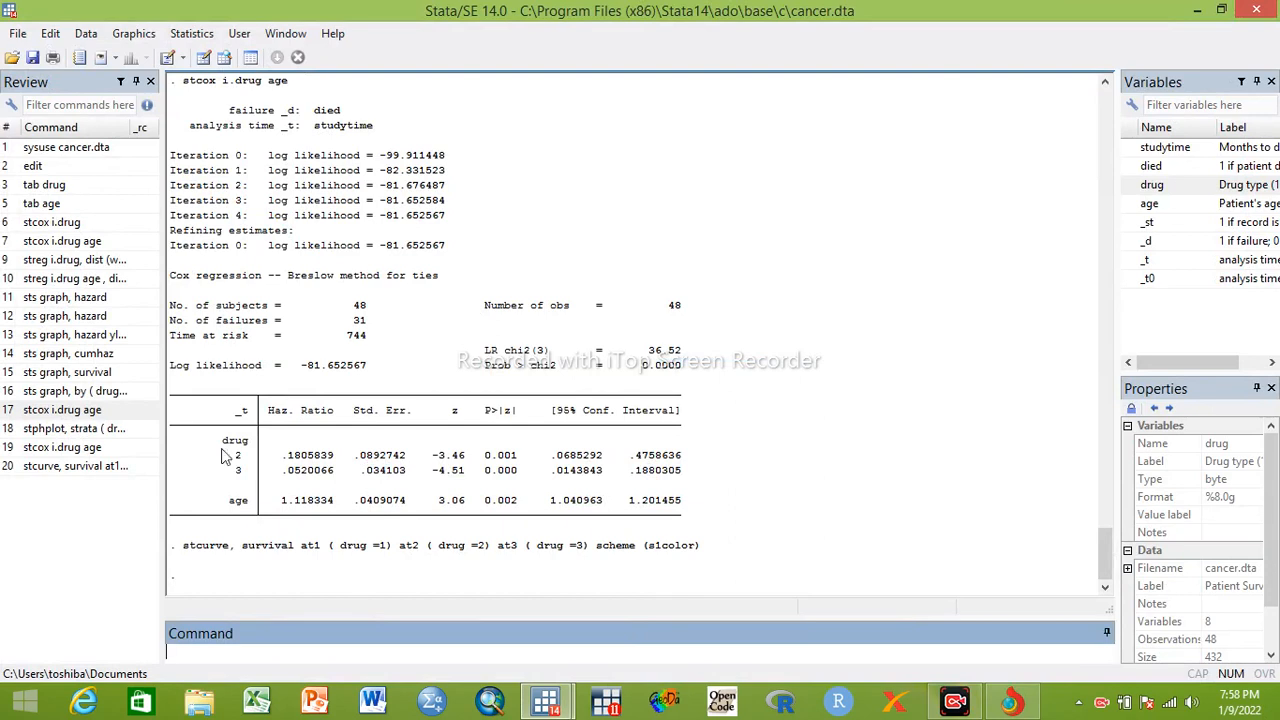
# Fit the Cox model again by rerunning the latest stcox i.drug age command from the history
pyautogui.click(78, 452)
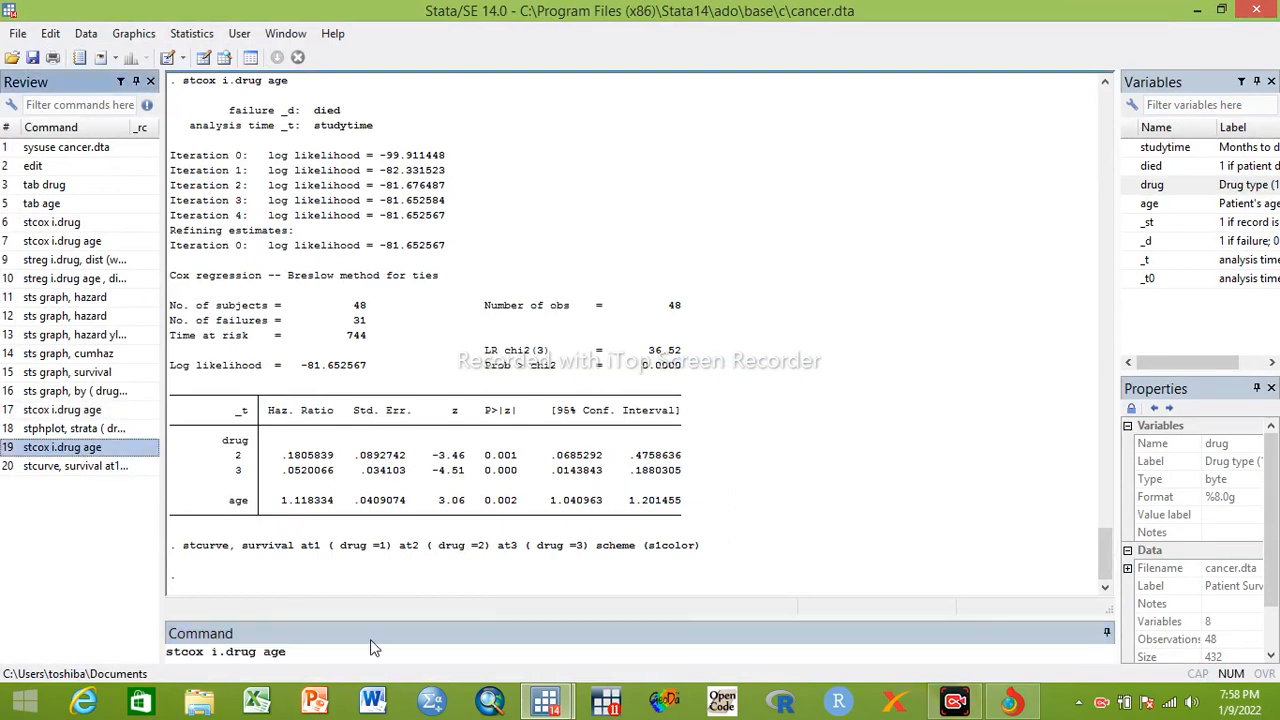
pyautogui.click(281, 650)
pyautogui.press('Return')
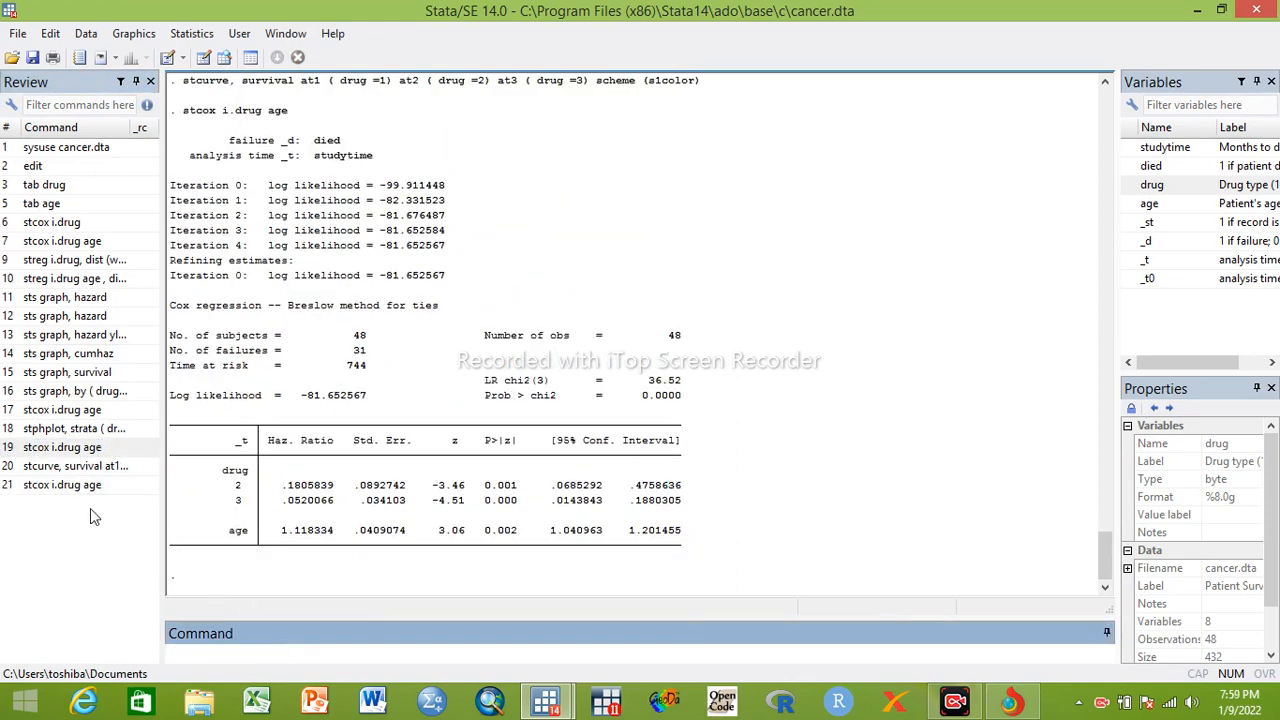
# Rerun the stcurve command with at4 ( age =1) inserted before the scheme option, and view the graph enlarged before closing it
pyautogui.click(63, 470)
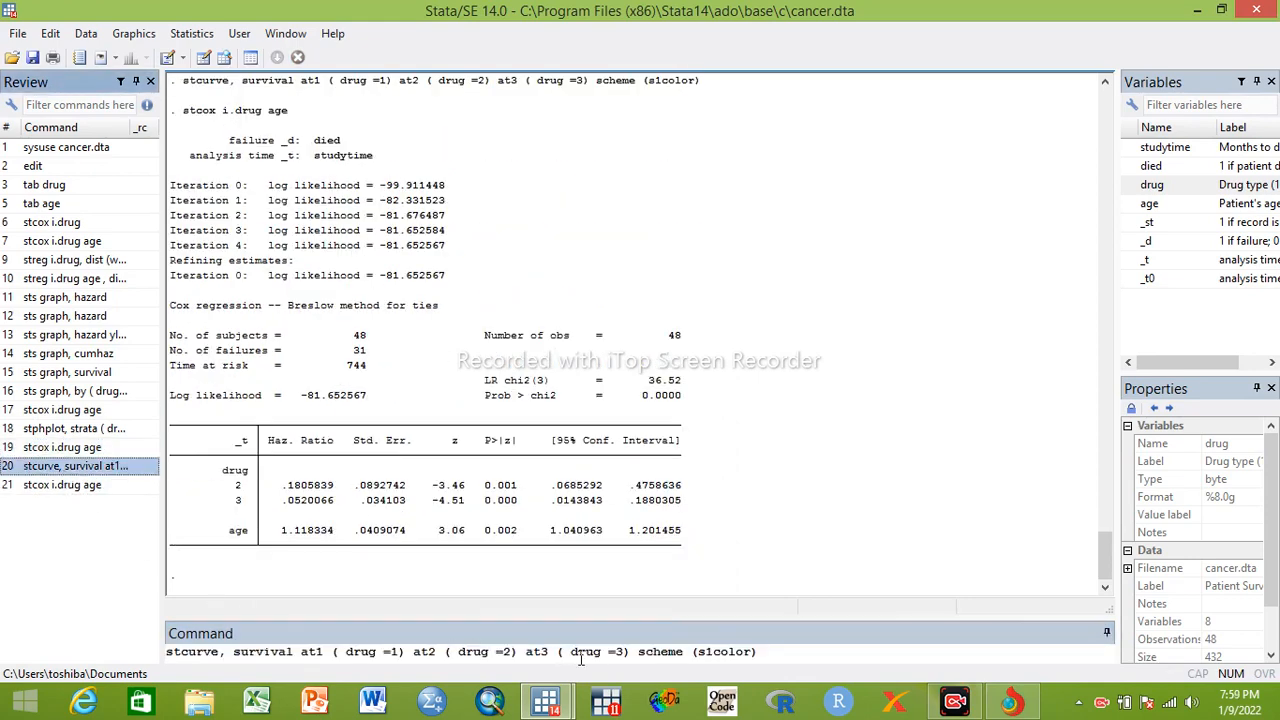
pyautogui.click(639, 651)
pyautogui.write('at4 ()')
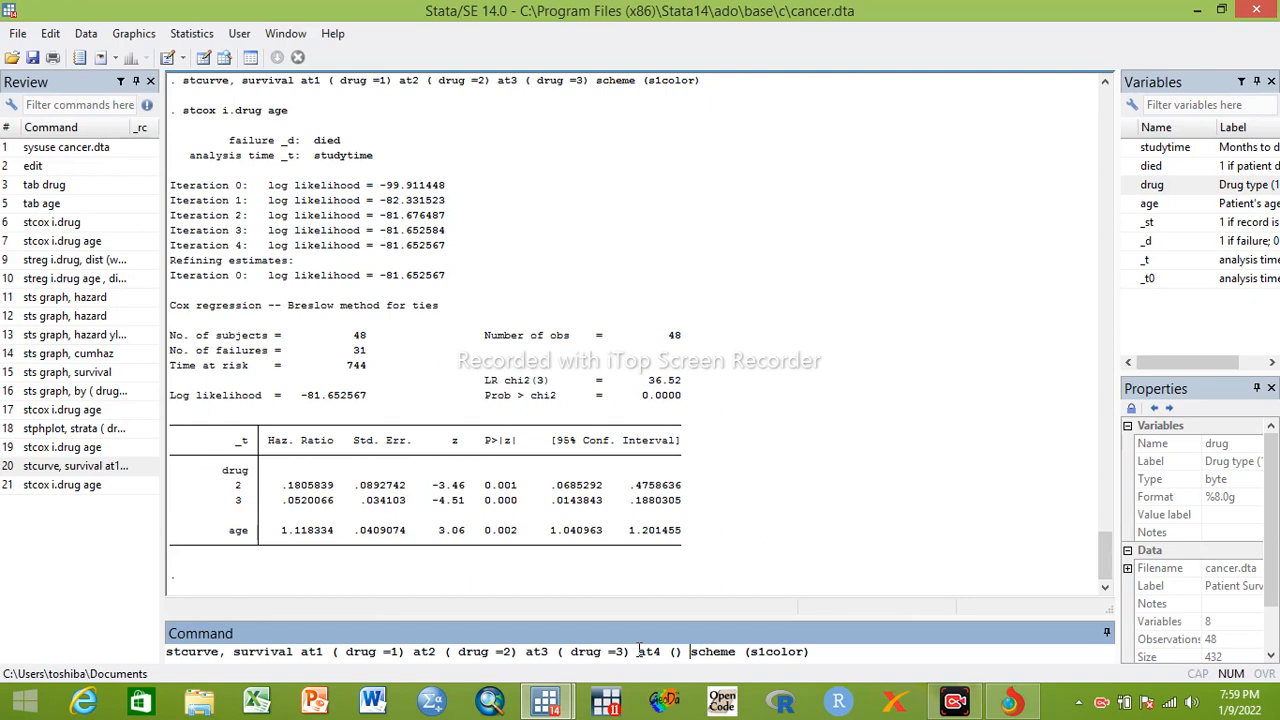
pyautogui.click(675, 651)
pyautogui.doubleClick(1149, 203)
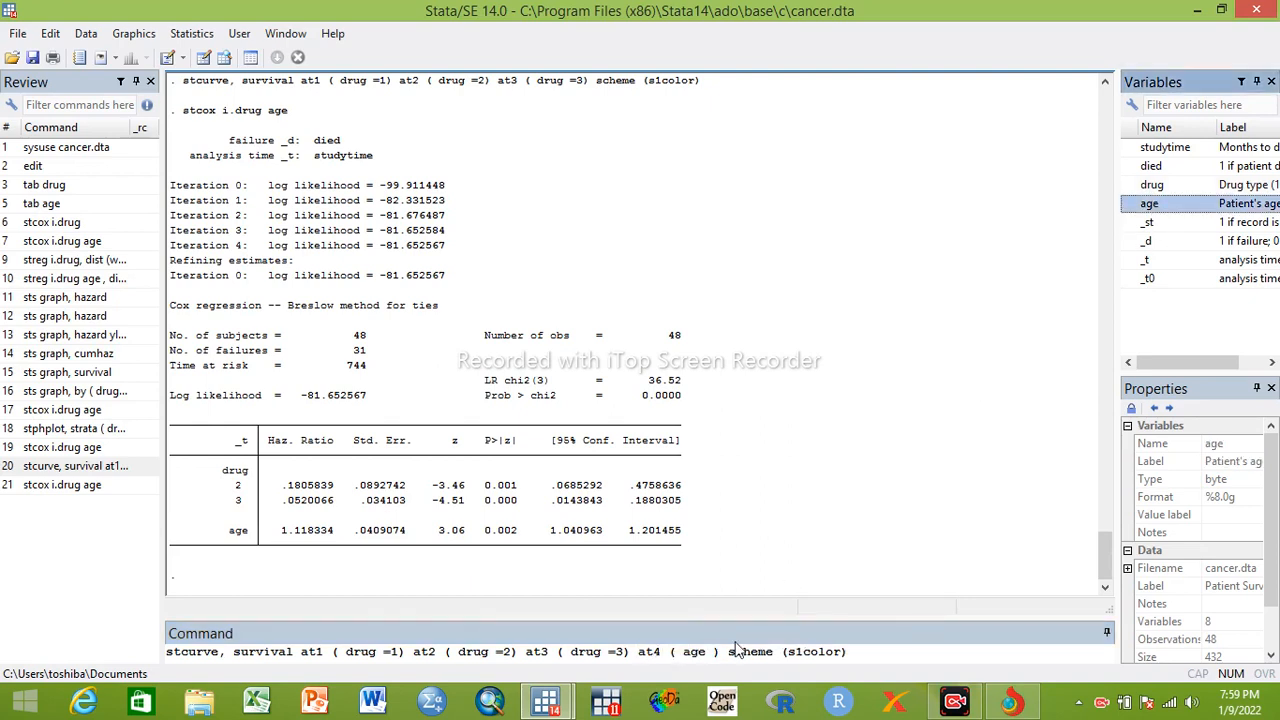
pyautogui.write('=1')
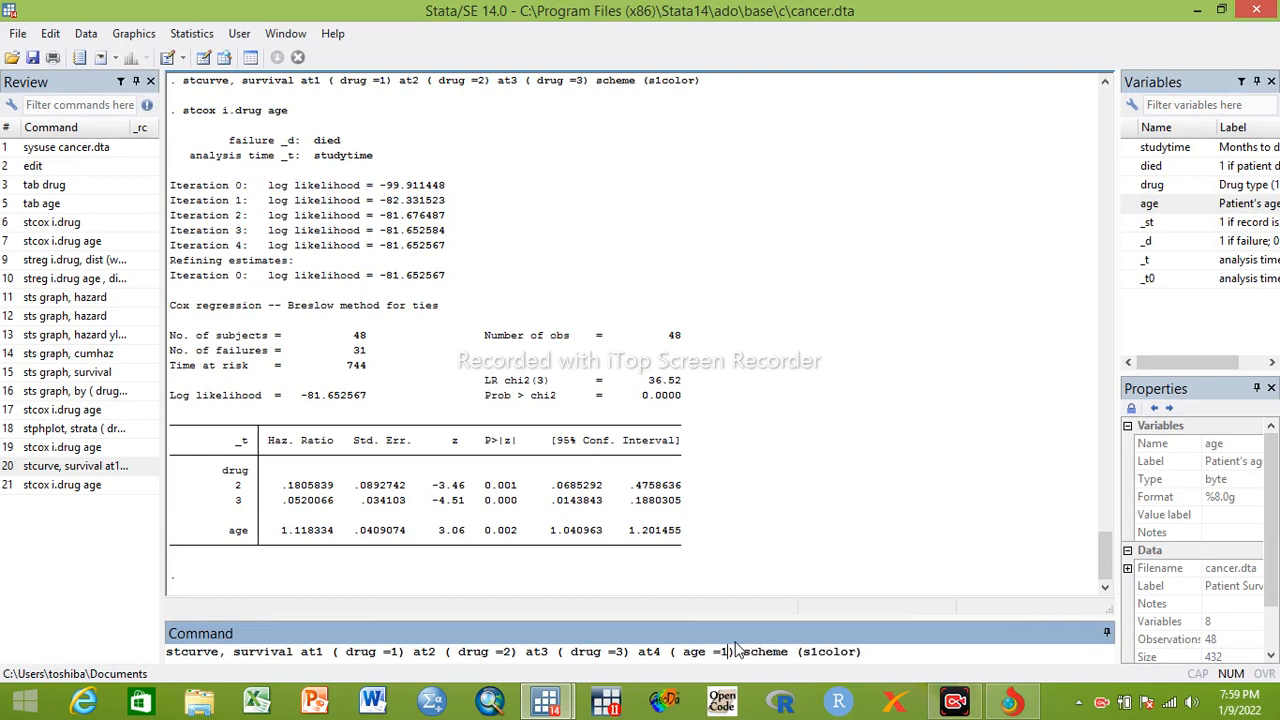
pyautogui.press('Return')
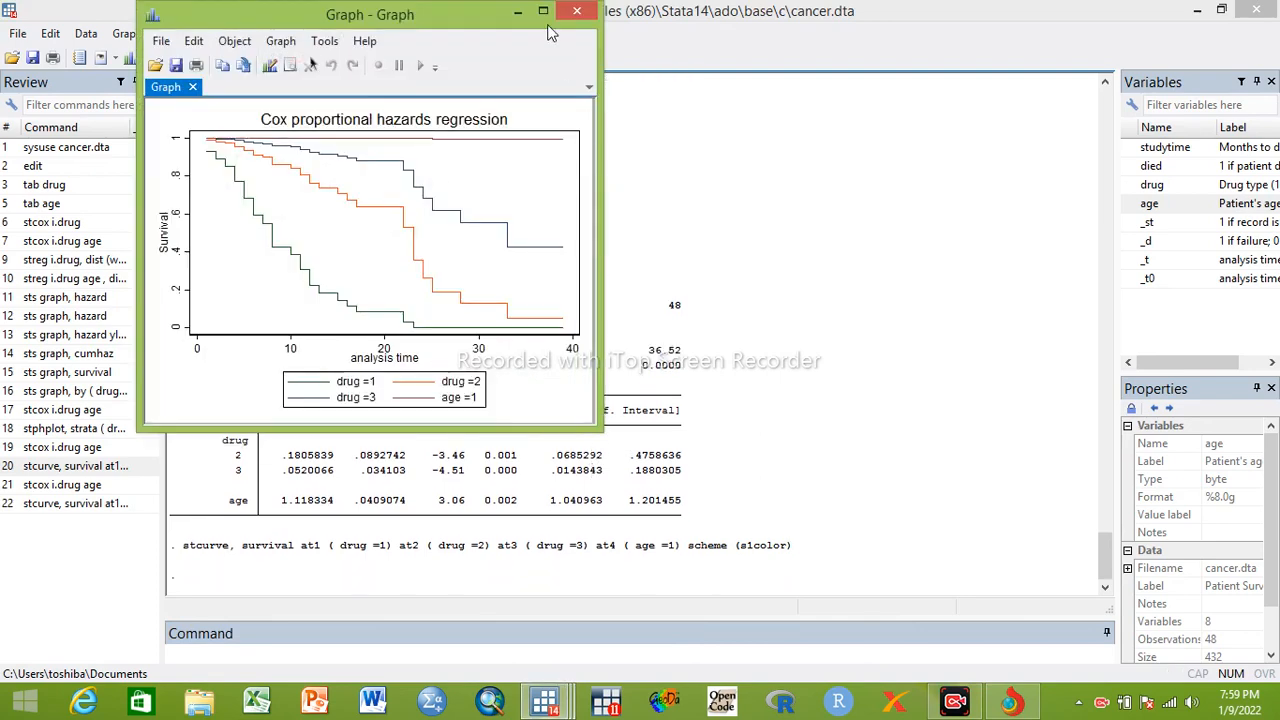
pyautogui.click(543, 12)
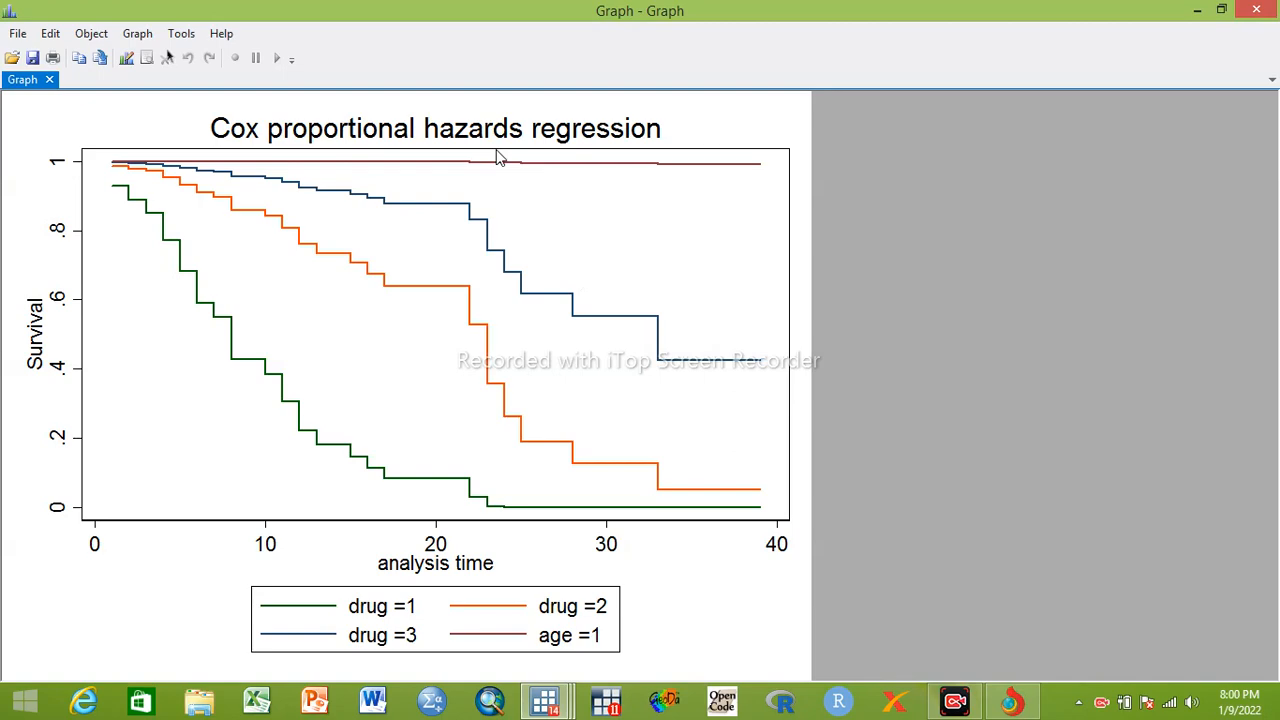
pyautogui.click(1256, 9)
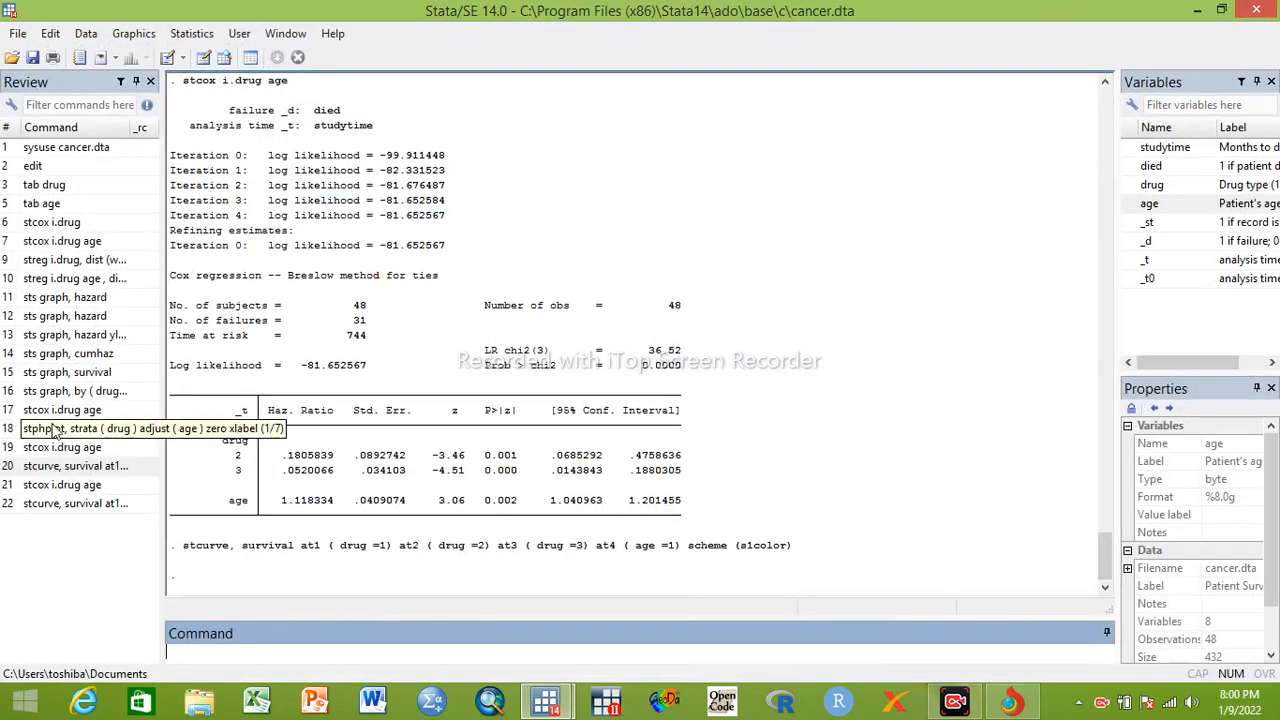
# Refit the Weibull model by rerunning streg i.drug, dist (weibull), and display the rest of its output
pyautogui.click(60, 259)
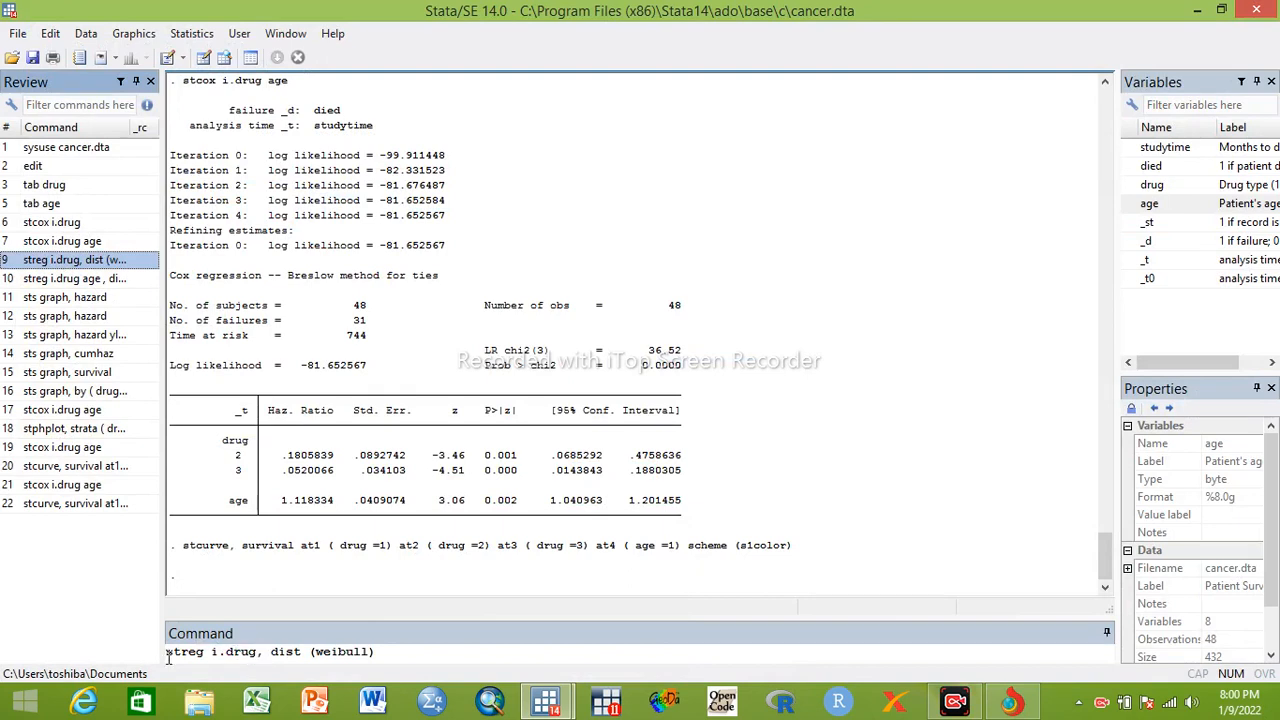
pyautogui.click(423, 651)
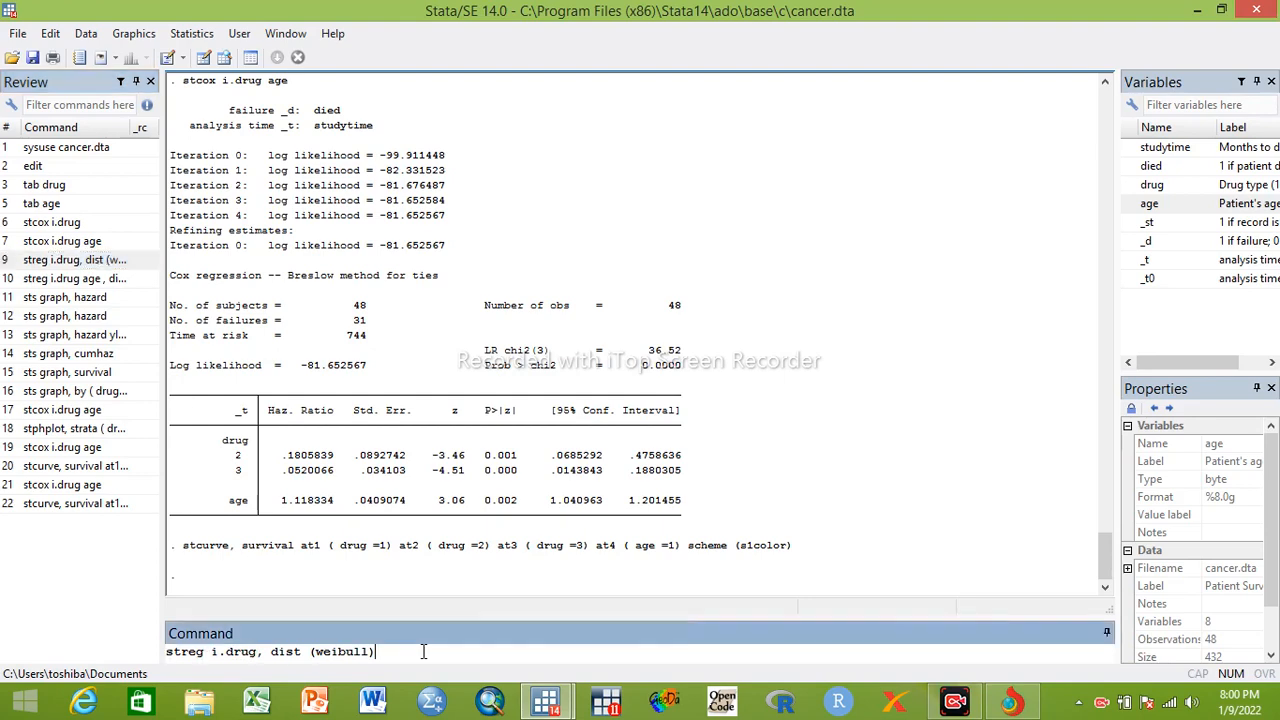
pyautogui.press('Return')
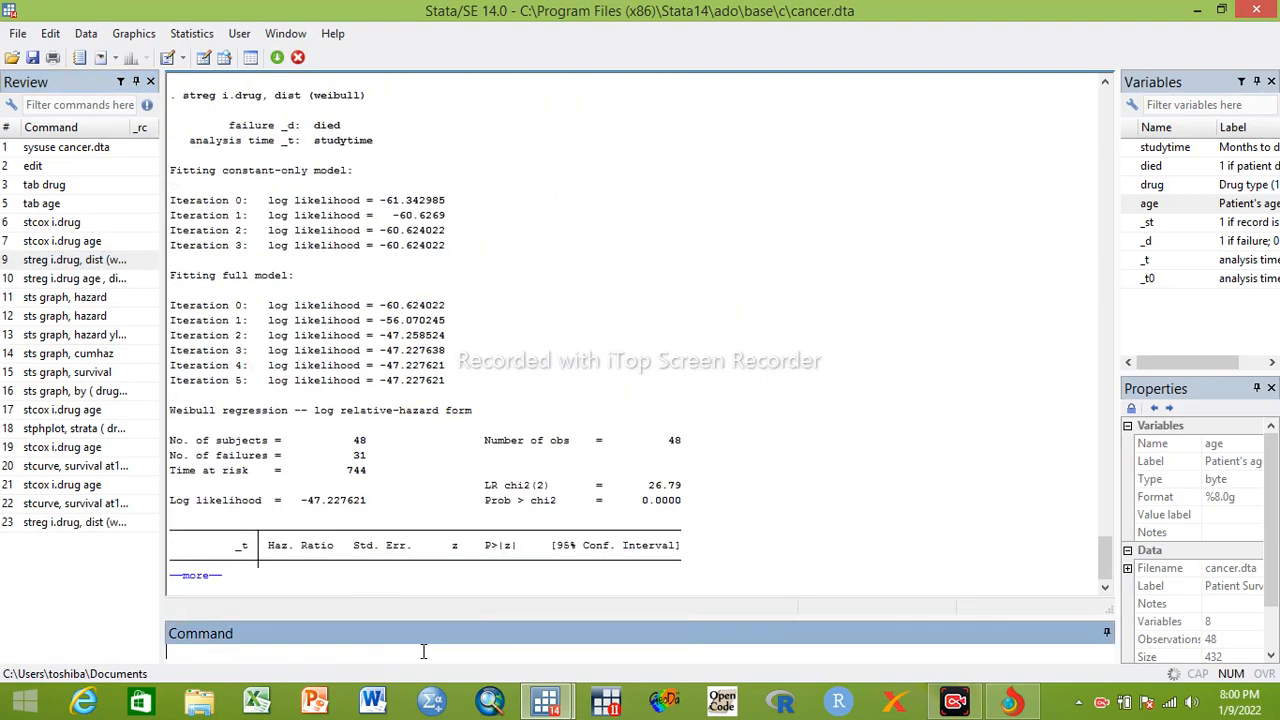
pyautogui.click(192, 576)
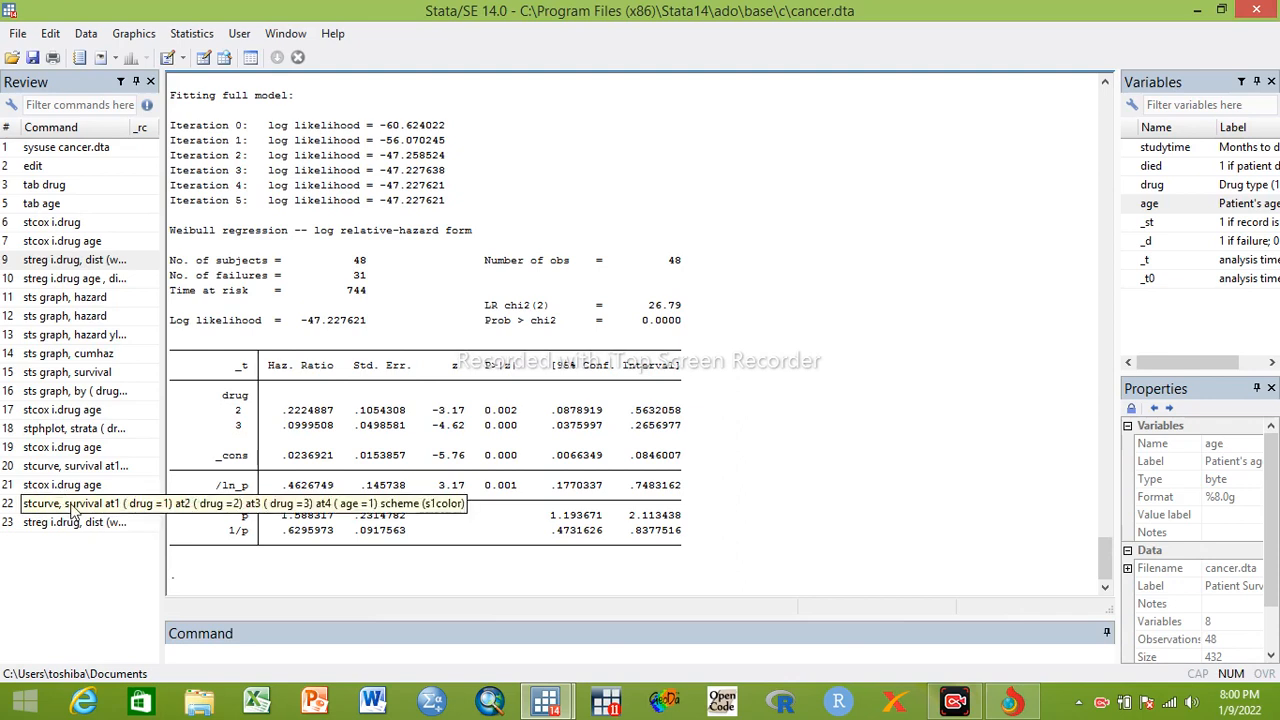
# Plot the Weibull survival curves by rerunning the three-drug stcurve command with scheme (s1color), and view the graph enlarged before closing it
pyautogui.click(66, 466)
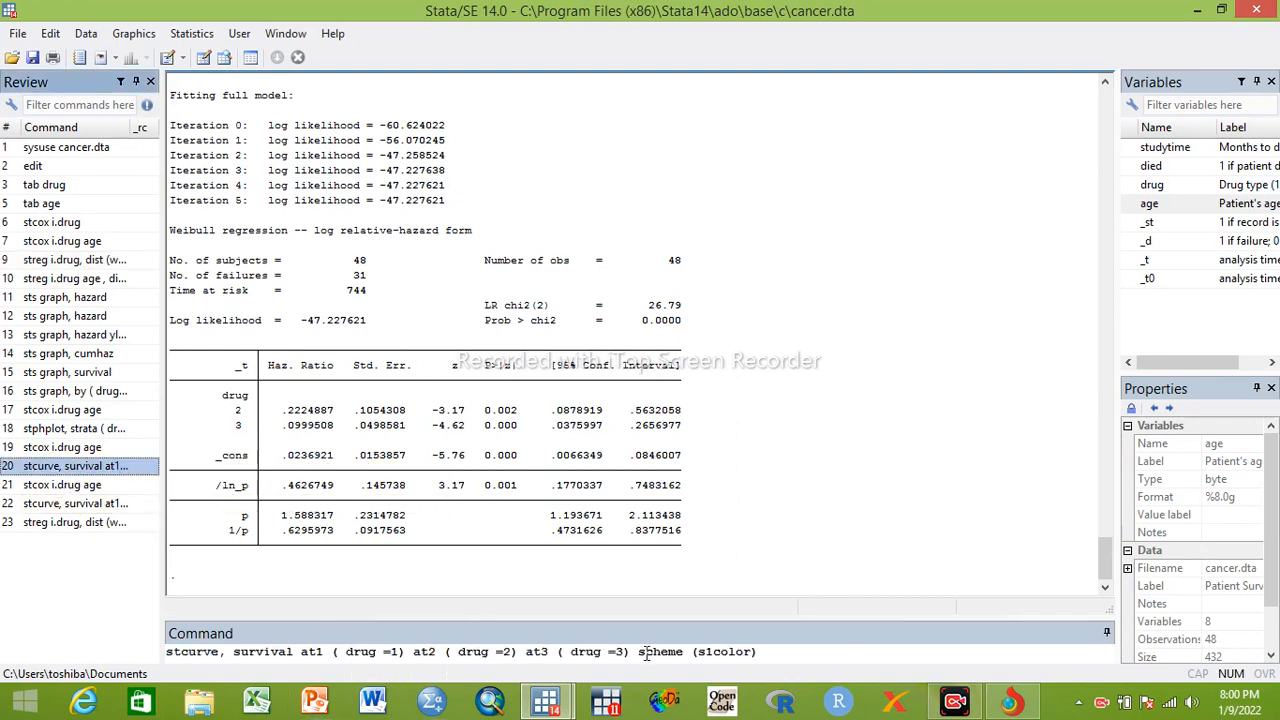
pyautogui.click(764, 655)
pyautogui.press('Return')
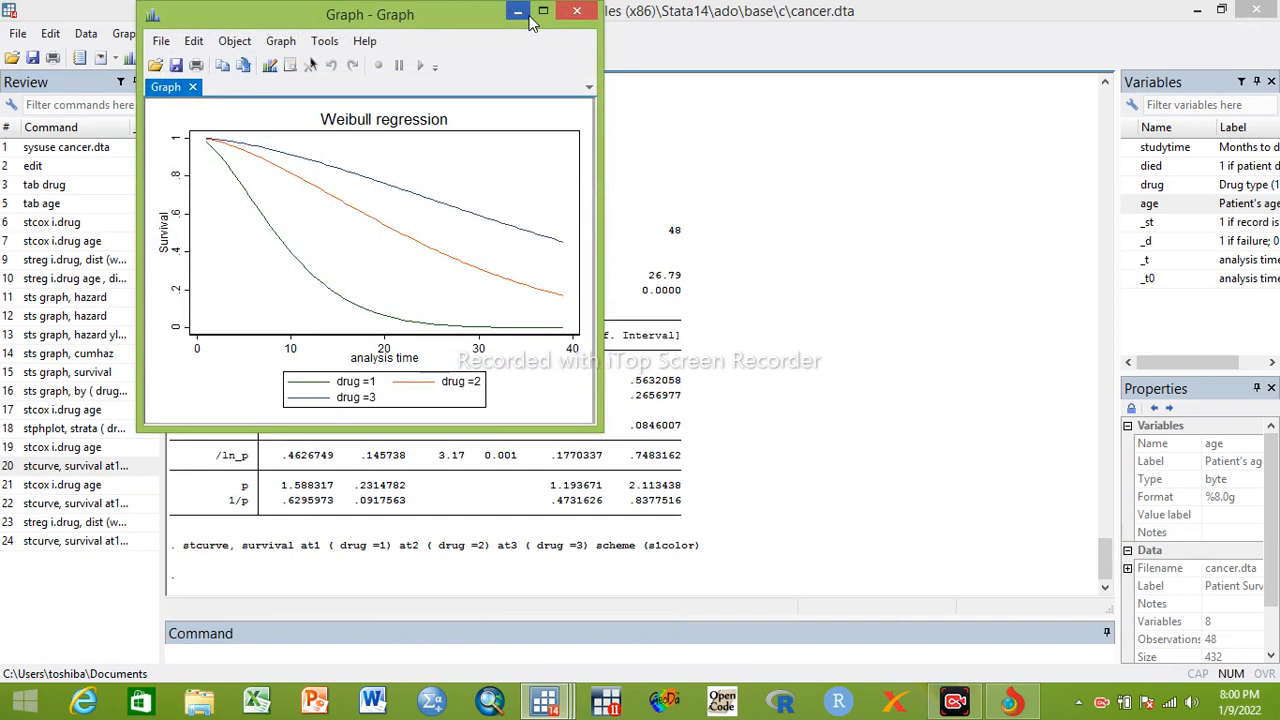
pyautogui.click(542, 12)
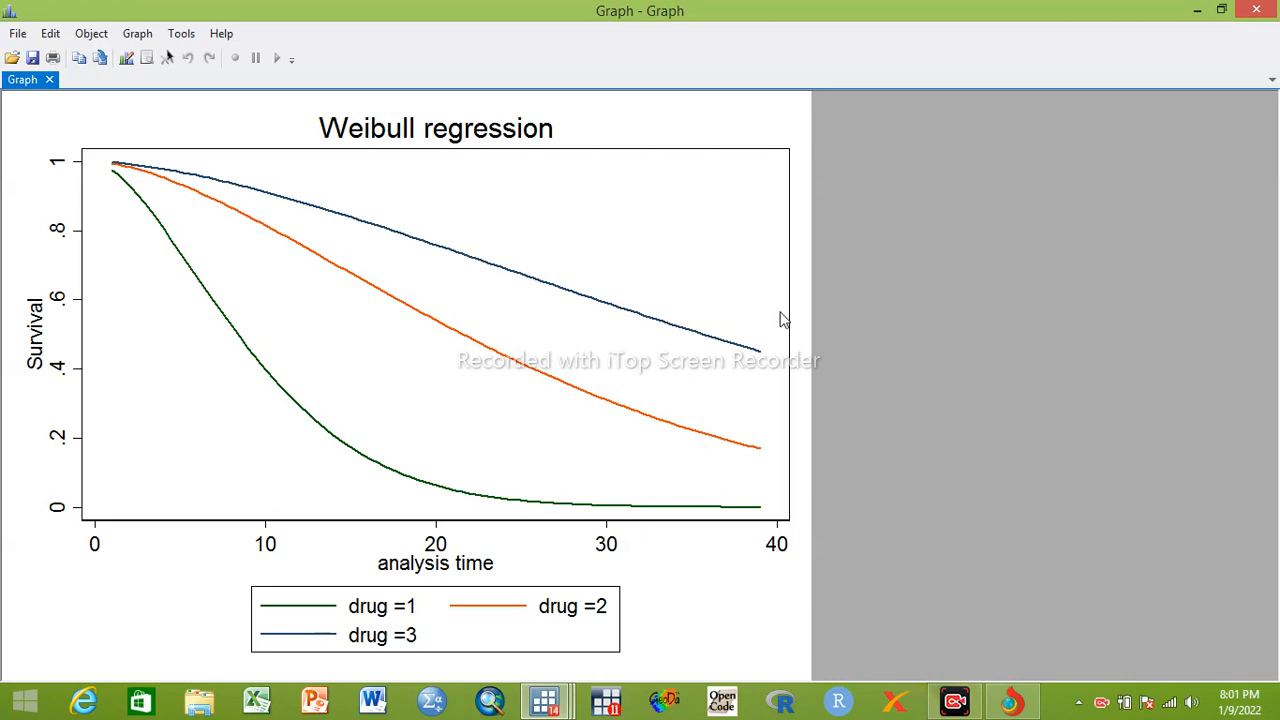
pyautogui.click(1256, 10)
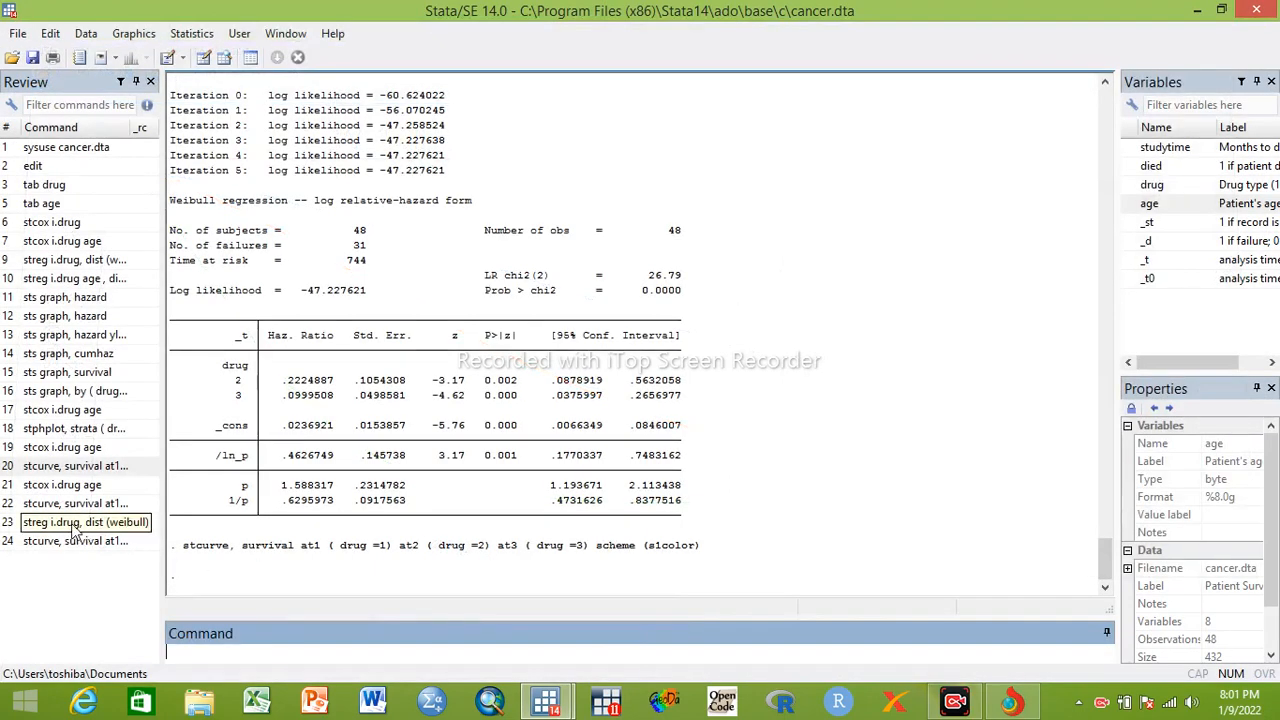
# Fit the Weibull model with age added by running streg i.drug age , dist (weibull), and display the rest of its output
pyautogui.click(76, 530)
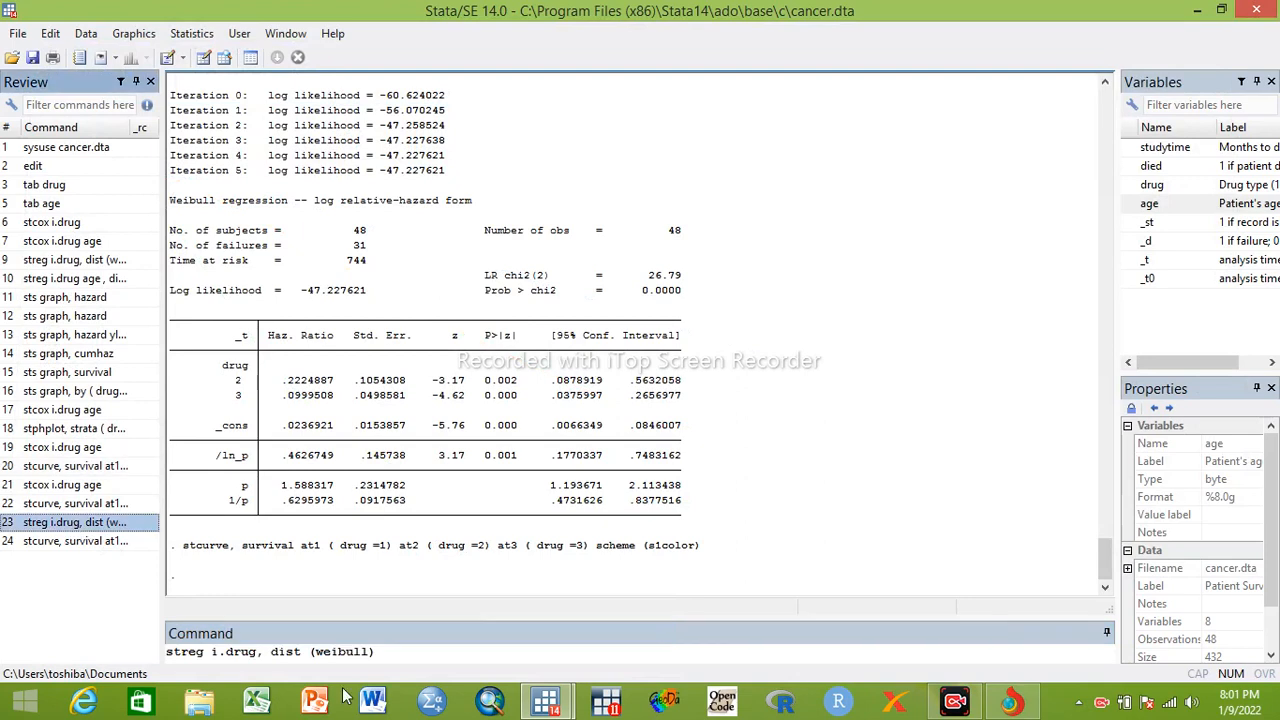
pyautogui.click(258, 650)
pyautogui.write('i')
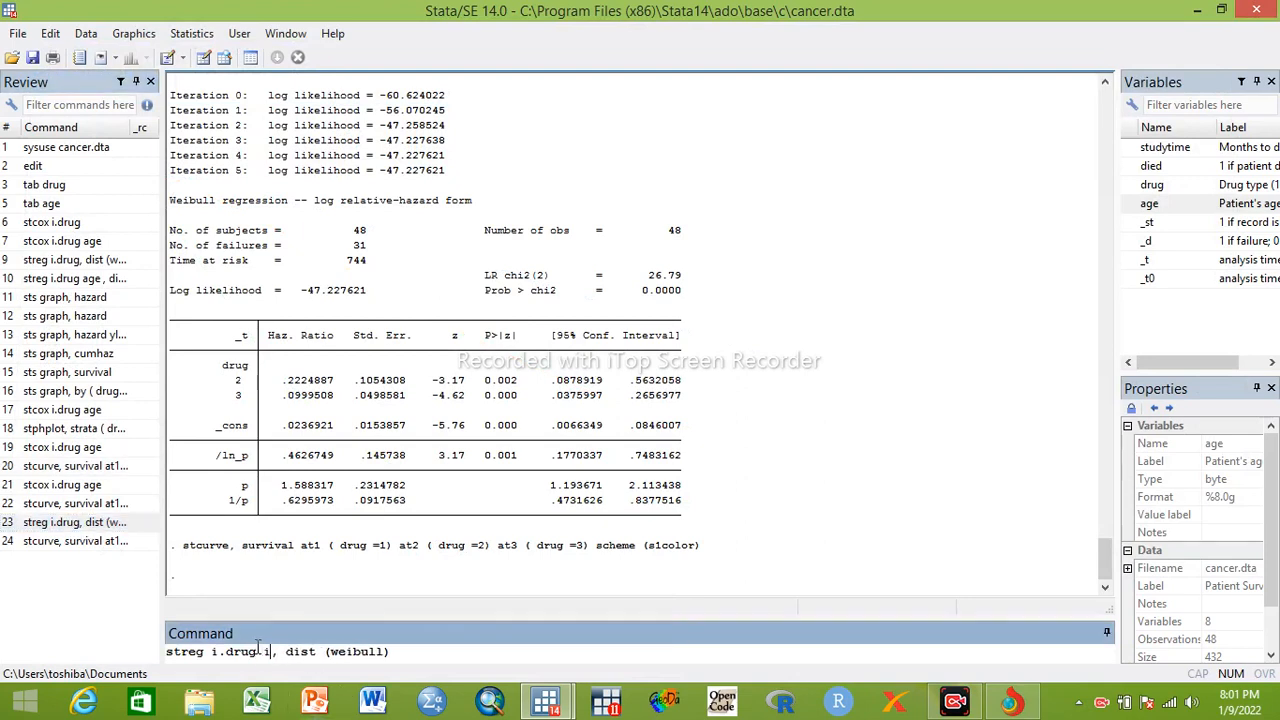
pyautogui.press('BackSpace')
pyautogui.press('BackSpace')
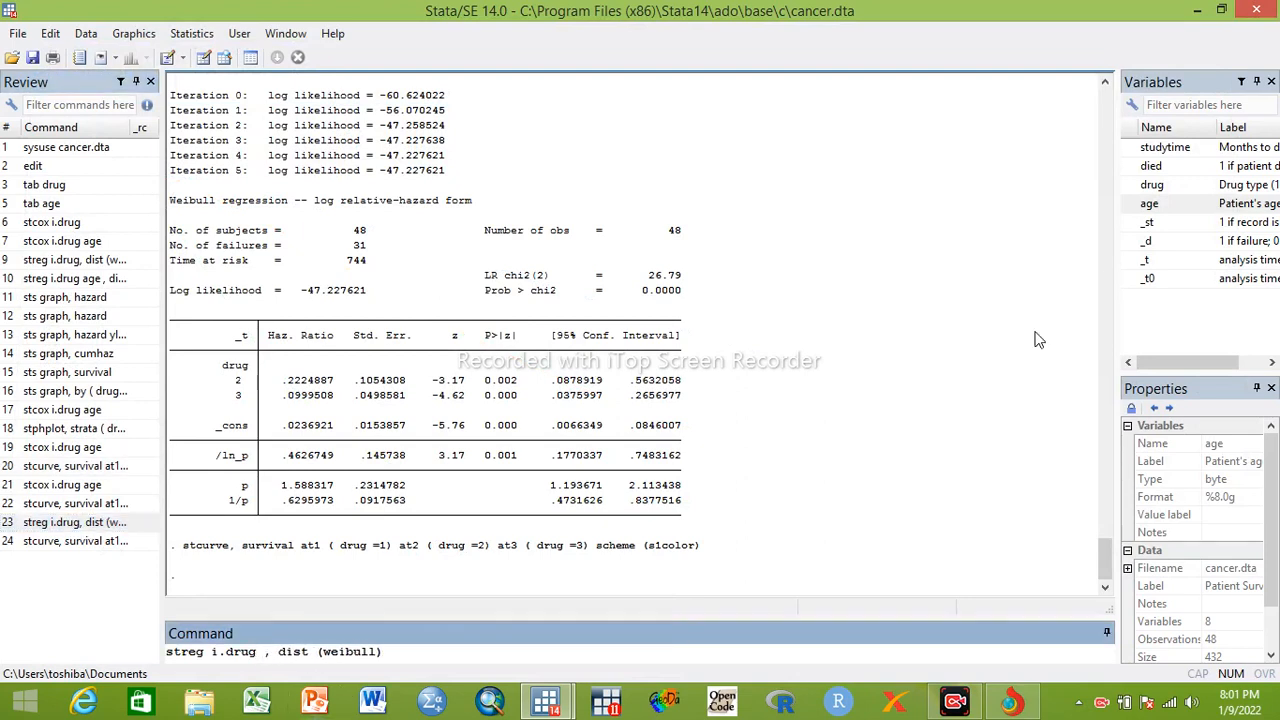
pyautogui.click(1158, 207)
pyautogui.doubleClick(1158, 207)
pyautogui.press('Return')
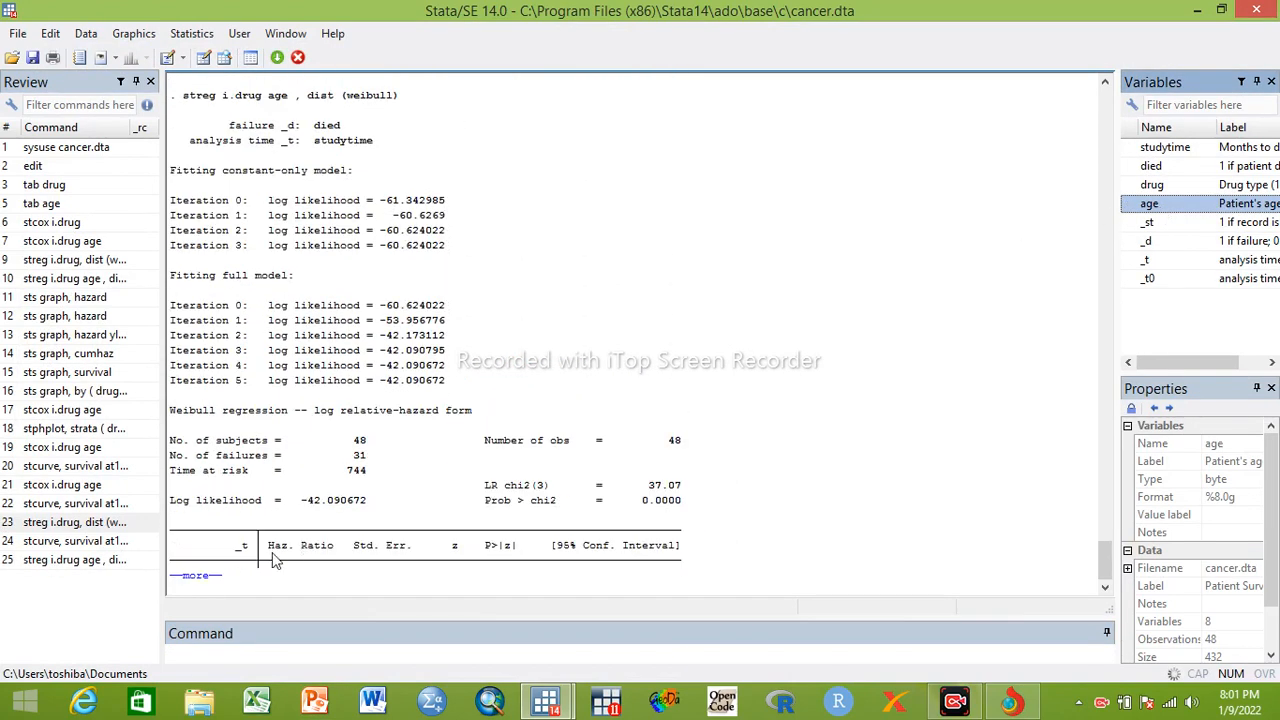
pyautogui.click(195, 579)
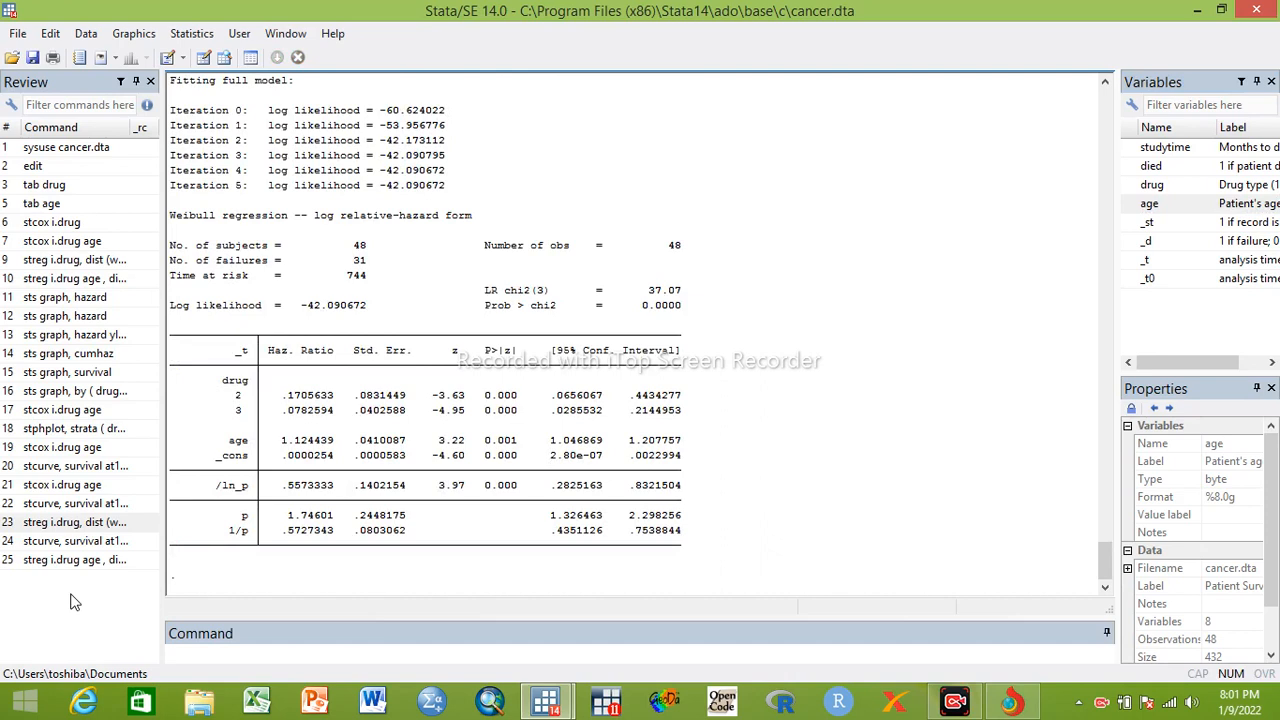
# Rerun the stcurve command for the three drugs with at4 ( age =1) and scheme (s1color), and view the graph enlarged before closing it
pyautogui.click(53, 507)
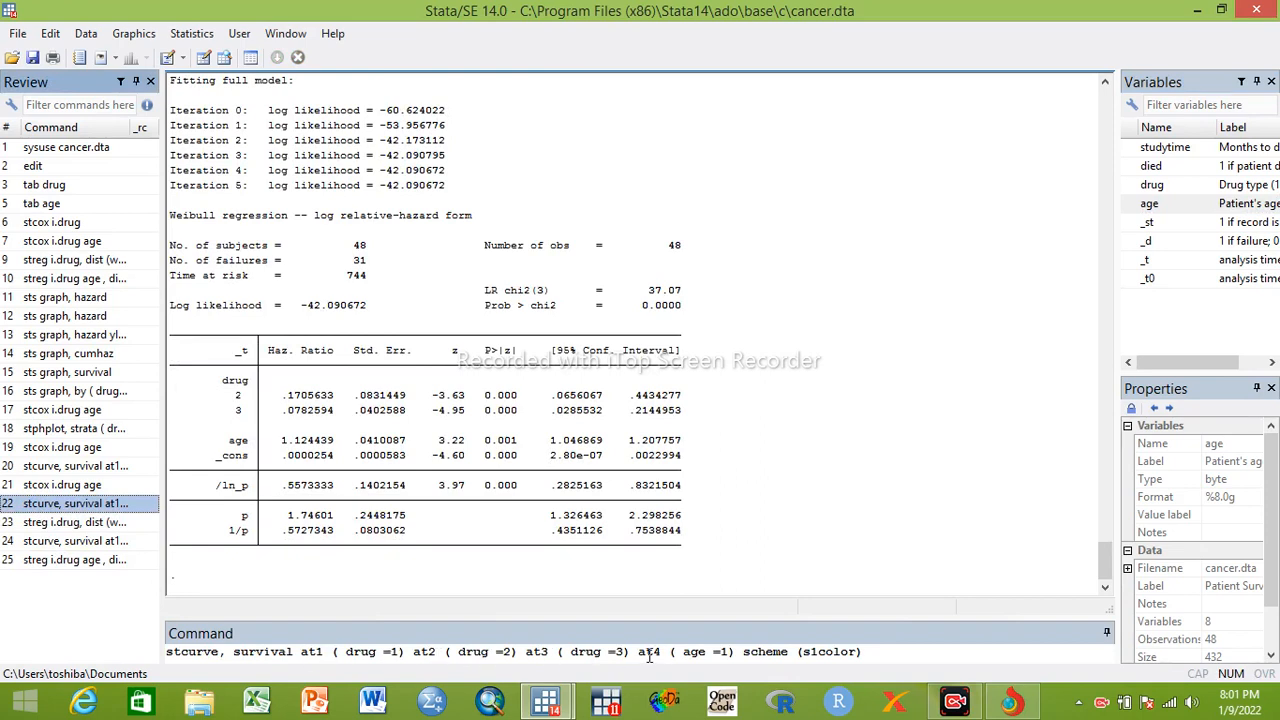
pyautogui.click(878, 651)
pyautogui.press('Return')
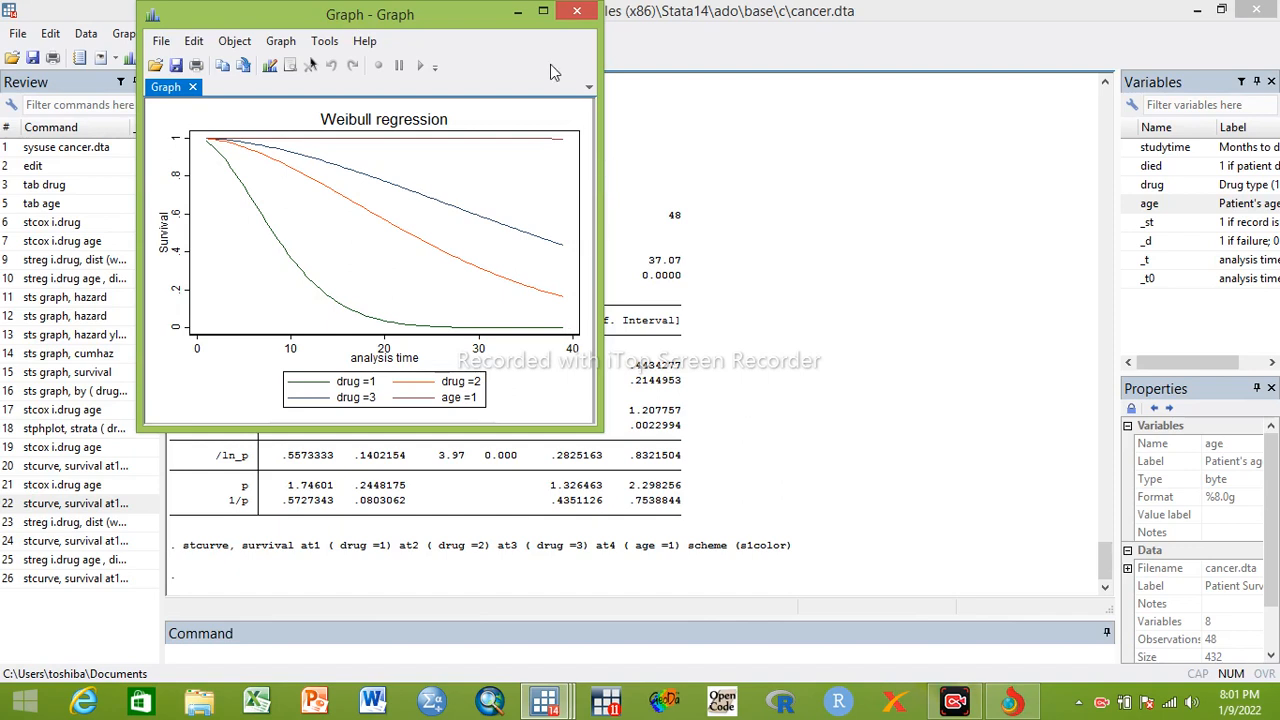
pyautogui.click(543, 12)
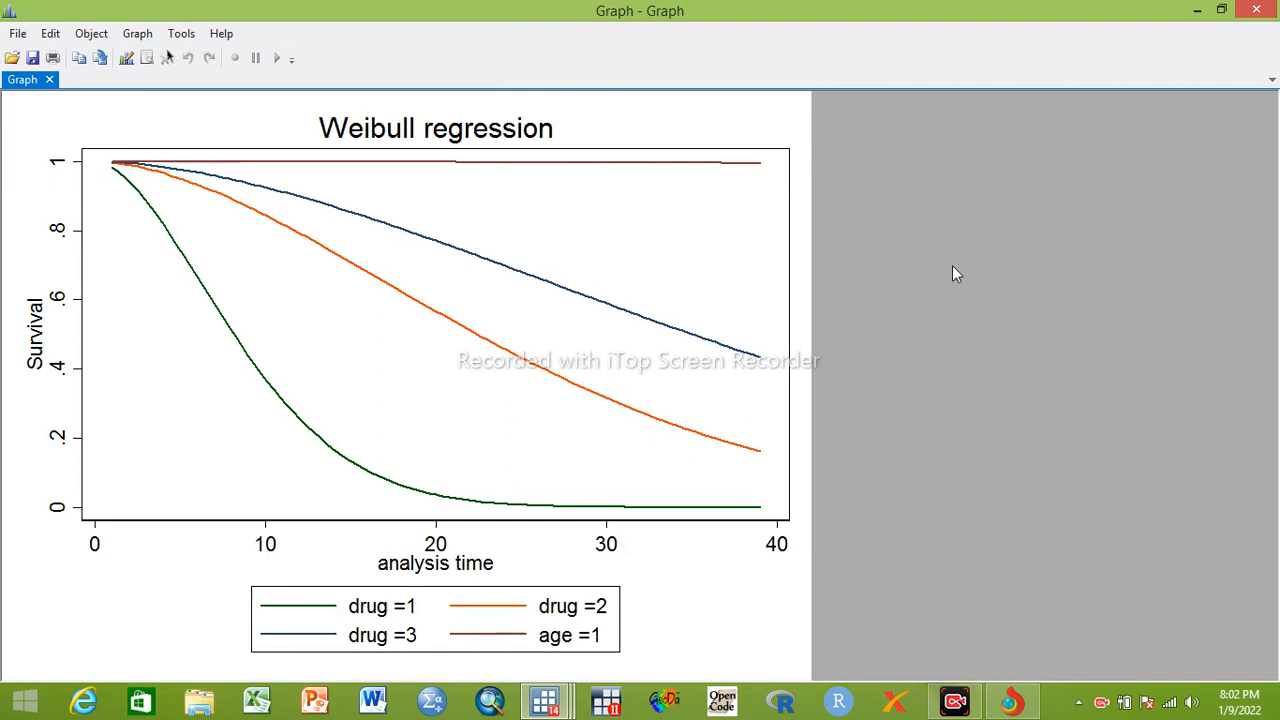
pyautogui.click(1271, 12)
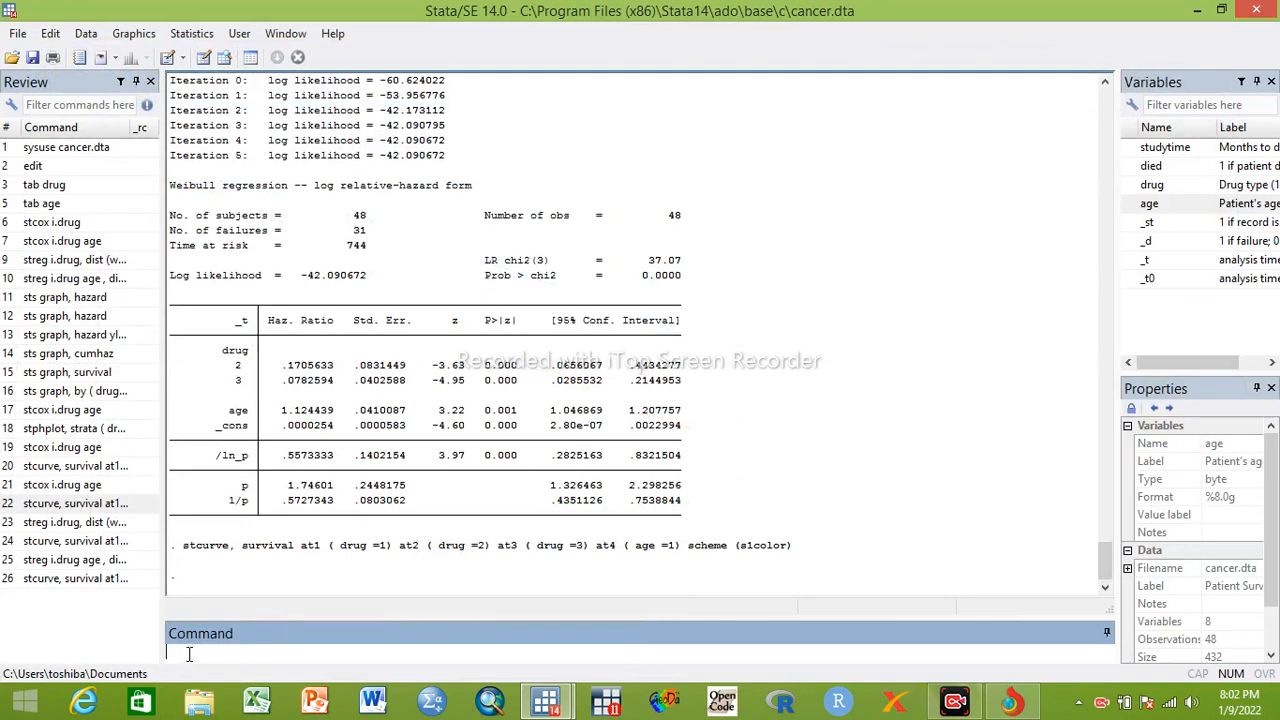
# Enter a new command, sts graph, by ( drug age ), to graph survival by both variables
pyautogui.write('sts graph, by ()')
pyautogui.click(281, 651)
pyautogui.click(1150, 185)
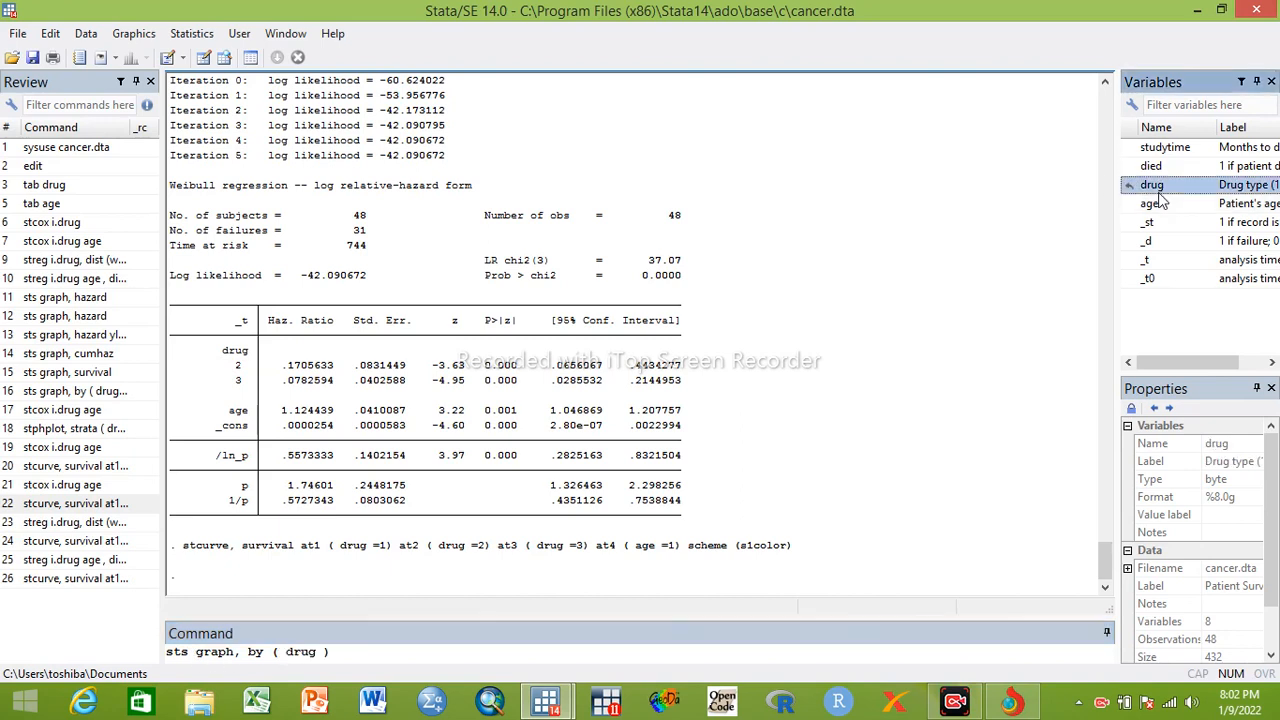
pyautogui.click(1150, 204)
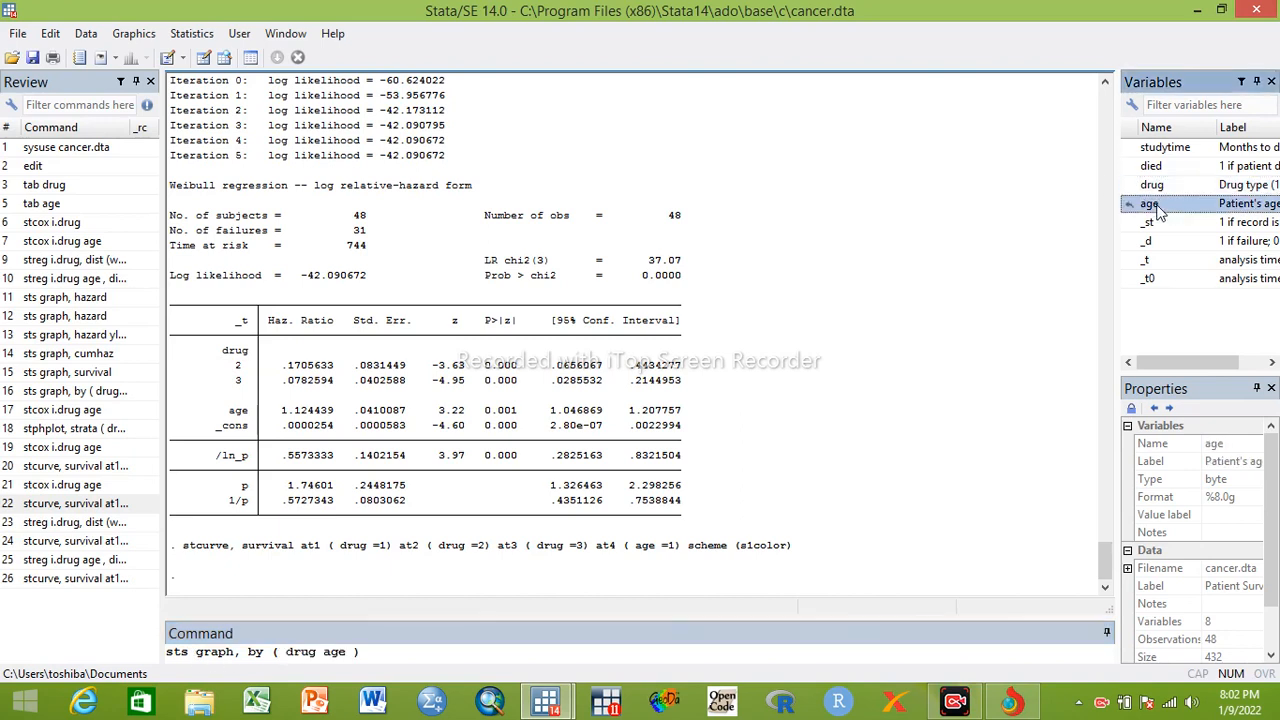
# Append ylabel (0.00(0.25)1.0) to the sts graph command, run it, and close the resulting Kaplan-Meier graph
pyautogui.click(377, 652)
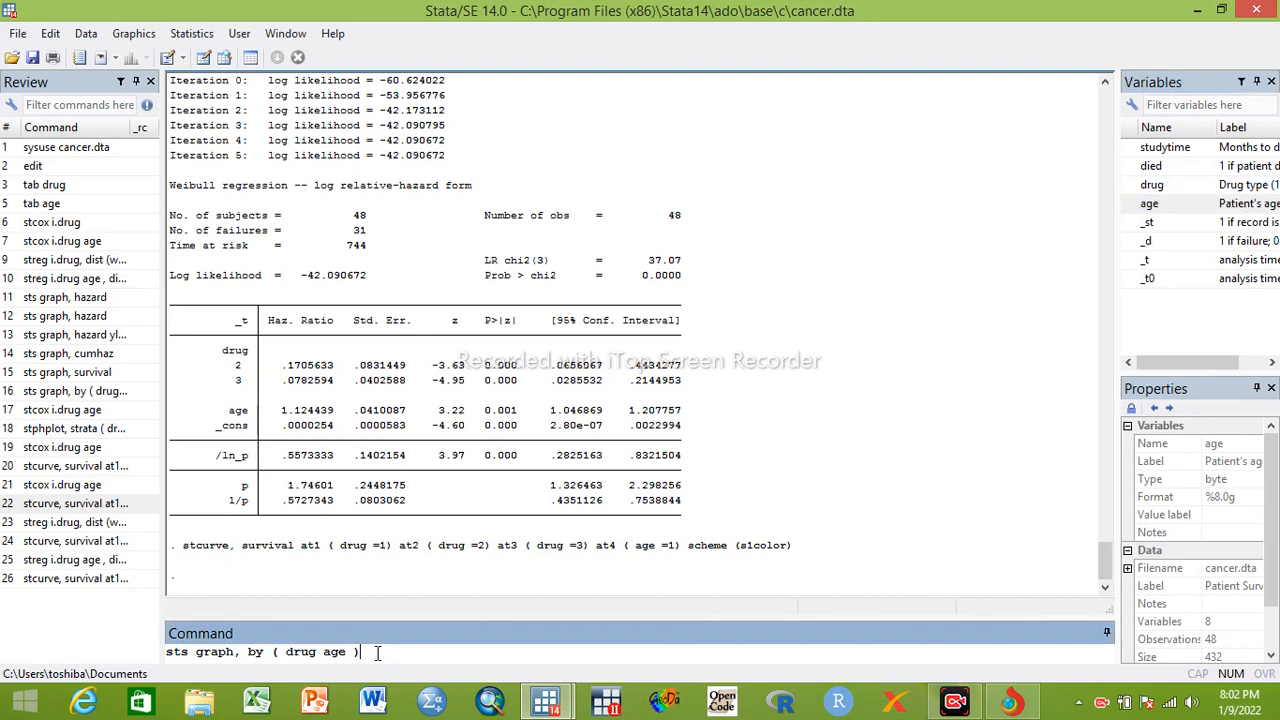
pyautogui.write('ylabel ()')
pyautogui.click(429, 651)
pyautogui.write('0.00 ()')
pyautogui.write('1.0')
pyautogui.click(464, 651)
pyautogui.write('0.25)')
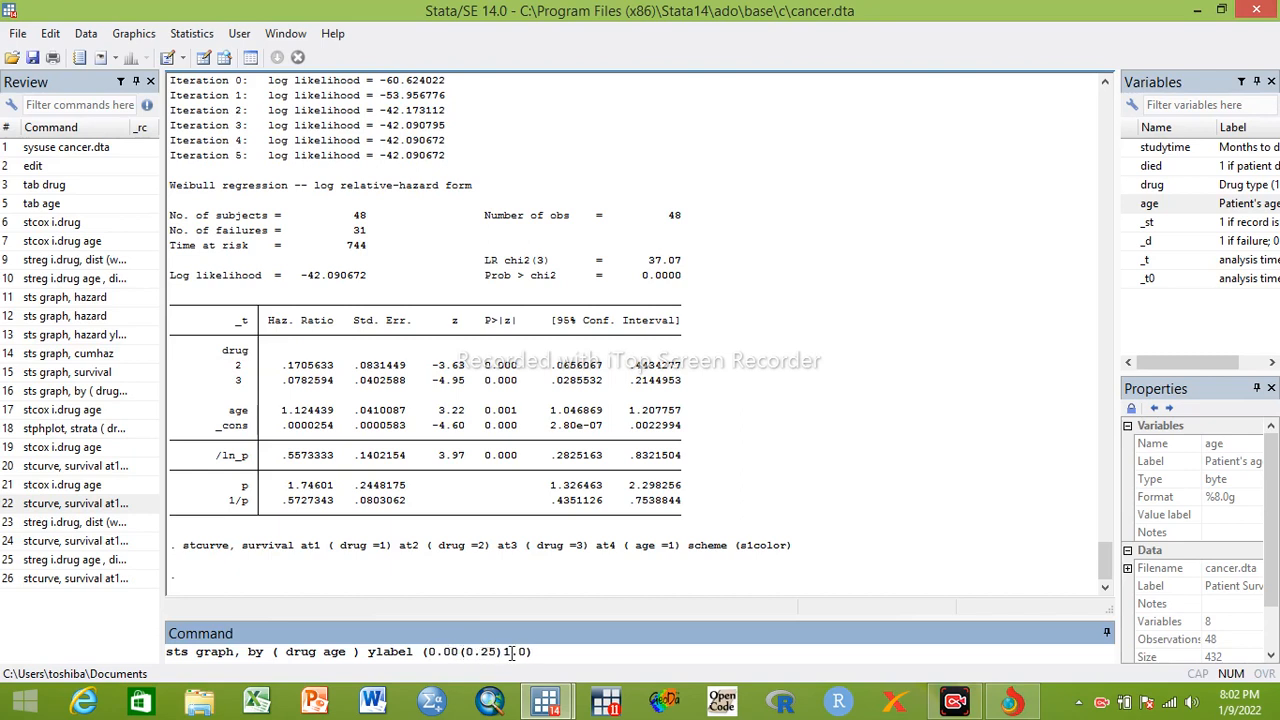
pyautogui.press('Return')
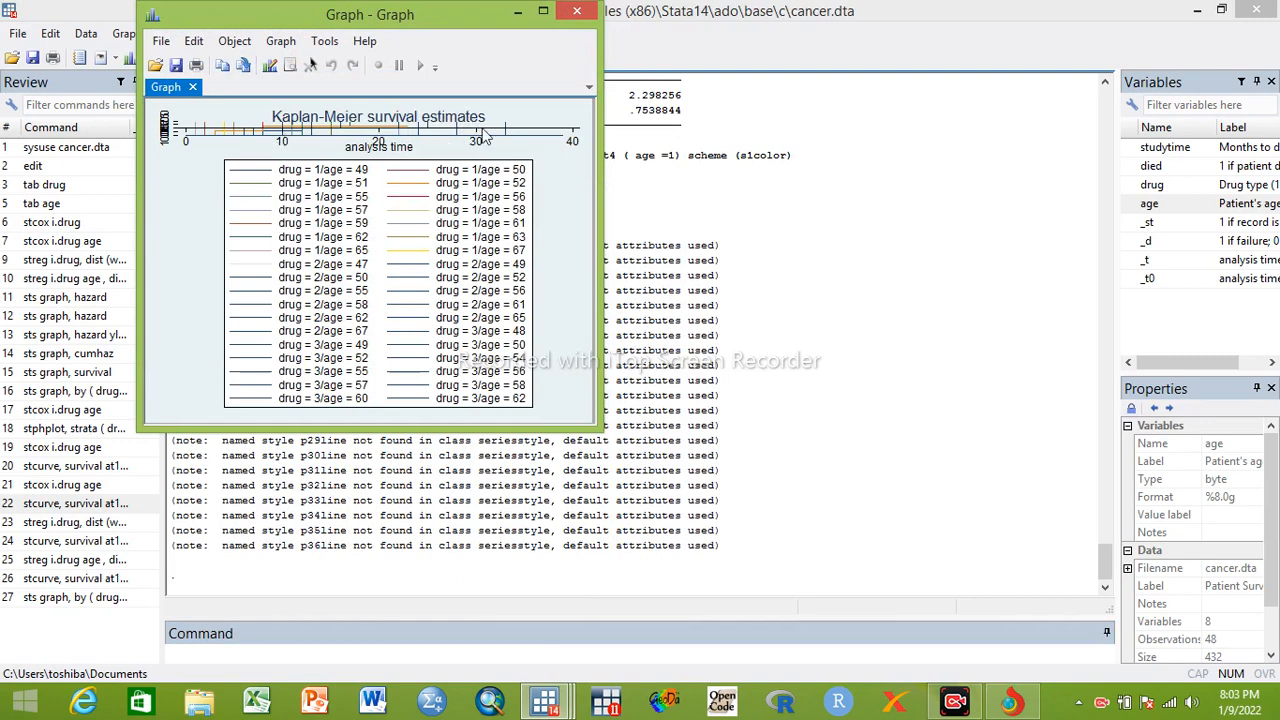
pyautogui.click(578, 13)
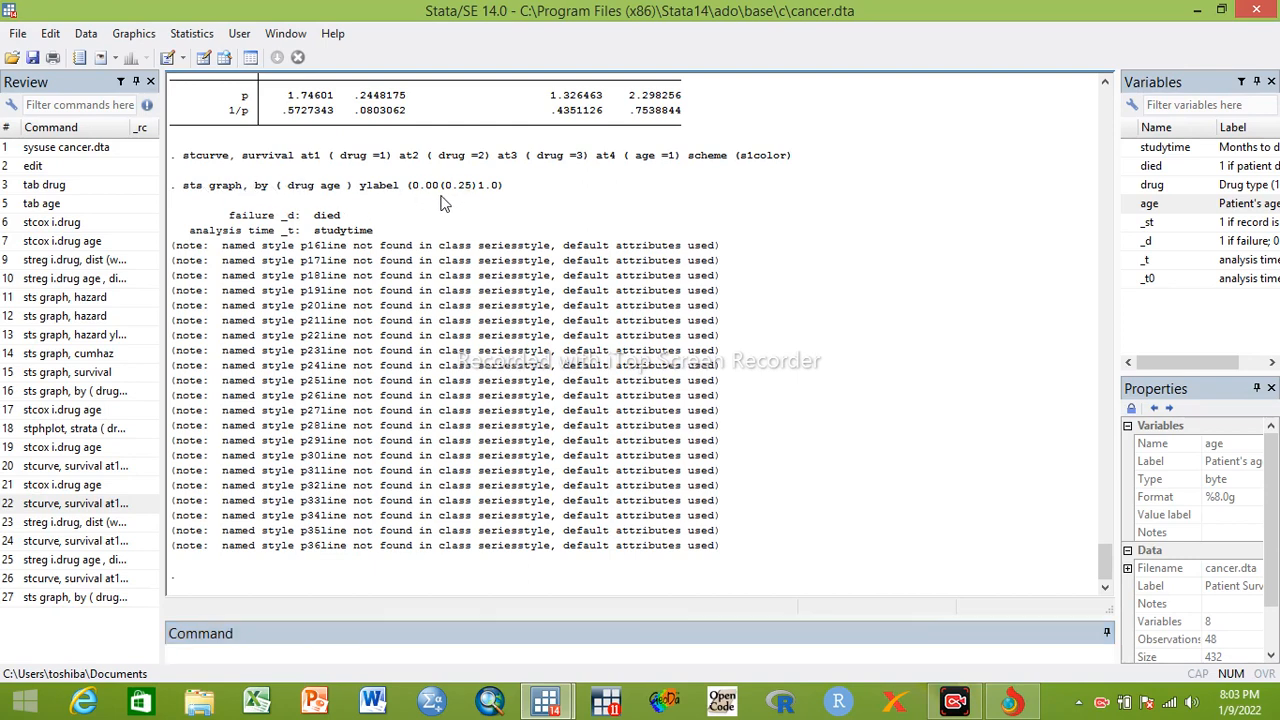
# Replot the Weibull survival curves by rerunning the latest stcurve command with at4 ( age =1), and enlarge the graph
pyautogui.click(50, 580)
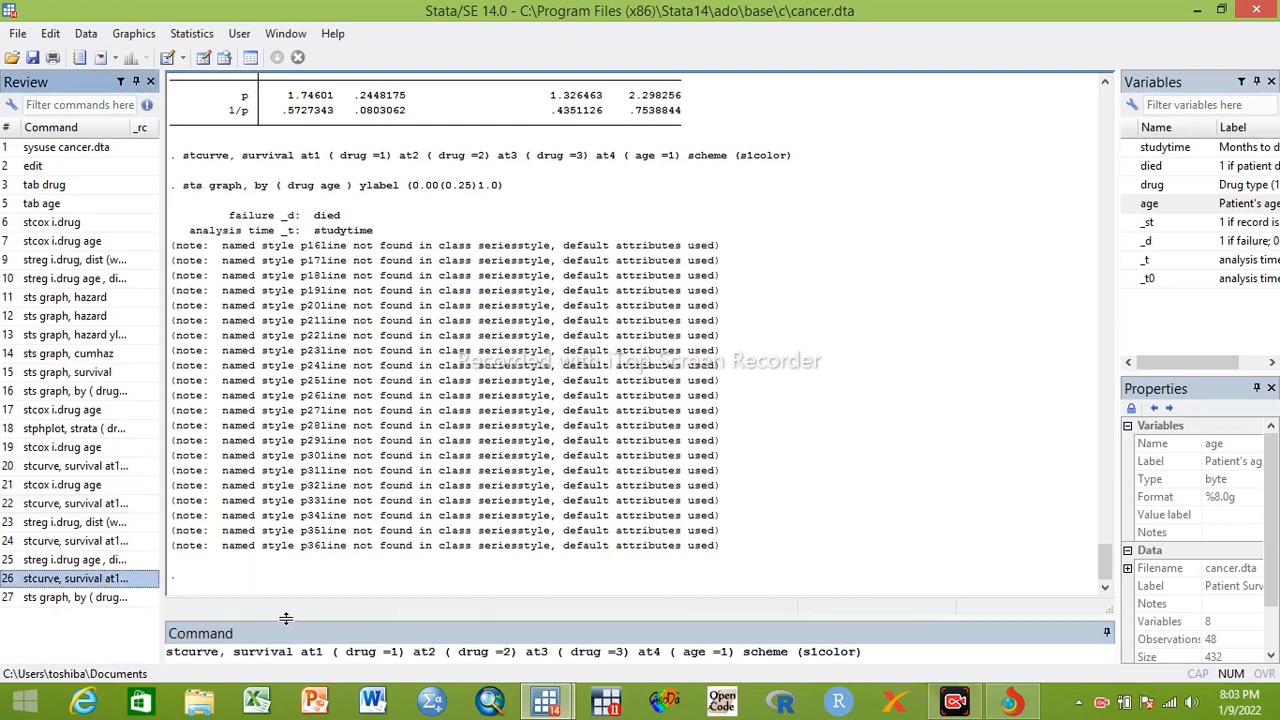
pyautogui.click(308, 652)
pyautogui.press('Return')
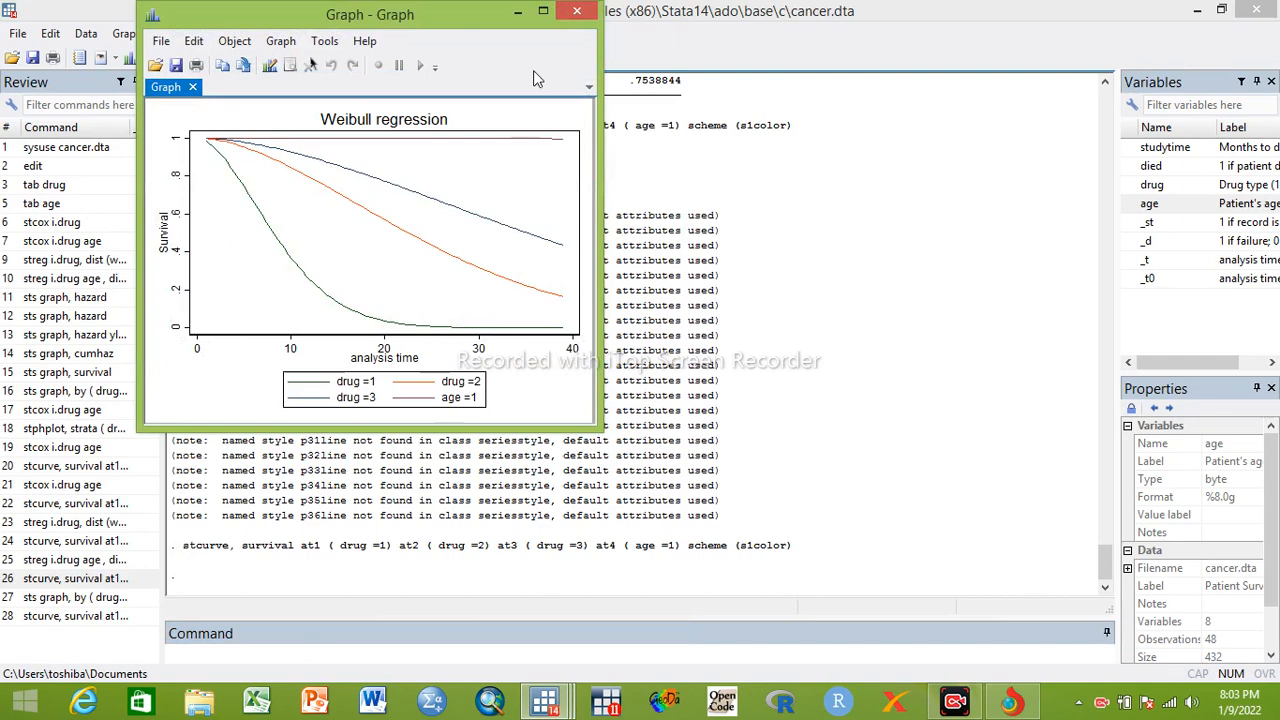
pyautogui.click(542, 11)
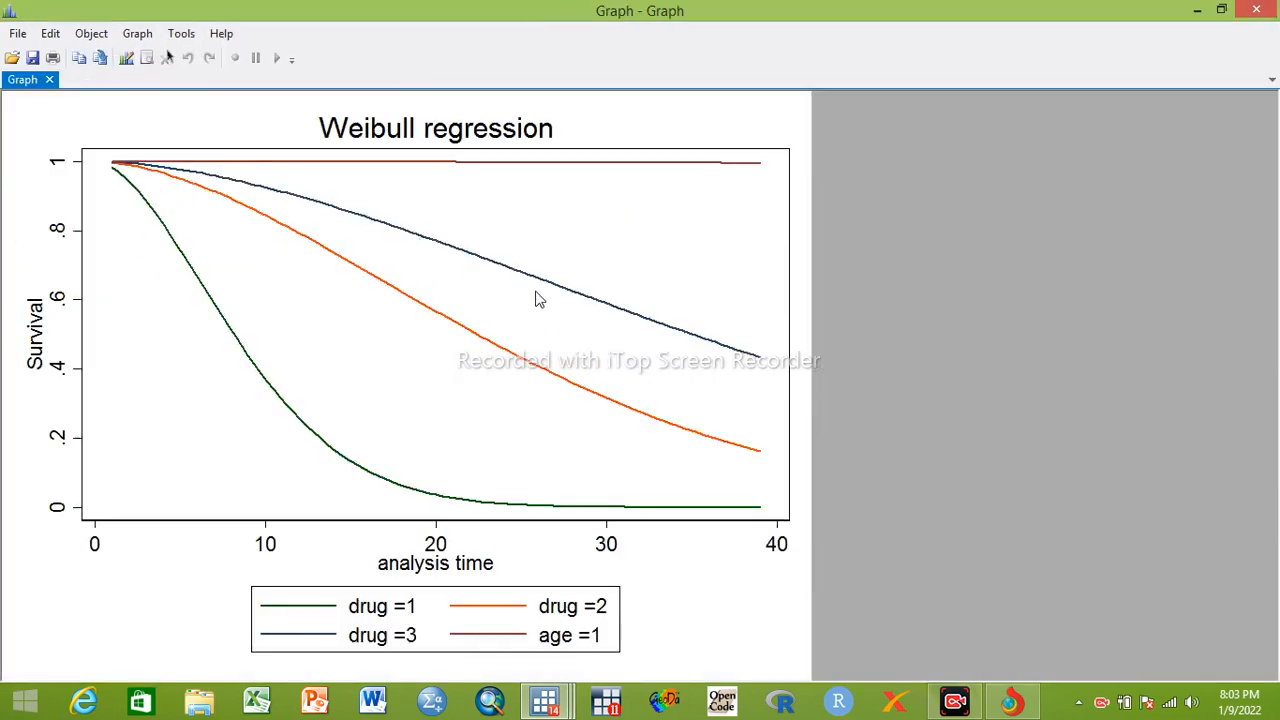